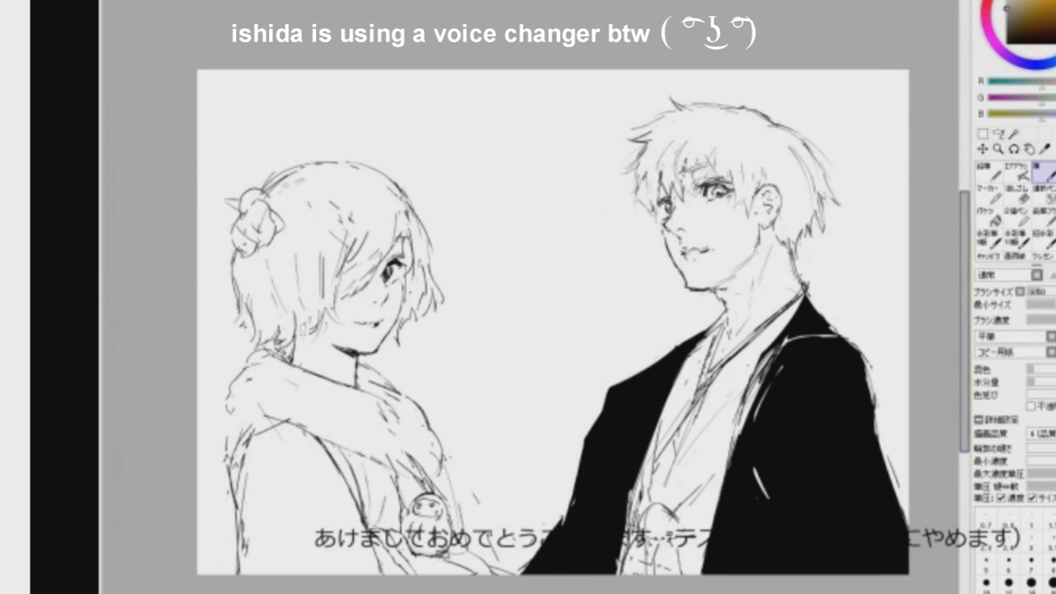
- Paint the man's face and neck with a pale skin tone, sampling the colour for further strokes
{"action": "scroll", "coordinate": [527, 322], "scroll_direction": "right", "scroll_amount": 2}
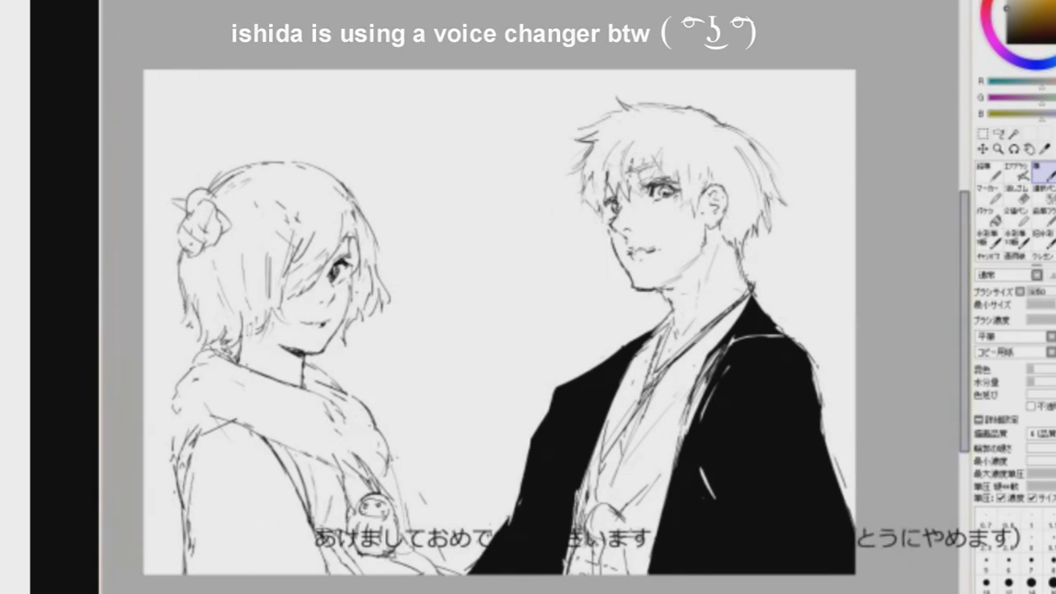
{"action": "scroll", "coordinate": [774, 283], "scroll_direction": "left", "scroll_amount": 2}
{"action": "scroll", "coordinate": [878, 281], "scroll_direction": "right", "scroll_amount": 2}
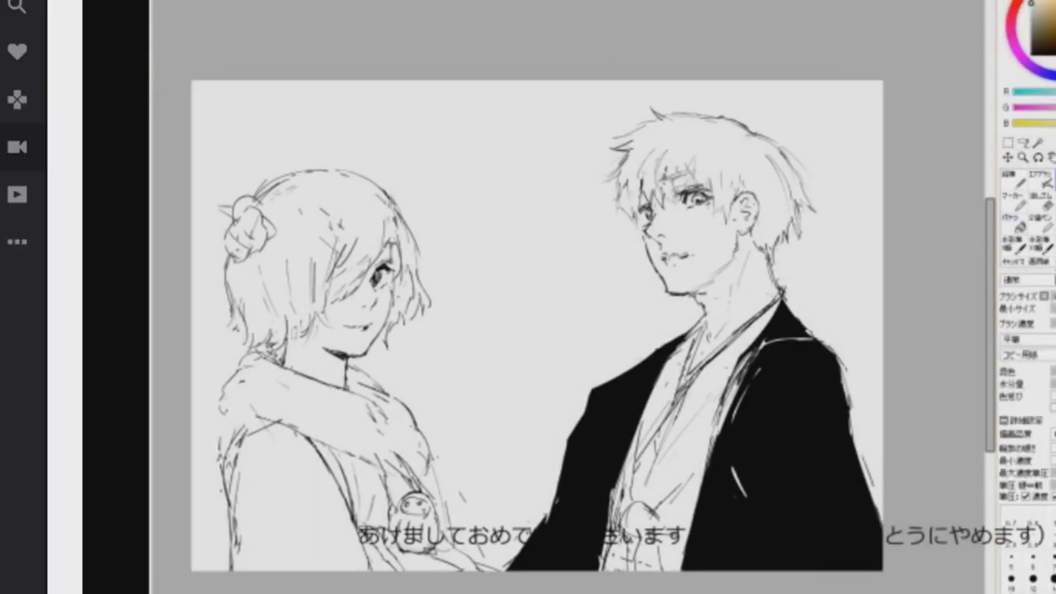
{"action": "scroll", "coordinate": [555, 326], "scroll_direction": "left", "scroll_amount": 2}
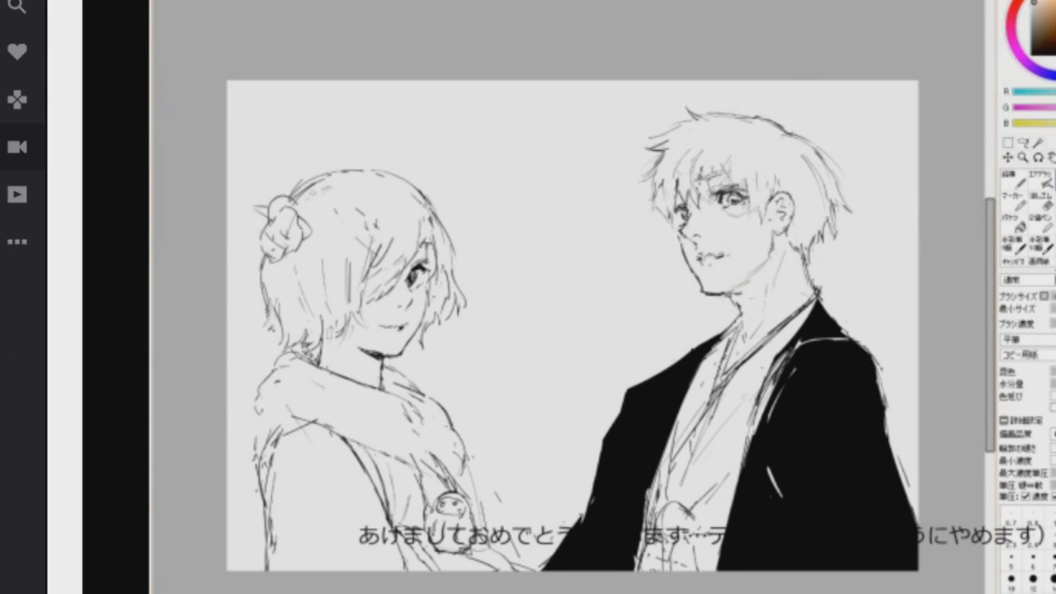
{"action": "left_click_drag", "start_coordinate": [768, 223], "coordinate": [752, 301]}
{"action": "mouse_move", "coordinate": [771, 248]}
{"action": "left_mouse_down"}
{"action": "mouse_move", "coordinate": [760, 317]}
{"action": "mouse_move", "coordinate": [780, 334]}
{"action": "left_mouse_up"}
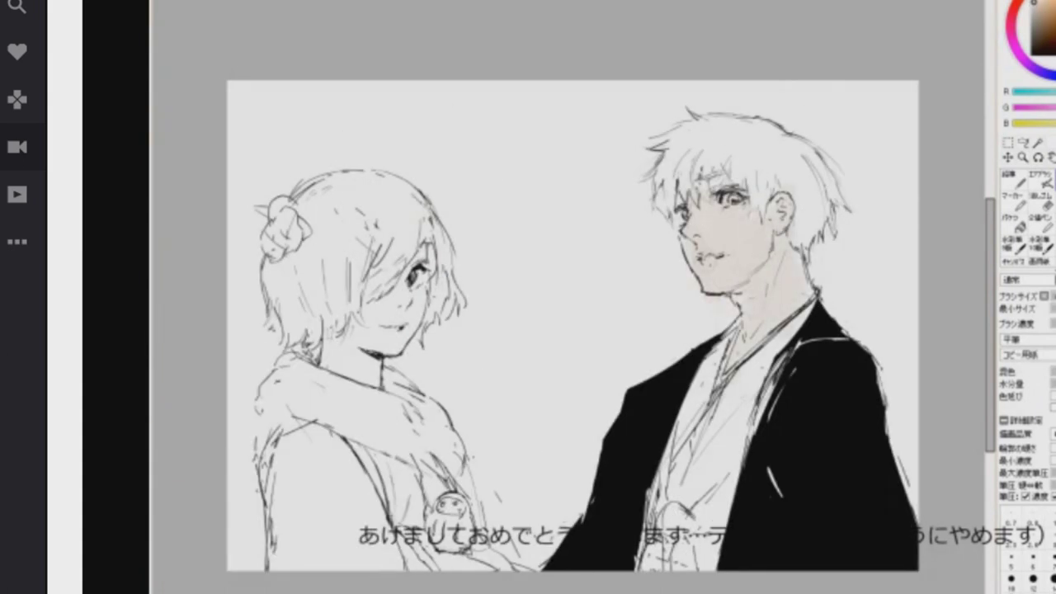
{"action": "left_click_drag", "start_coordinate": [708, 177], "coordinate": [719, 194]}
{"action": "left_click", "coordinate": [751, 232], "text": "alt"}
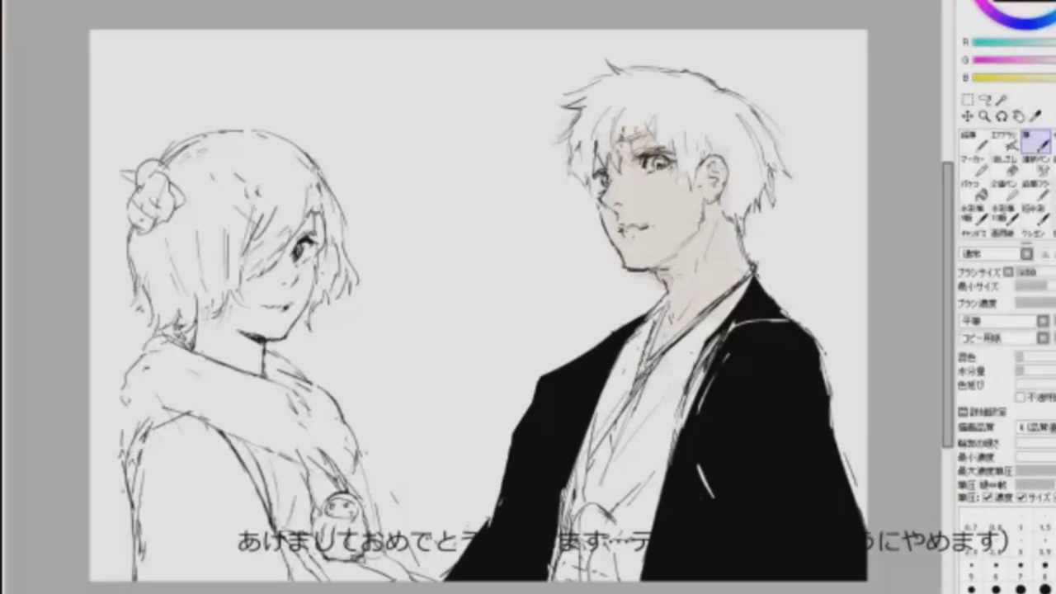
- Add soft light-orange shading to the man's face, ear and neck, sampling the existing skin colour
{"action": "left_click_drag", "start_coordinate": [949, 305], "coordinate": [948, 325]}
{"action": "left_click", "coordinate": [663, 204], "text": "alt"}
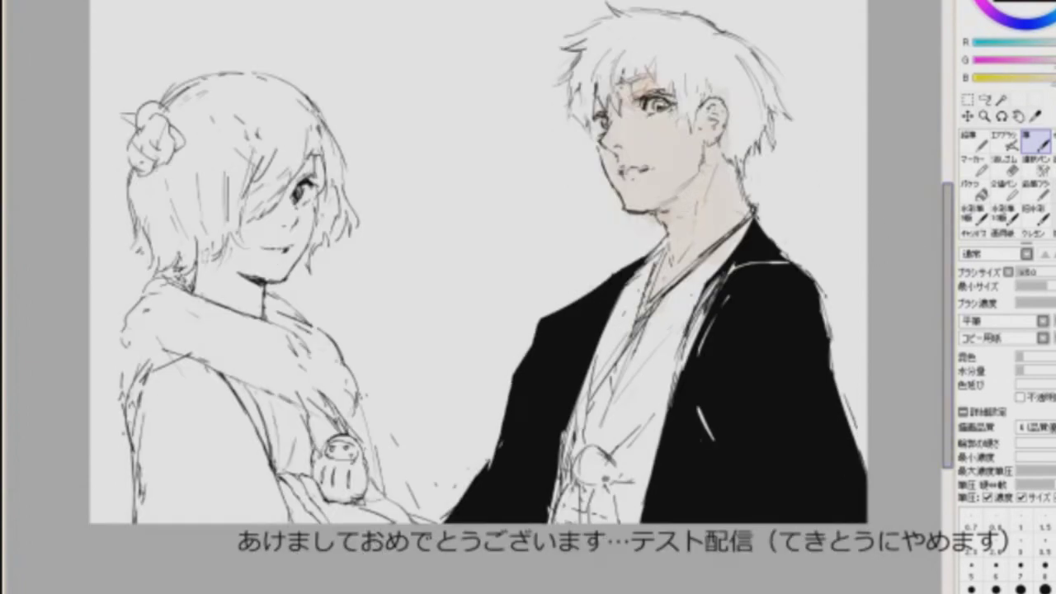
{"action": "key", "text": "h"}
{"action": "key", "text": "h"}
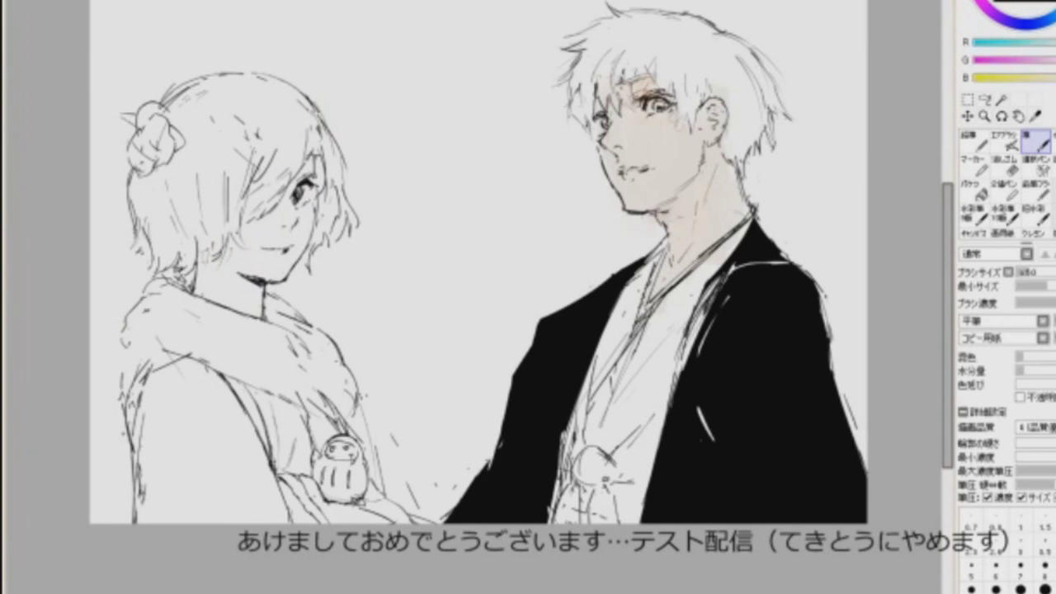
{"action": "scroll", "coordinate": [921, 273], "scroll_direction": "down", "scroll_amount": 2}
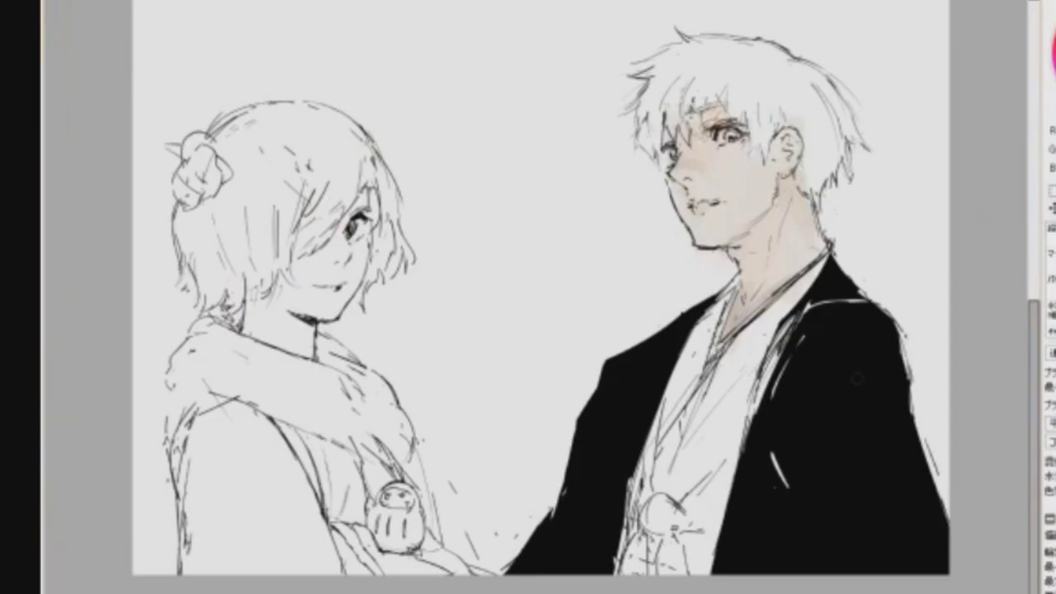
- Paint the man's inner kimono grey-blue between the open edges of his black coat, down to the sash
{"action": "left_click_drag", "start_coordinate": [769, 324], "coordinate": [711, 455]}
{"action": "left_click_drag", "start_coordinate": [701, 299], "coordinate": [654, 522]}
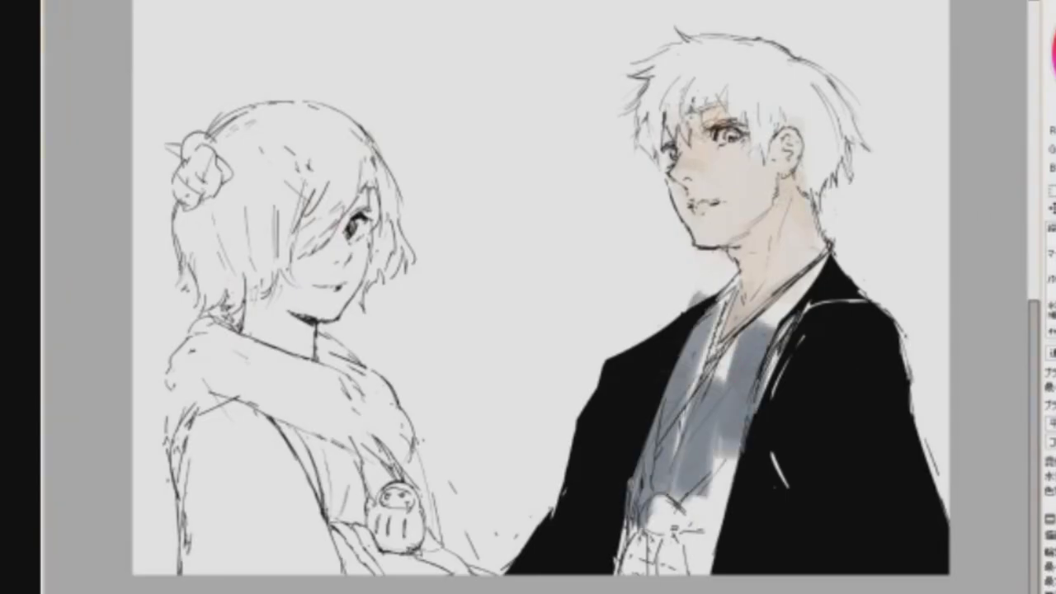
{"action": "left_click_drag", "start_coordinate": [670, 421], "coordinate": [729, 571]}
{"action": "left_click_drag", "start_coordinate": [660, 478], "coordinate": [677, 570]}
{"action": "left_click_drag", "start_coordinate": [800, 272], "coordinate": [693, 437]}
{"action": "left_click_drag", "start_coordinate": [697, 322], "coordinate": [677, 470]}
{"action": "left_click_drag", "start_coordinate": [726, 280], "coordinate": [709, 371]}
{"action": "left_click_drag", "start_coordinate": [715, 425], "coordinate": [691, 532]}
{"action": "key", "text": "h"}
{"action": "key", "text": "h"}
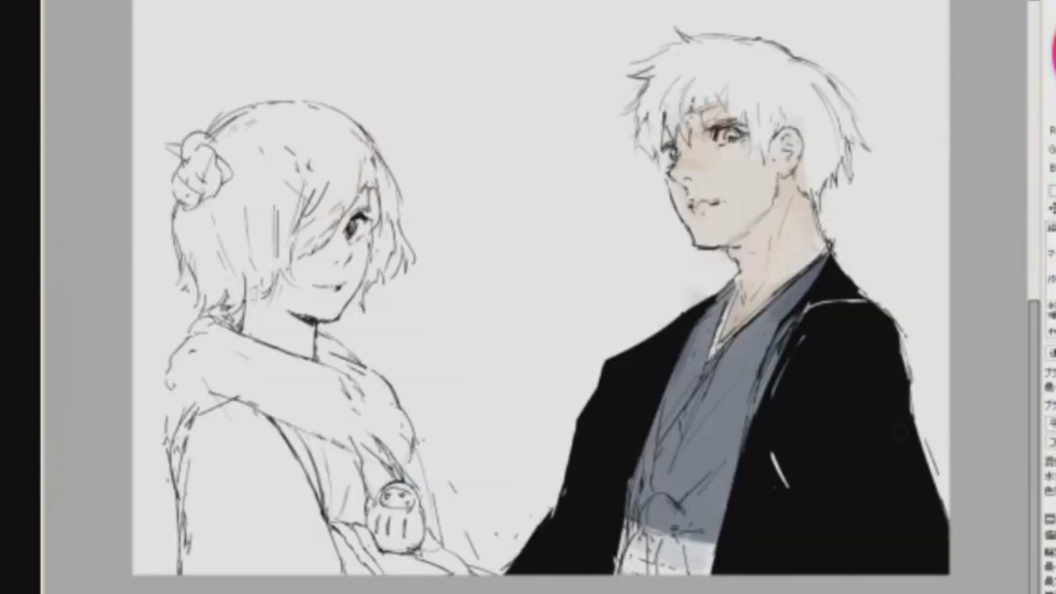
- Shade the man's grey-blue kimono with darker blue strokes along the coat's edges and folds
{"action": "scroll", "coordinate": [999, 387], "scroll_direction": "down", "scroll_amount": 2}
{"action": "left_click_drag", "start_coordinate": [701, 458], "coordinate": [772, 289]}
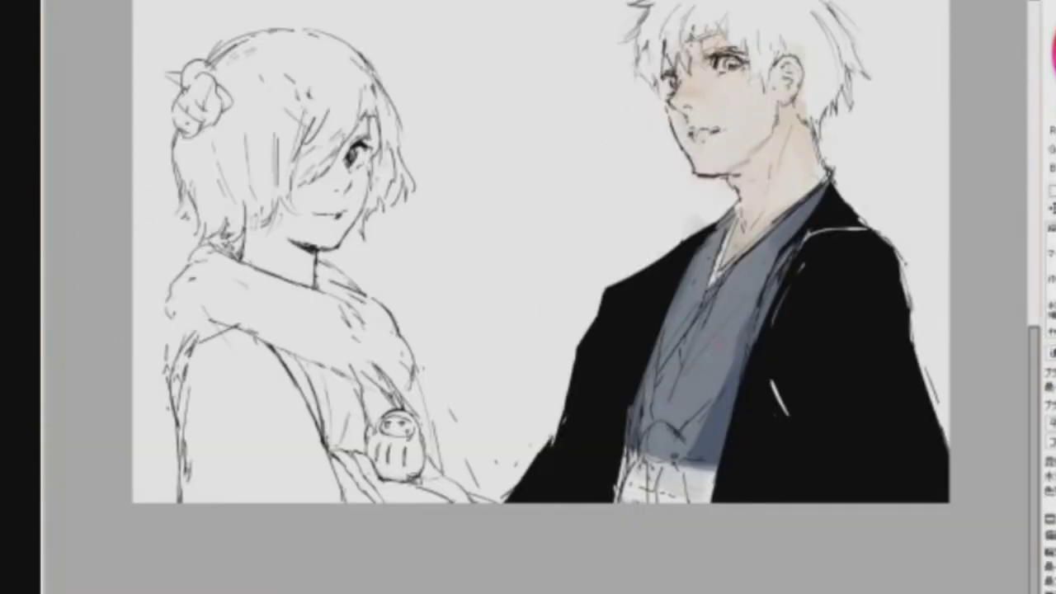
{"action": "left_click_drag", "start_coordinate": [703, 321], "coordinate": [732, 274]}
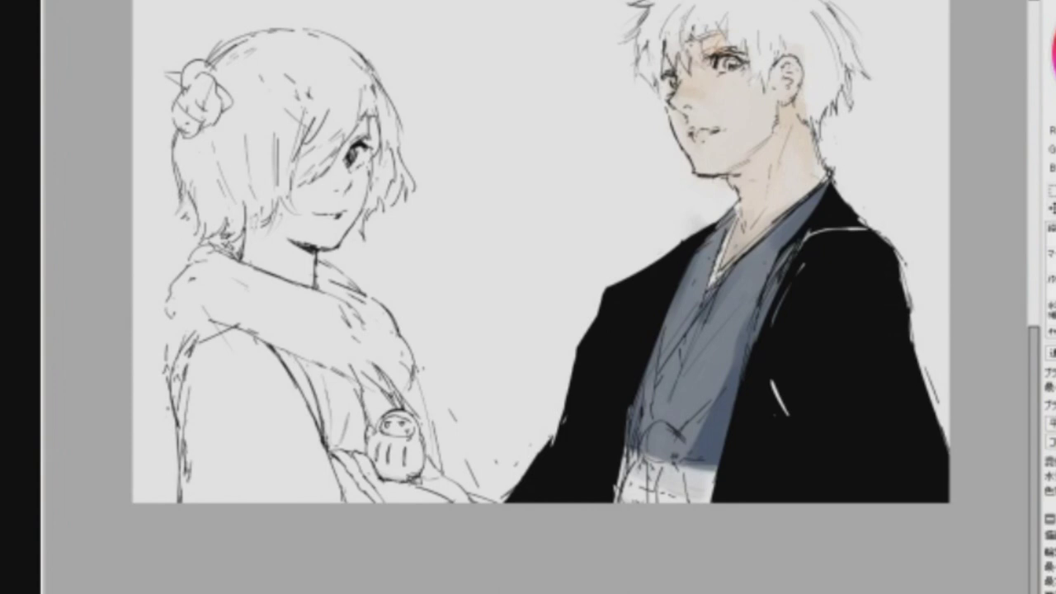
{"action": "left_click_drag", "start_coordinate": [726, 305], "coordinate": [694, 223]}
{"action": "left_click_drag", "start_coordinate": [650, 388], "coordinate": [672, 487]}
{"action": "left_click_drag", "start_coordinate": [656, 425], "coordinate": [664, 450]}
- Tint the man's hair pale grey and colour his eye red
{"action": "scroll", "coordinate": [1020, 424], "scroll_direction": "up", "scroll_amount": 4}
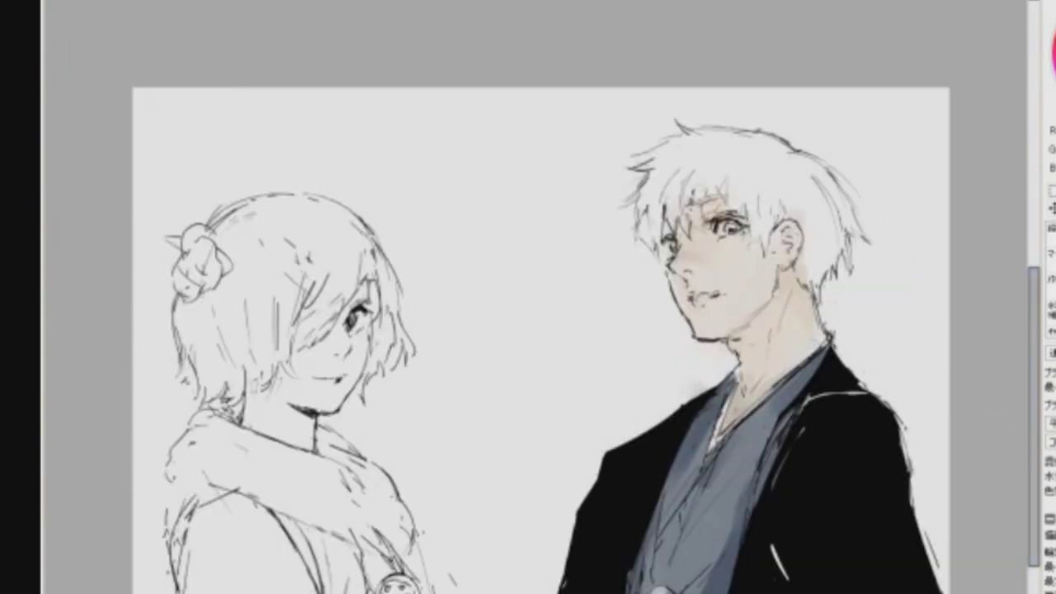
{"action": "key", "text": "h"}
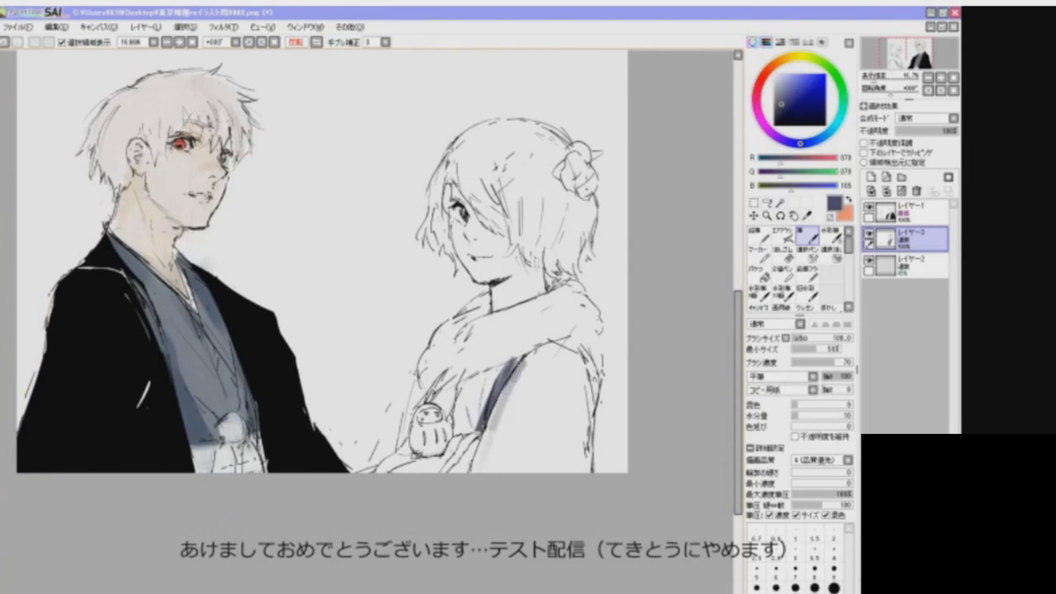
- Paint the woman's kimono dark navy, covering the sleeve and the front beside the daruma, checking it in mirrored view
{"action": "left_click_drag", "start_coordinate": [495, 363], "coordinate": [512, 462]}
{"action": "key", "text": "h"}
{"action": "key", "text": "h"}
{"action": "key", "text": "h"}
{"action": "key", "text": "h"}
{"action": "left_click_drag", "start_coordinate": [590, 400], "coordinate": [588, 470]}
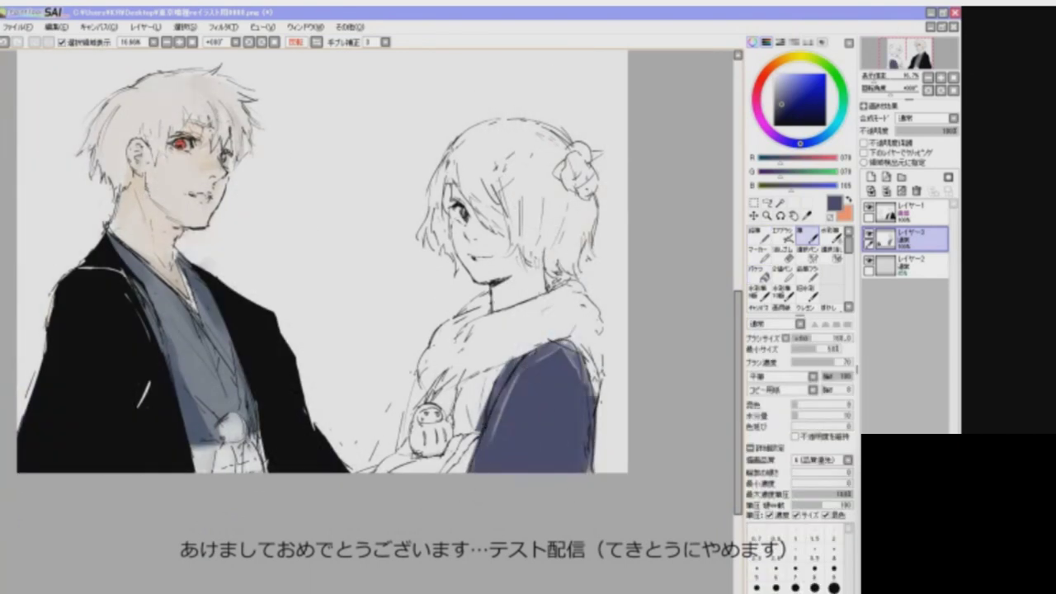
{"action": "mouse_move", "coordinate": [403, 379]}
{"action": "left_mouse_down"}
{"action": "mouse_move", "coordinate": [419, 445]}
{"action": "mouse_move", "coordinate": [429, 437]}
{"action": "left_mouse_up"}
- Fill the woman's fur collar with a pale pinkish grey
{"action": "left_click", "coordinate": [759, 272]}
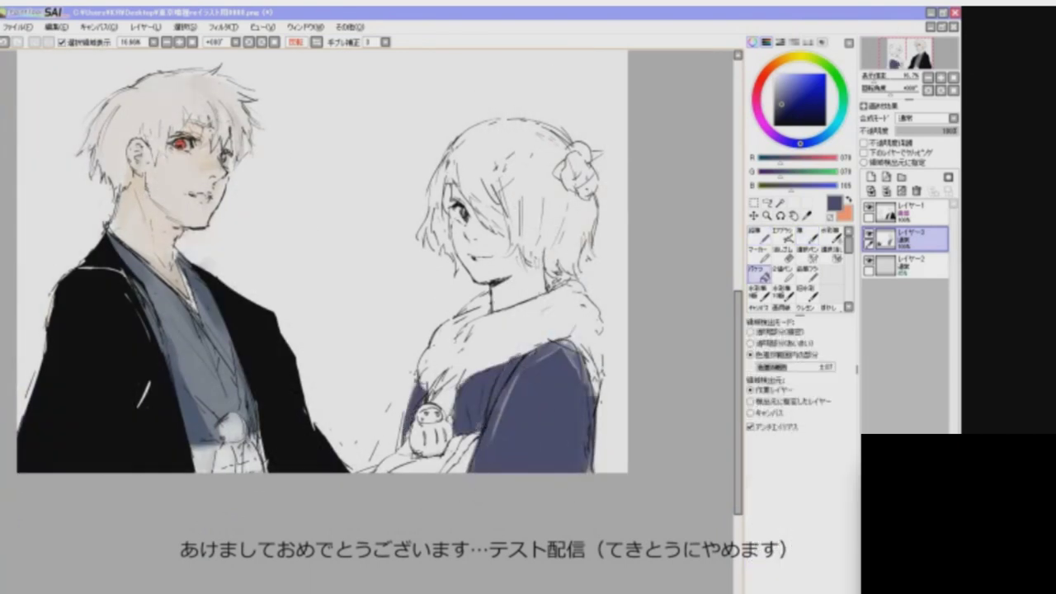
{"action": "key", "text": "n"}
{"action": "key", "text": "h"}
{"action": "key", "text": "h"}
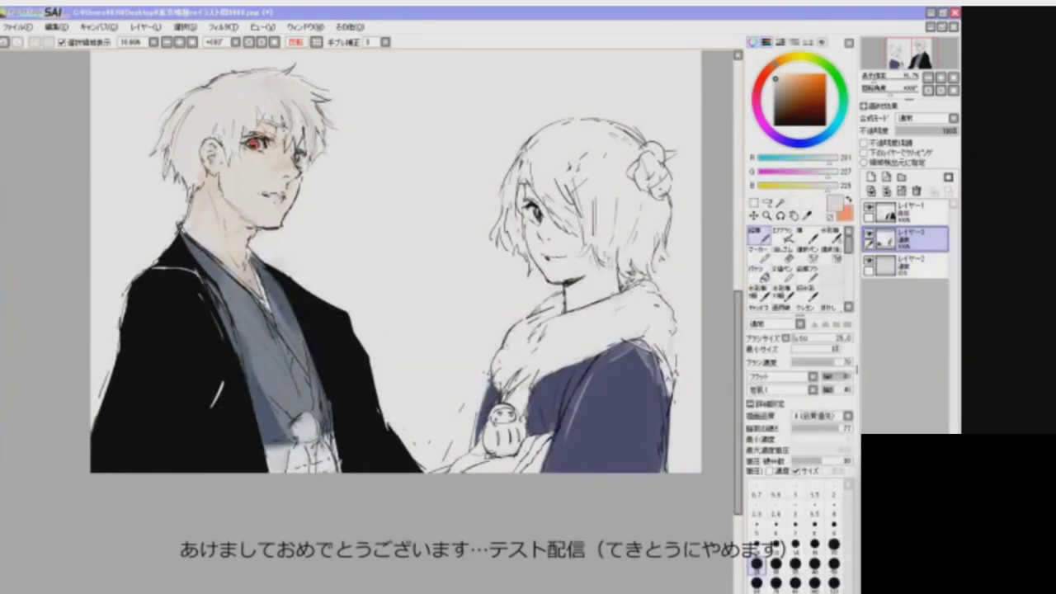
{"action": "key", "text": "h"}
{"action": "scroll", "coordinate": [412, 264], "scroll_direction": "up", "scroll_amount": 2}
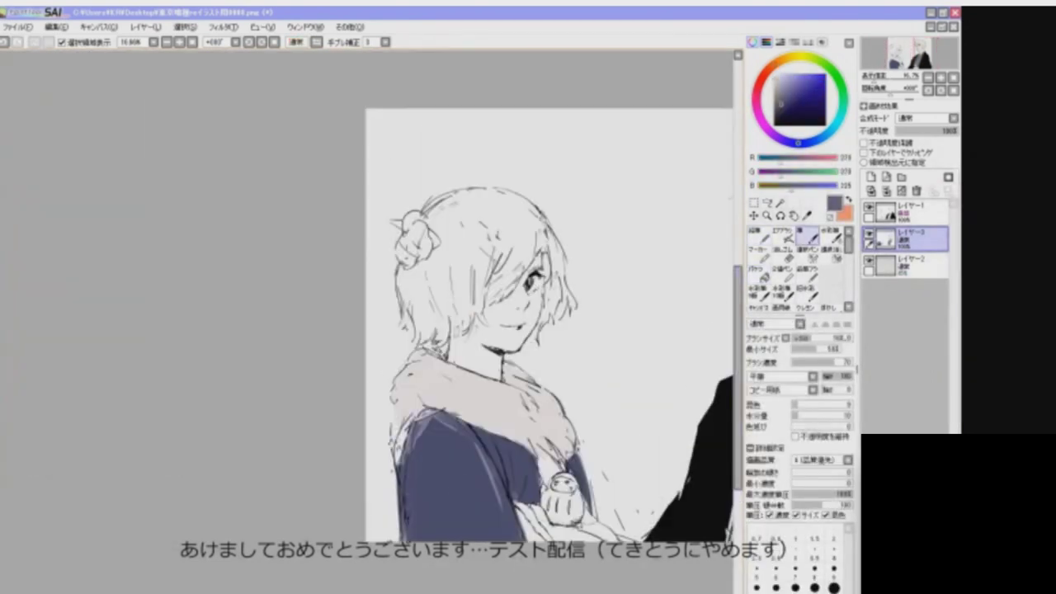
- Draw a closing line through the woman's hair and fill the enclosed hair areas with muted blue
{"action": "scroll", "coordinate": [550, 341], "scroll_direction": "up", "scroll_amount": 1}
{"action": "key", "text": "n"}
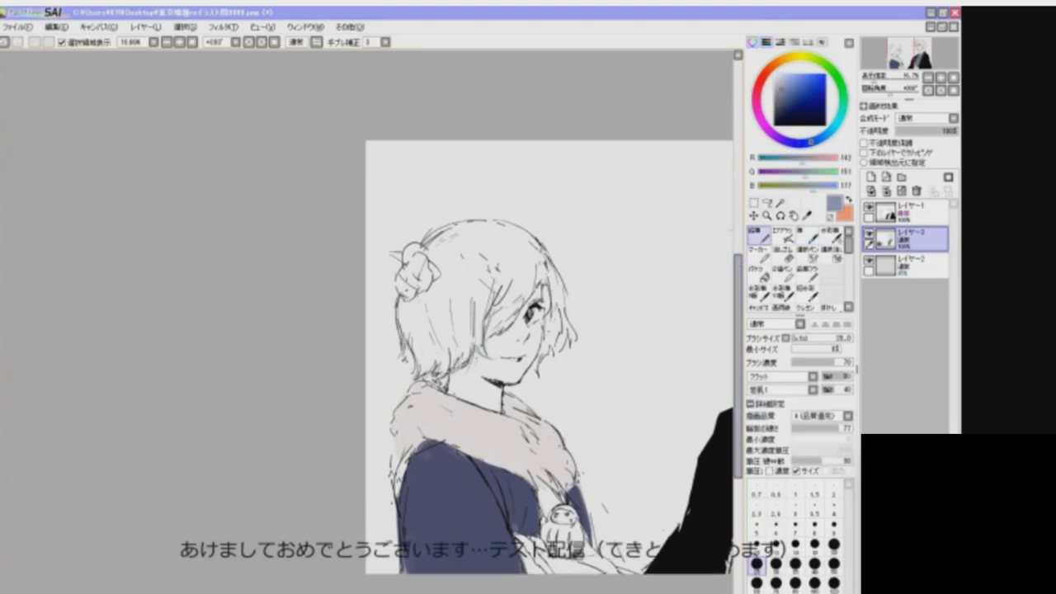
{"action": "key", "text": "h"}
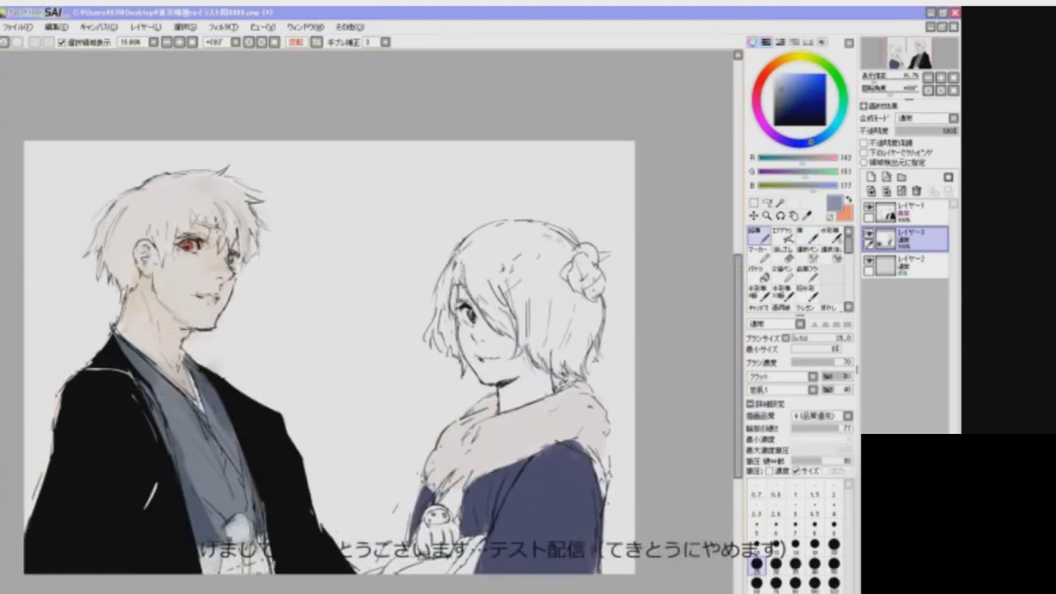
{"action": "key", "text": "h"}
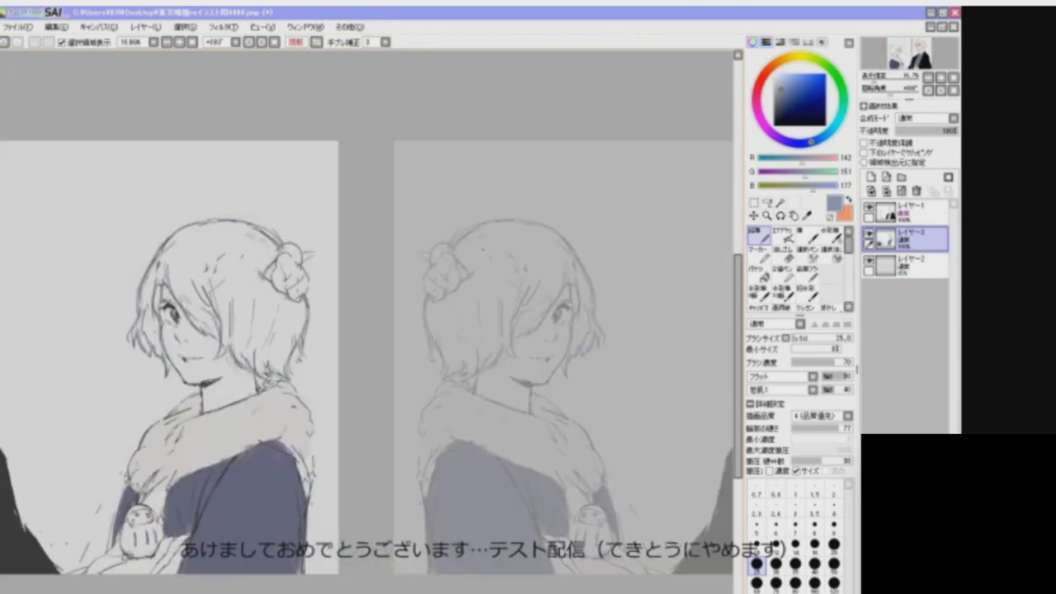
{"action": "left_click_drag", "start_coordinate": [496, 221], "coordinate": [504, 361]}
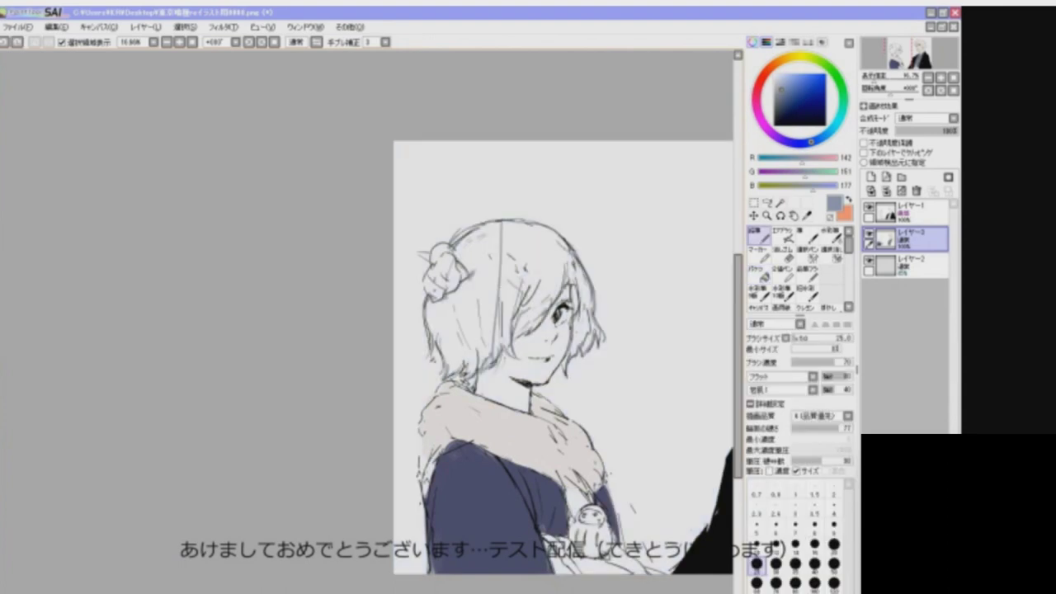
{"action": "left_click", "coordinate": [535, 252]}
{"action": "left_click", "coordinate": [462, 297]}
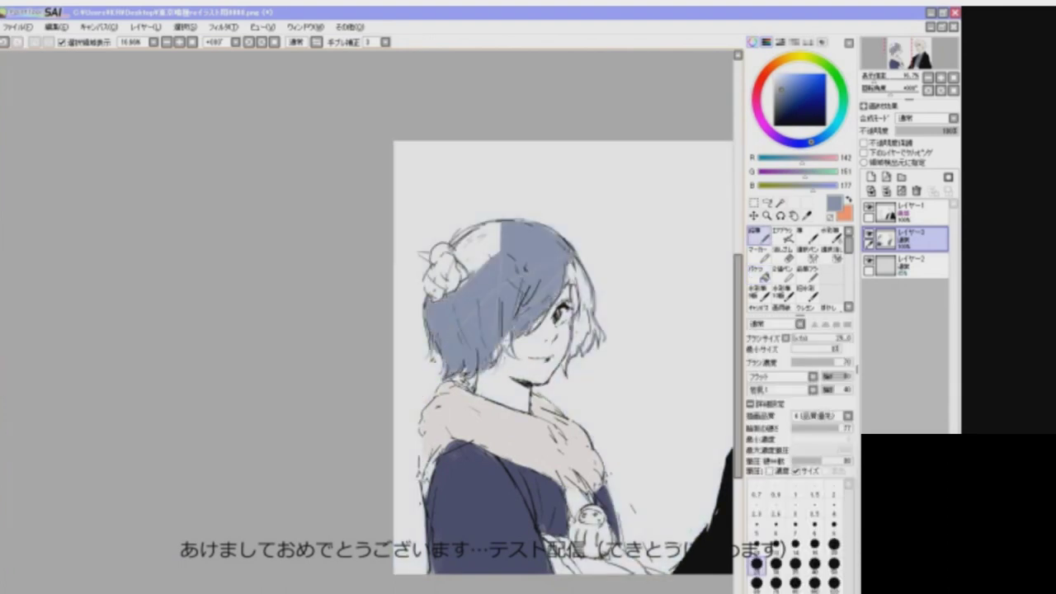
- Brush over the unfilled thin lines in the woman's blue hair, checking the drawing in mirrored view
{"action": "key", "text": "h"}
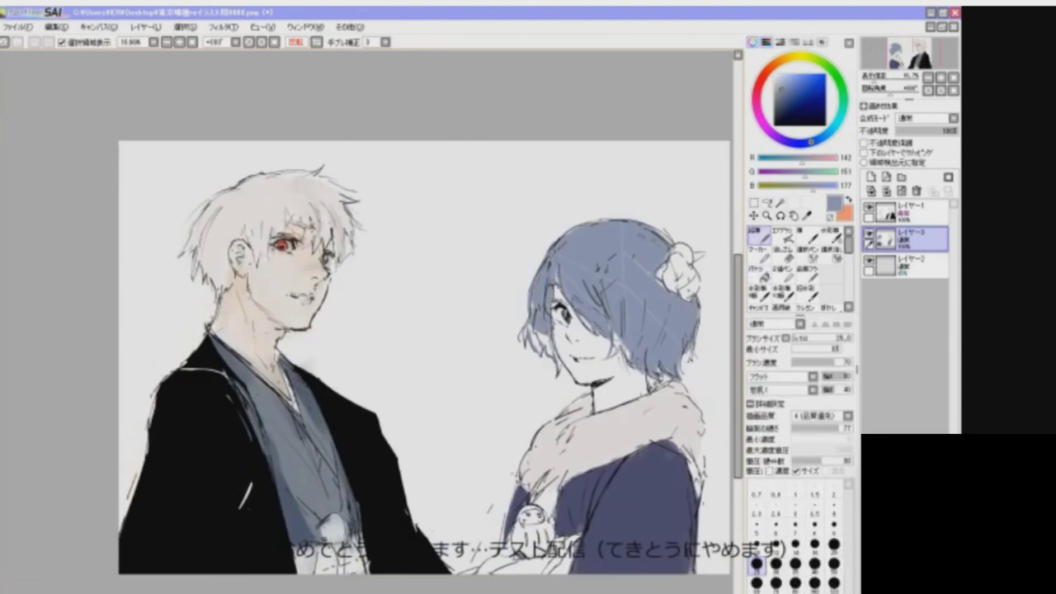
{"action": "key", "text": "h"}
{"action": "key", "text": "b"}
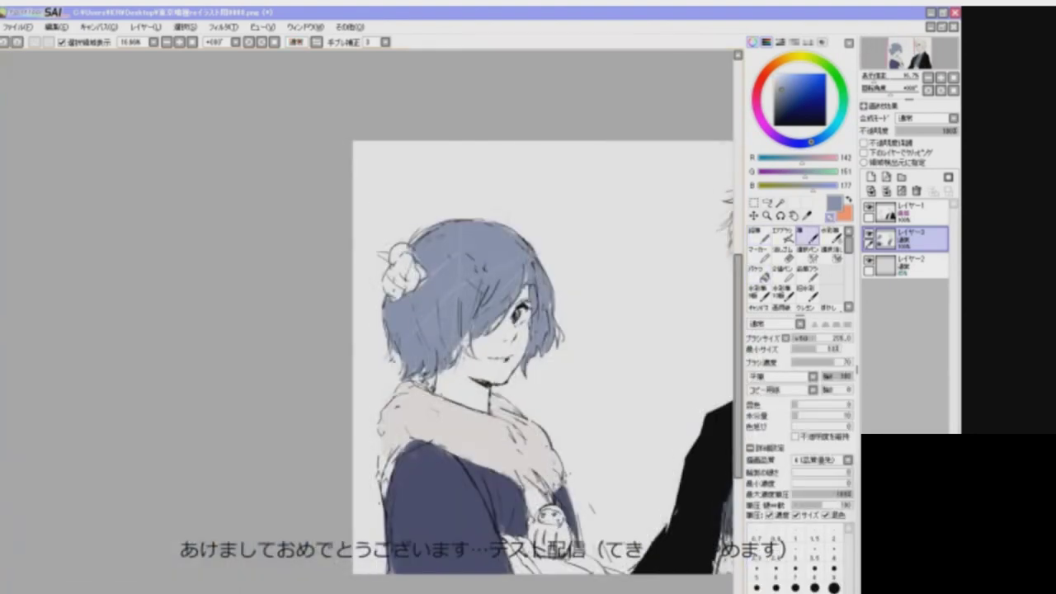
{"action": "scroll", "coordinate": [545, 314], "scroll_direction": "down", "scroll_amount": 2}
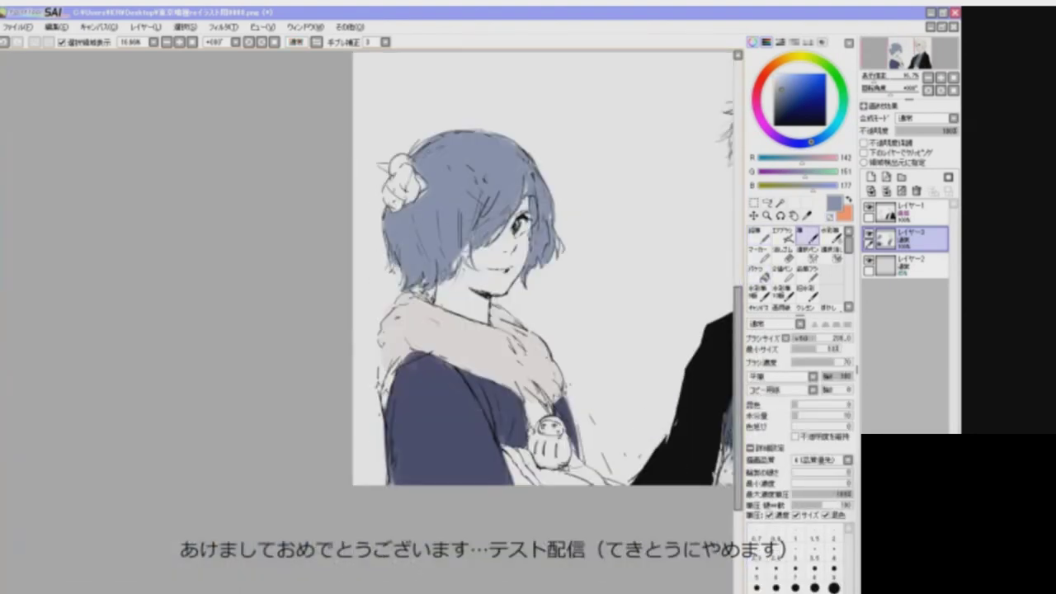
{"action": "scroll", "coordinate": [544, 288], "scroll_direction": "up", "scroll_amount": 1}
{"action": "scroll", "coordinate": [544, 288], "scroll_direction": "right", "scroll_amount": 3}
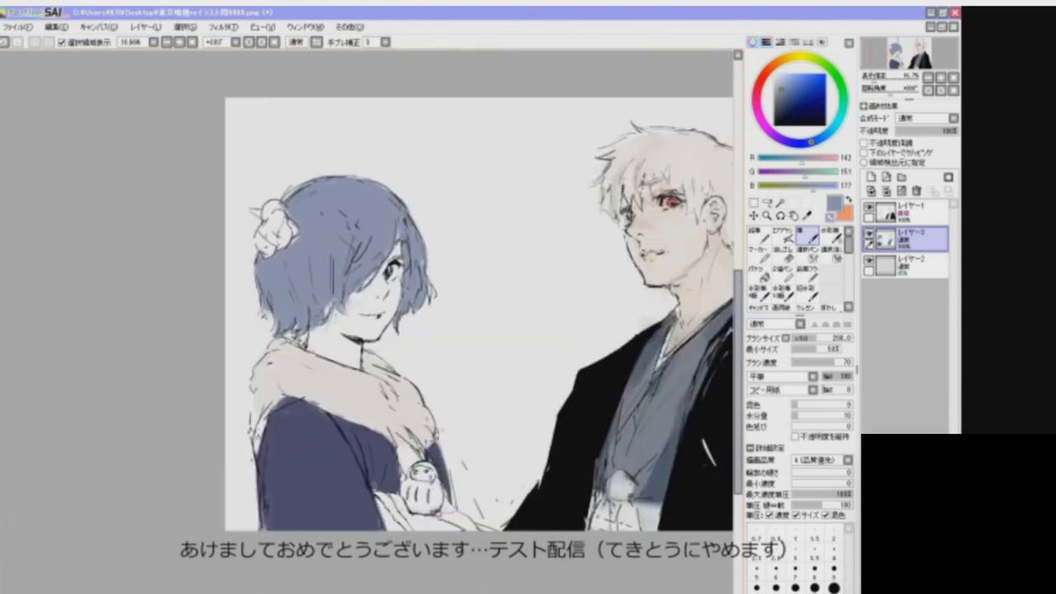
- Add a new layer for Multiply shading and paint beige-grey shadows on the man's neck and hair
{"action": "left_click", "coordinate": [871, 176]}
{"action": "scroll", "coordinate": [478, 289], "scroll_direction": "down", "scroll_amount": 1}
{"action": "left_click", "coordinate": [778, 75]}
{"action": "key", "text": "h"}
{"action": "key", "text": "h"}
{"action": "scroll", "coordinate": [479, 330], "scroll_direction": "up", "scroll_amount": 2}
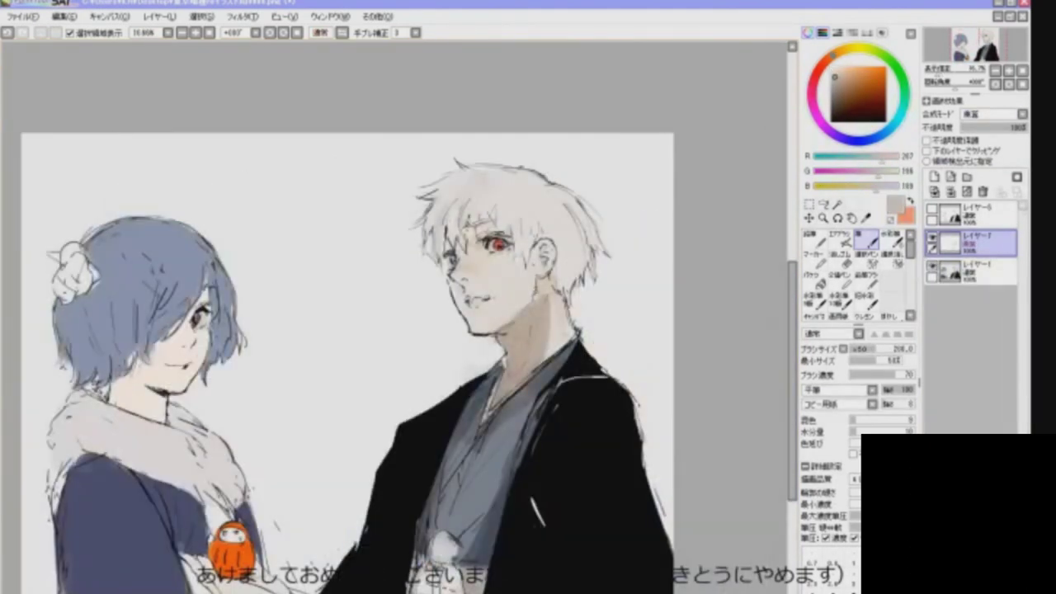
{"action": "key", "text": "Insert"}
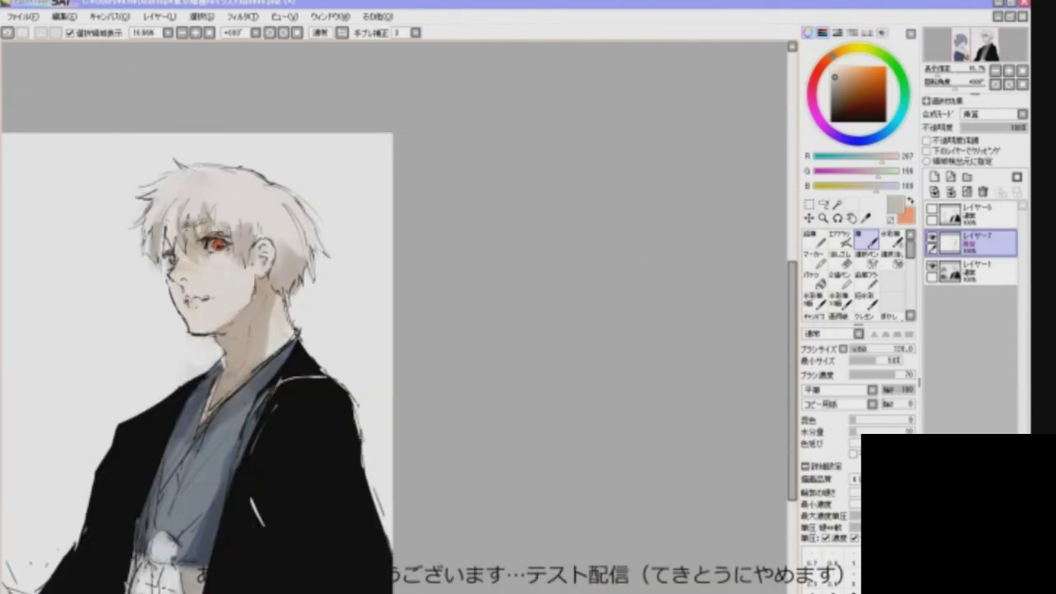
- Paint black over the man's coat to cover most of the white streak on its sleeve
{"action": "scroll", "coordinate": [395, 363], "scroll_direction": "left", "scroll_amount": 5}
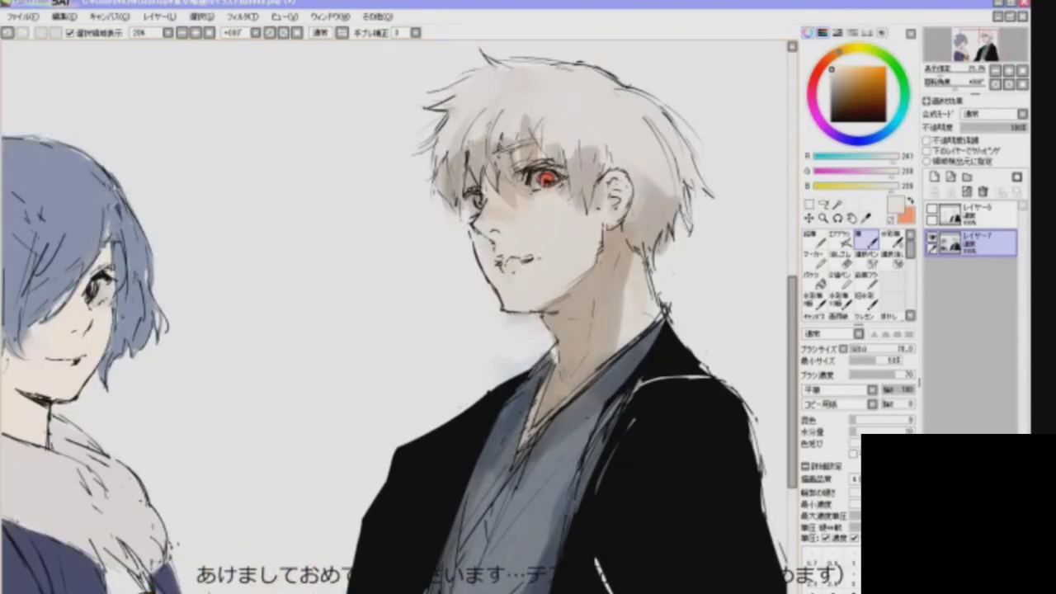
{"action": "key", "text": "h"}
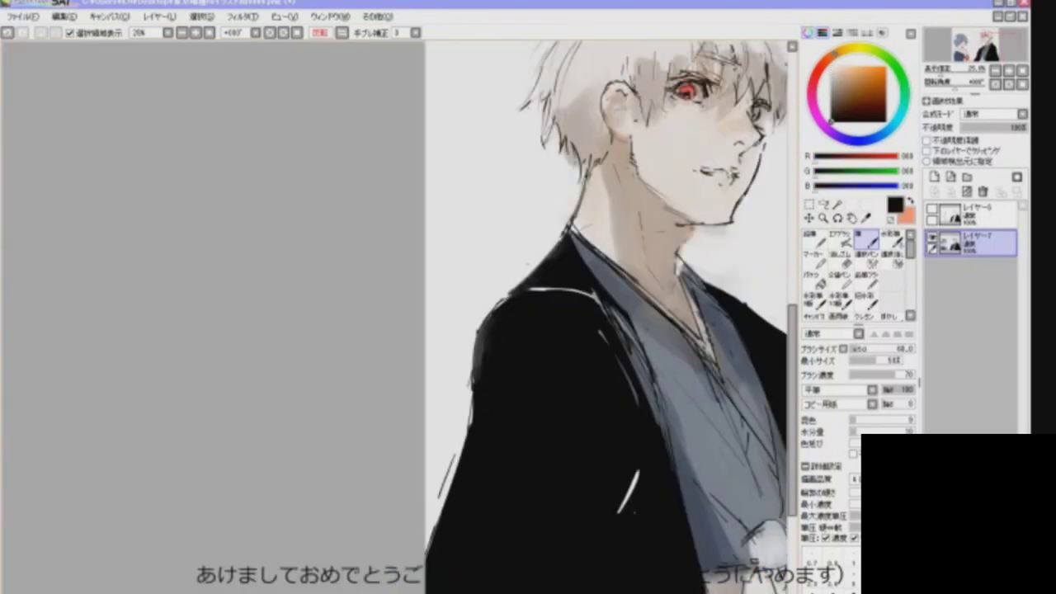
{"action": "key", "text": "h"}
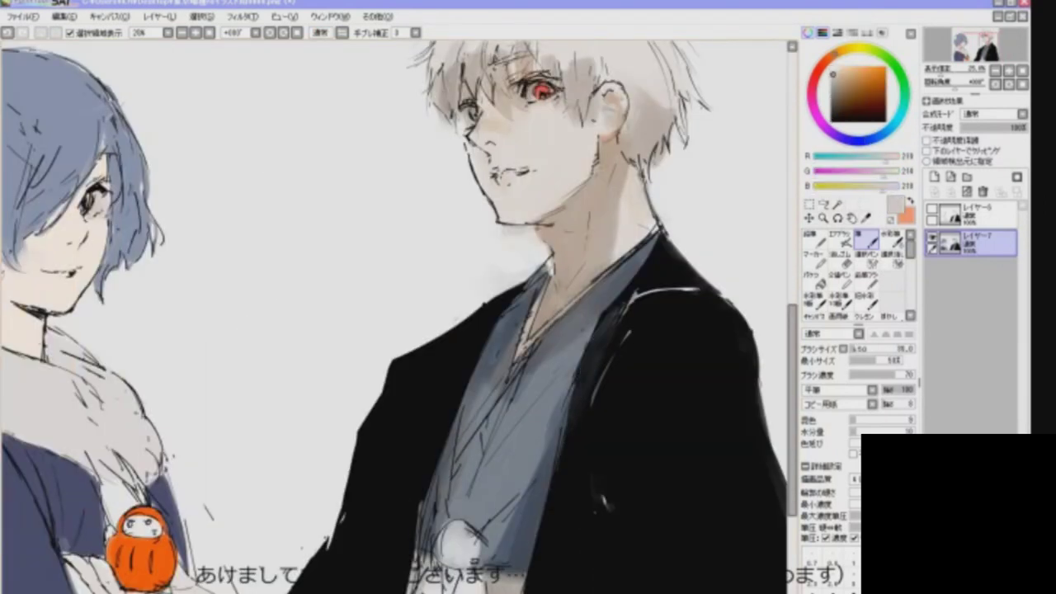
- Soften the lines around the man's mouth with pale skin tone and grey-brown, checking the face in mirrored view
{"action": "key", "text": "n"}
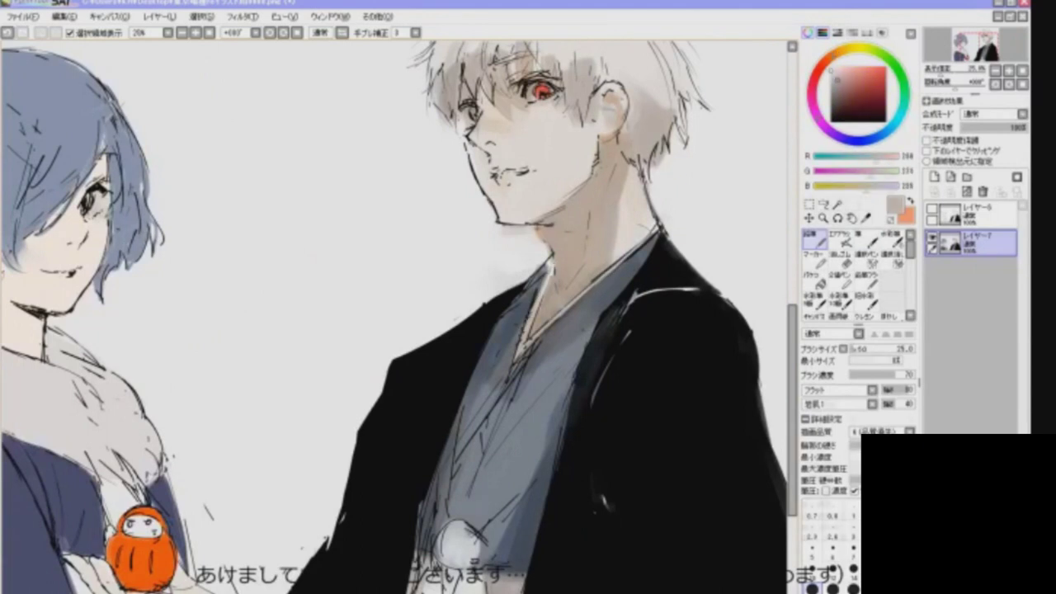
{"action": "scroll", "coordinate": [396, 317], "scroll_direction": "up", "scroll_amount": 3}
{"action": "key", "text": "b"}
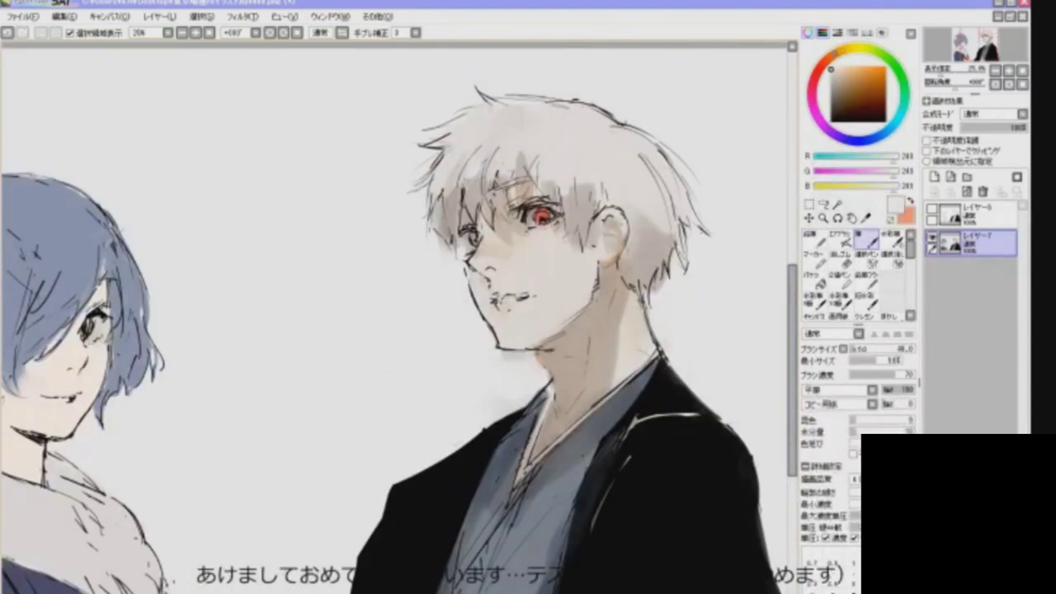
{"action": "scroll", "coordinate": [400, 321], "scroll_direction": "up", "scroll_amount": 1}
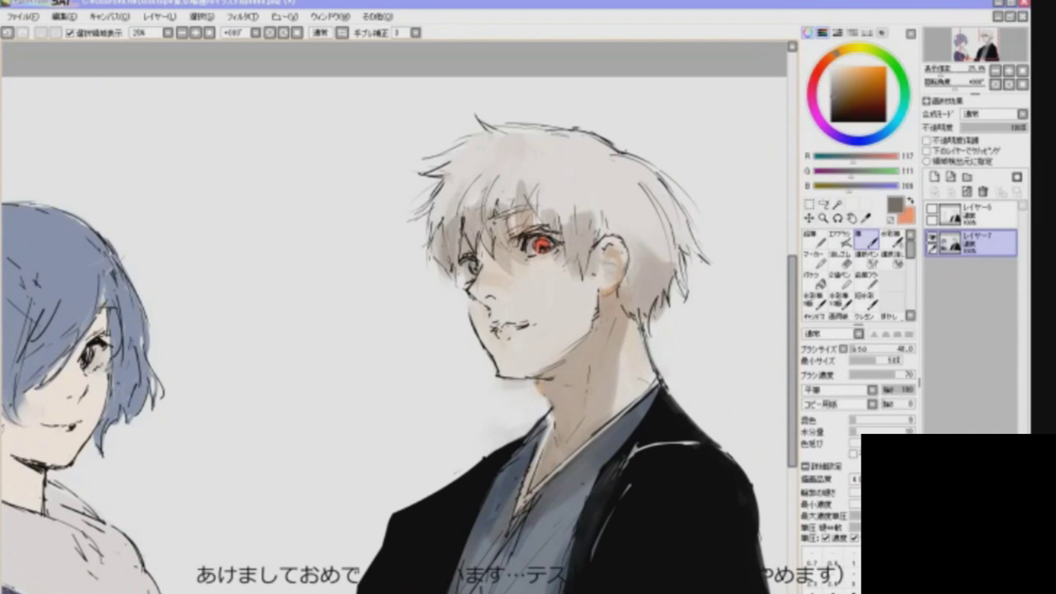
{"action": "key", "text": "h"}
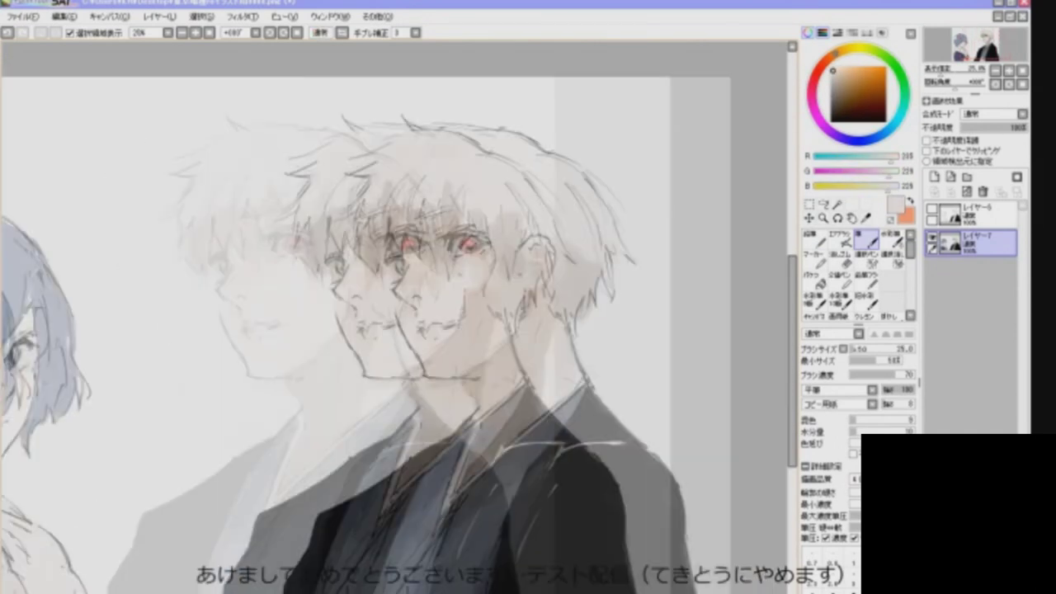
{"action": "key", "text": "h"}
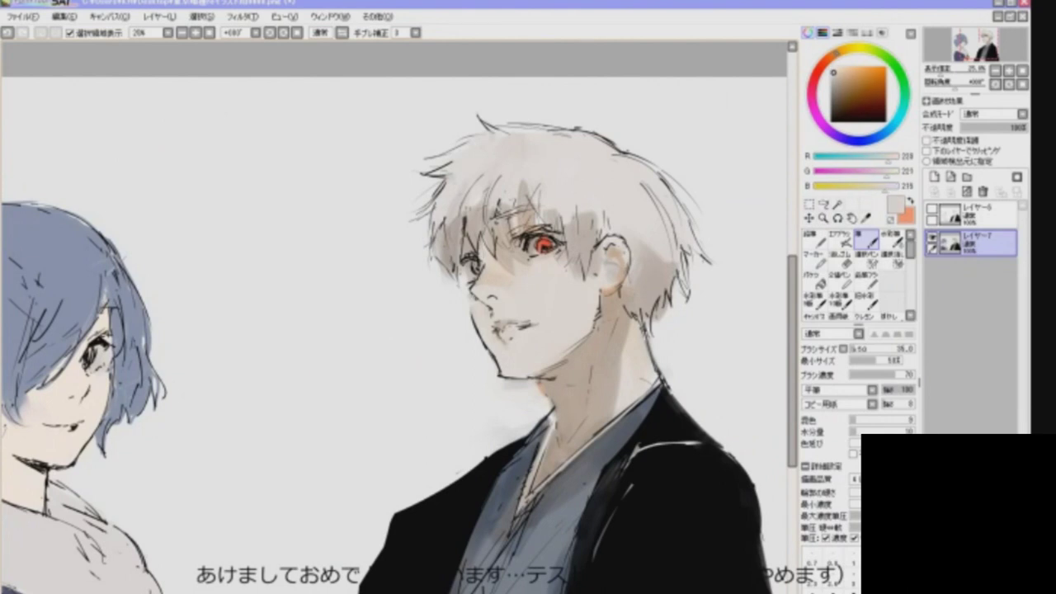
- Paint the man's iris a brighter red, comparing the face in mirrored and normal view
{"action": "key", "text": "h"}
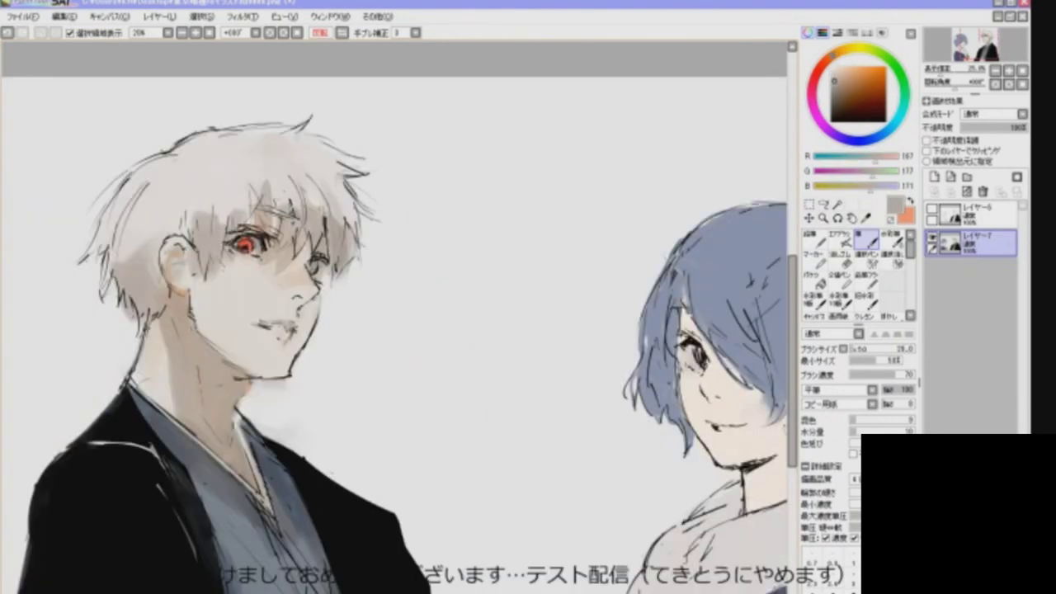
{"action": "key", "text": "h"}
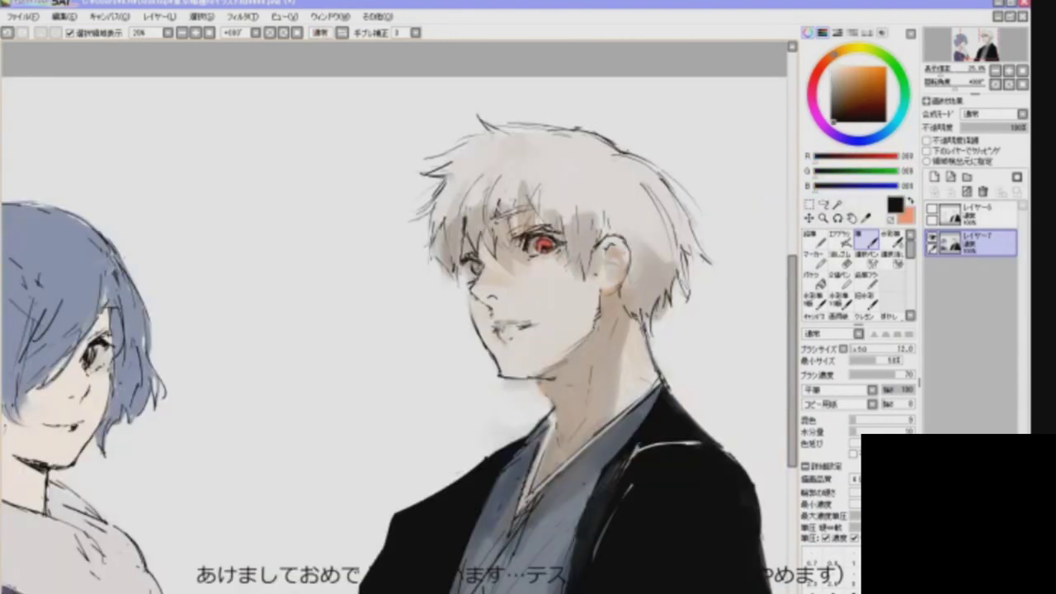
{"action": "key", "text": "h"}
{"action": "key", "text": "h"}
{"action": "key", "text": "h"}
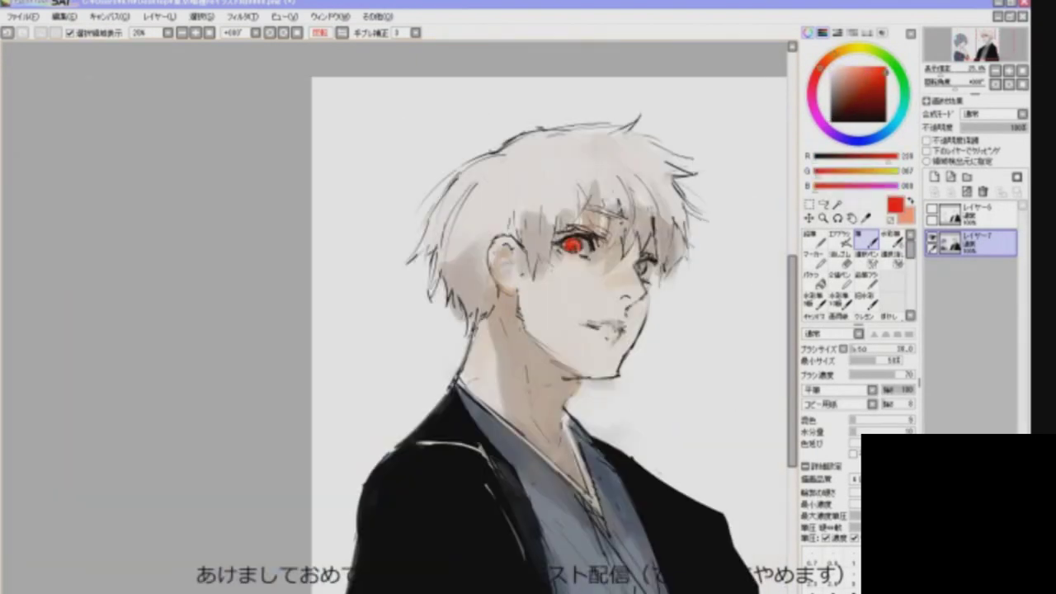
- Add a Multiply layer and paint greyish-pink shadows on the woman's hair, neck and fur collar
{"action": "key", "text": "h"}
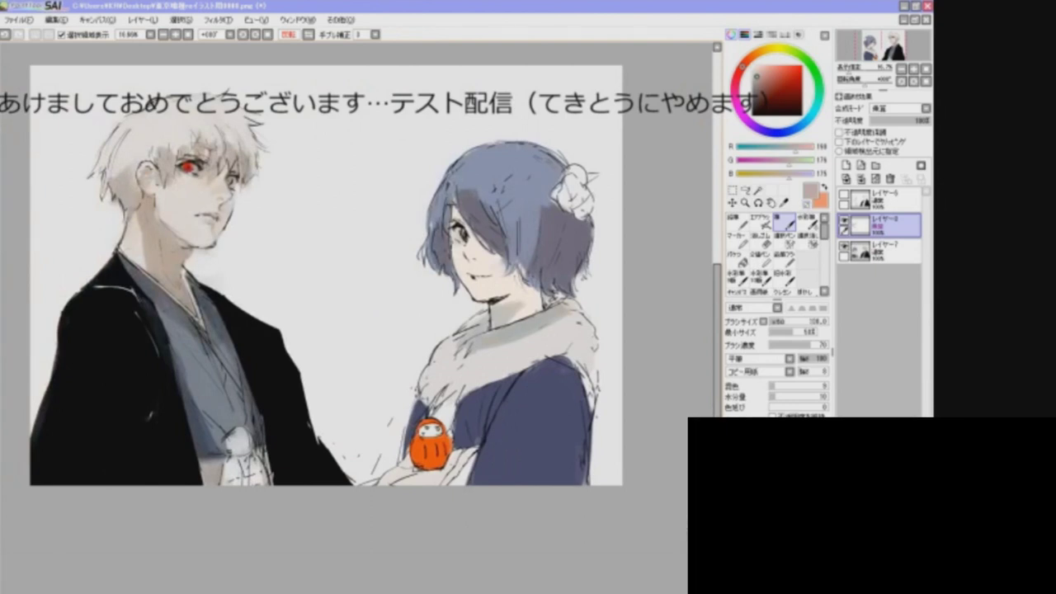
{"action": "key", "text": "h"}
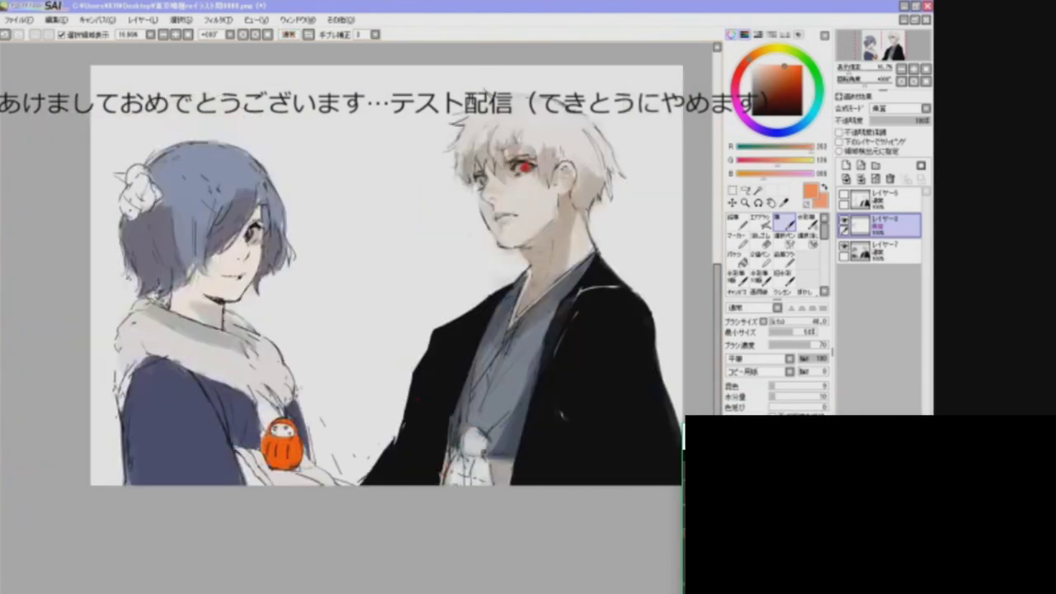
{"action": "key", "text": "h"}
{"action": "key", "text": "h"}
{"action": "key", "text": "h"}
{"action": "key", "text": "h"}
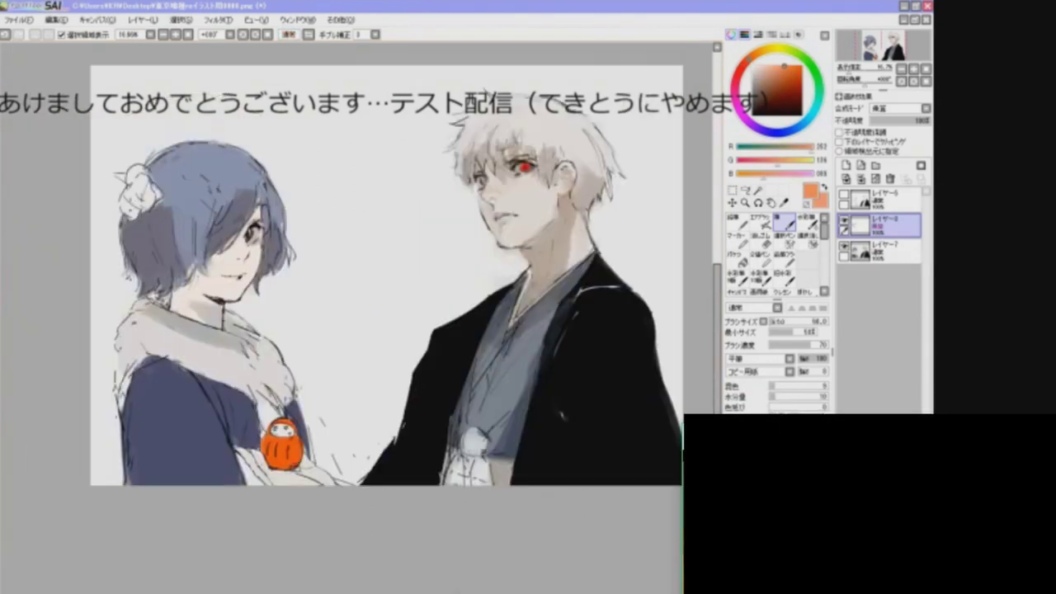
- Paint the woman's lips orange-red on the Multiply layer
{"action": "scroll", "coordinate": [357, 272], "scroll_direction": "left", "scroll_amount": 5}
{"action": "key", "text": "h"}
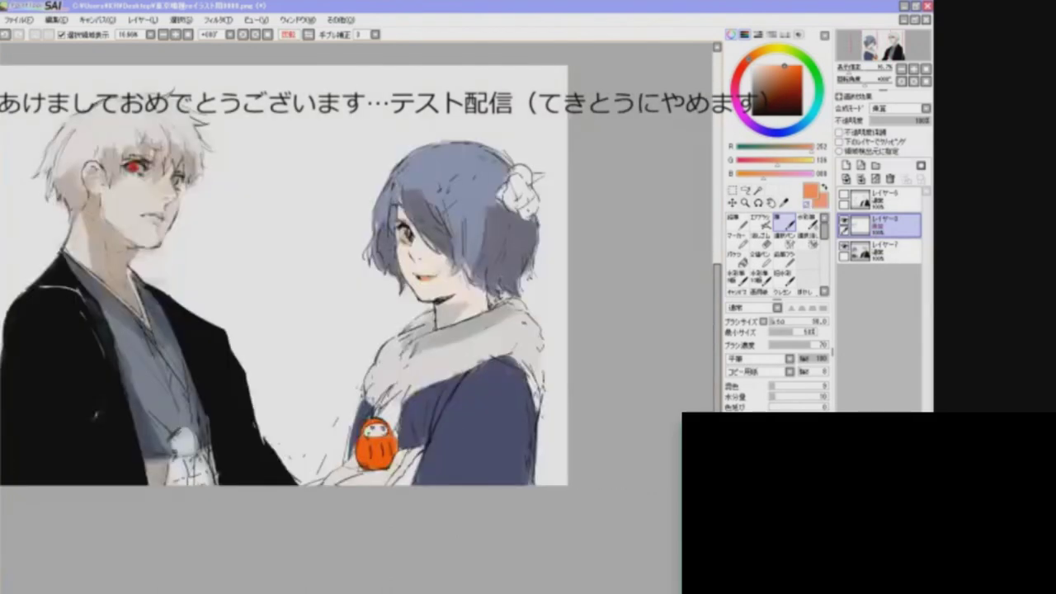
{"action": "key", "text": "h"}
{"action": "key", "text": "h"}
{"action": "scroll", "coordinate": [356, 272], "scroll_direction": "right", "scroll_amount": 4}
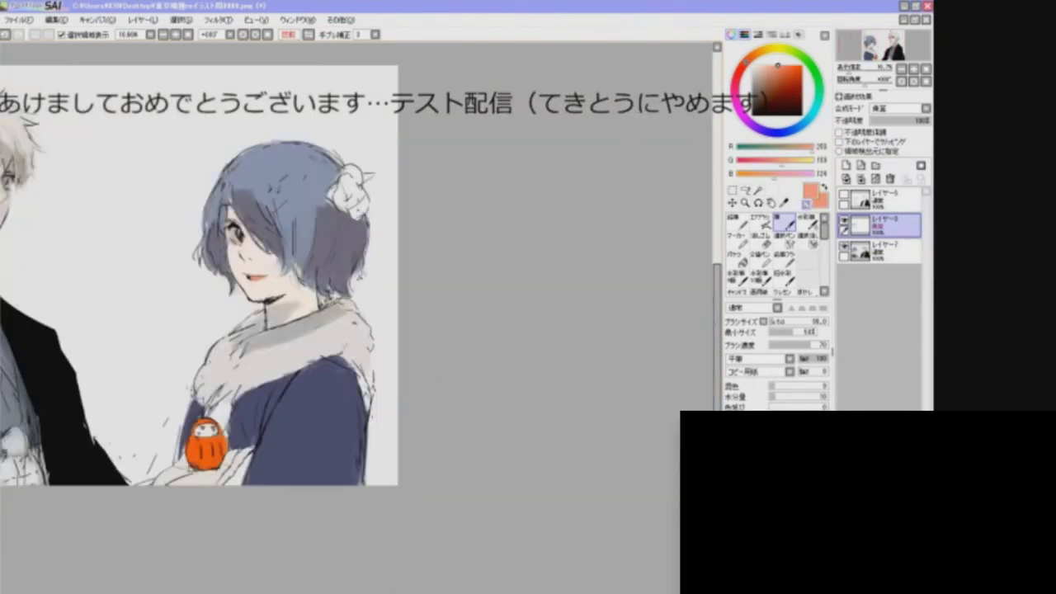
- Brush a soft peach-orange blush onto the woman's cheek, checking it in mirrored view
{"action": "scroll", "coordinate": [357, 272], "scroll_direction": "left", "scroll_amount": 4}
{"action": "key", "text": "h"}
{"action": "key", "text": "h"}
{"action": "key", "text": "h"}
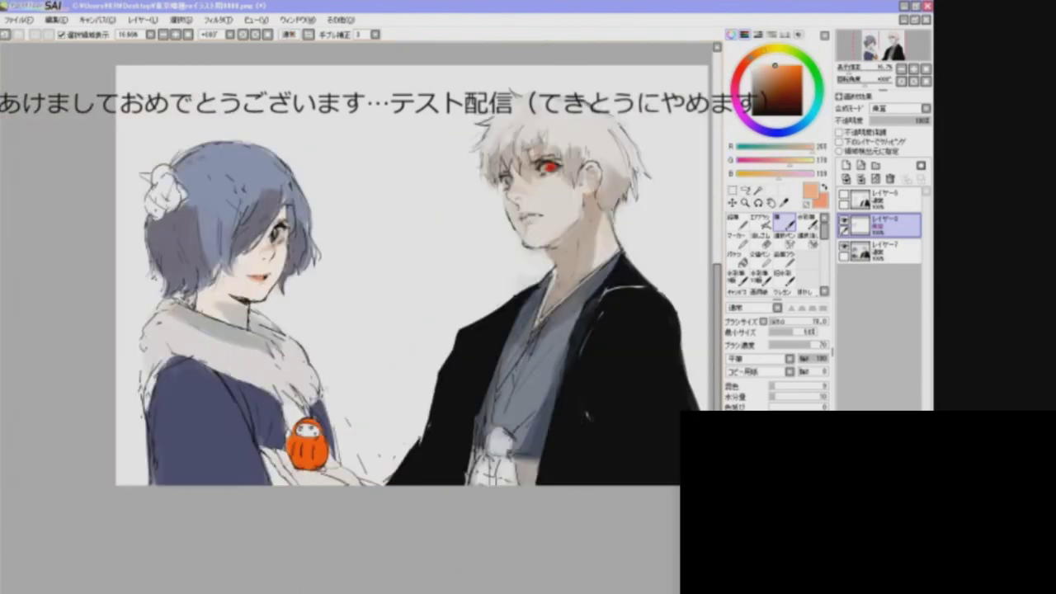
{"action": "key", "text": "h"}
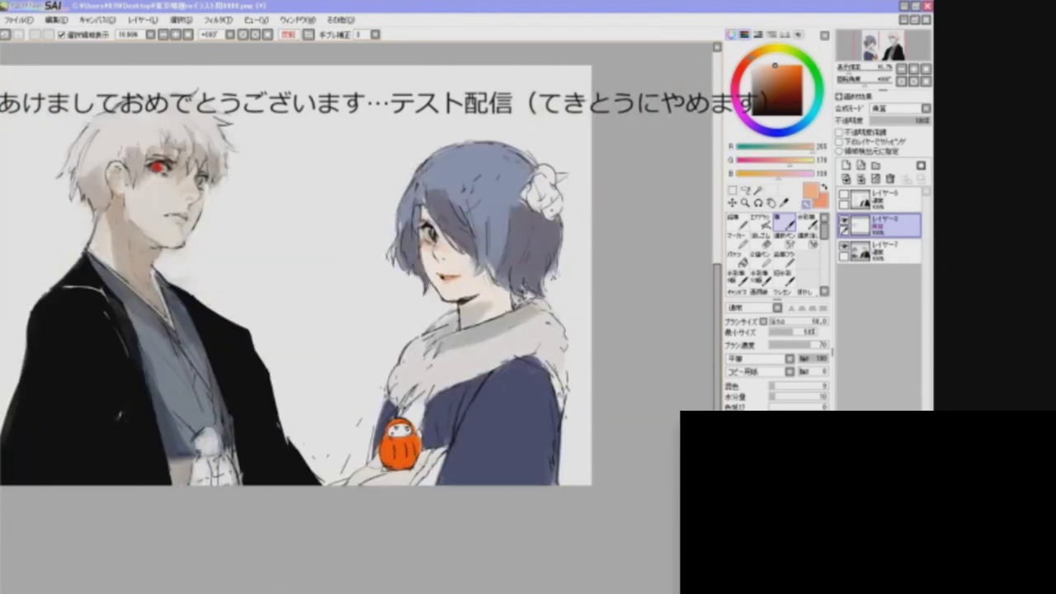
{"action": "key", "text": "h"}
- Add a new layer and paint the woman's visible eye blue-grey and her fingernails red
{"action": "key", "text": "ctrl+shift+n"}
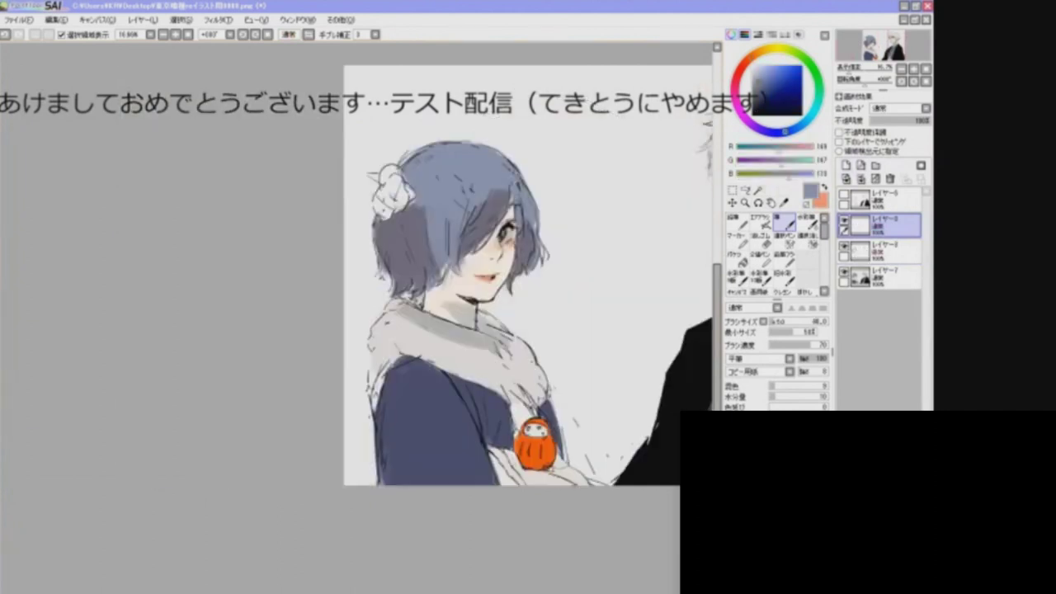
{"action": "key", "text": "h"}
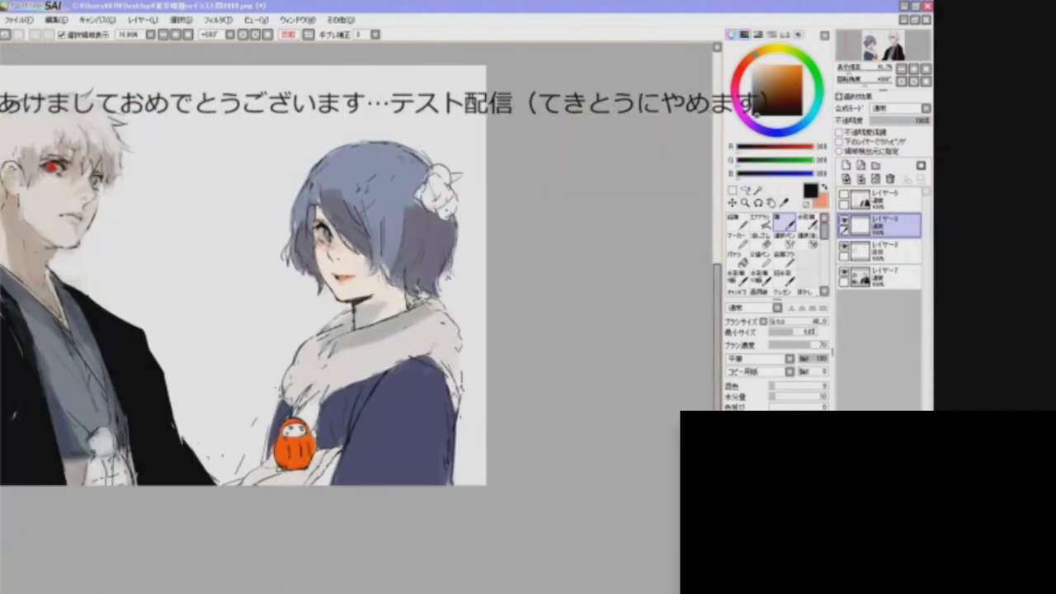
{"action": "key", "text": "h"}
{"action": "key", "text": "minus"}
{"action": "key", "text": "plus"}
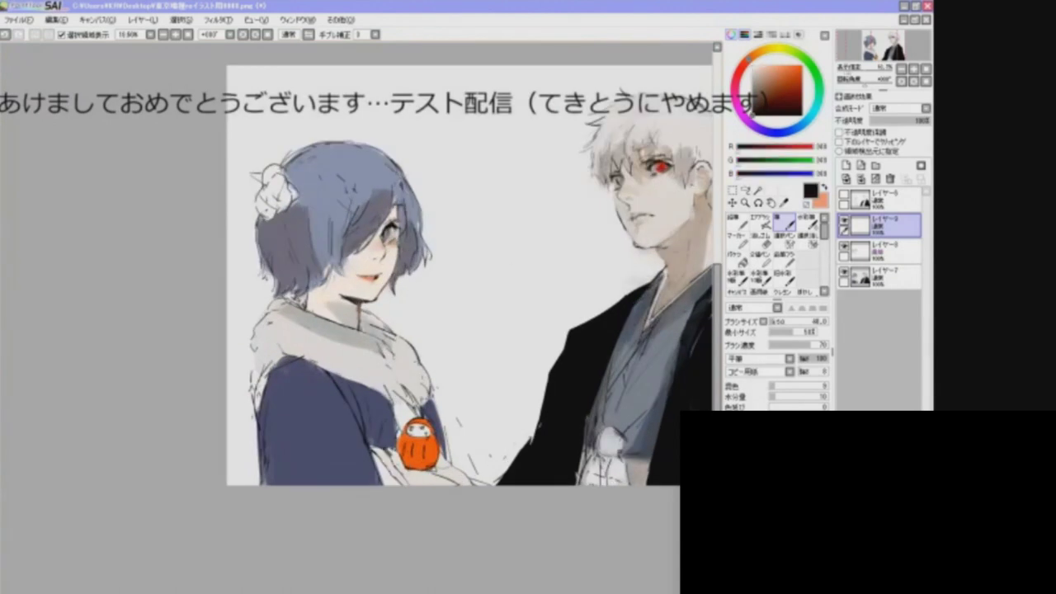
{"action": "scroll", "coordinate": [427, 276], "scroll_direction": "right", "scroll_amount": 3}
- Add another Multiply layer and shade the folds of the woman's fur collar with light warm grey
{"action": "key", "text": "ctrl+shift+n"}
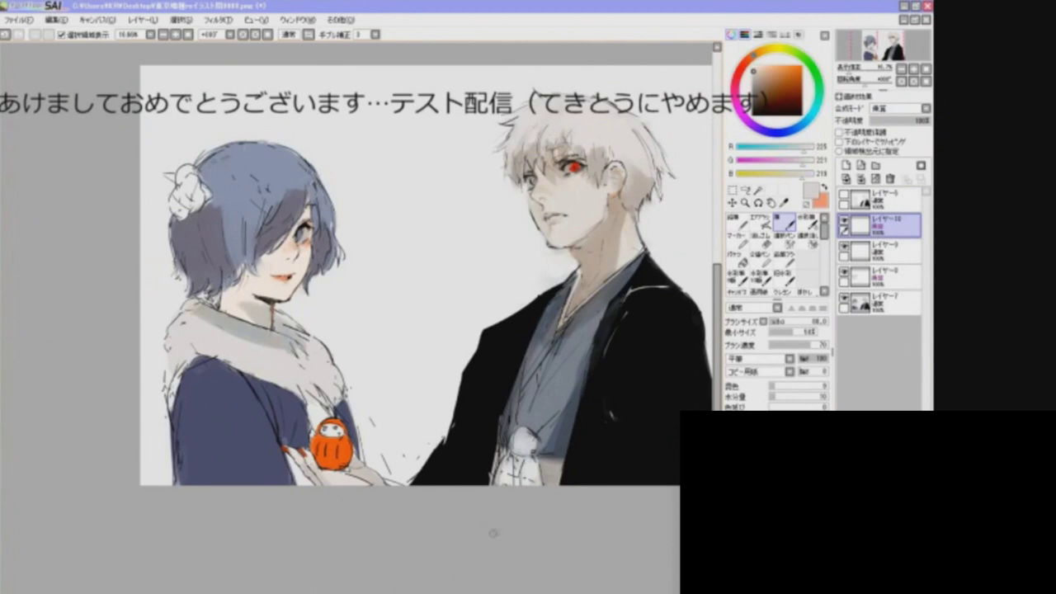
{"action": "key", "text": "h"}
{"action": "key", "text": "h"}
{"action": "key", "text": "h"}
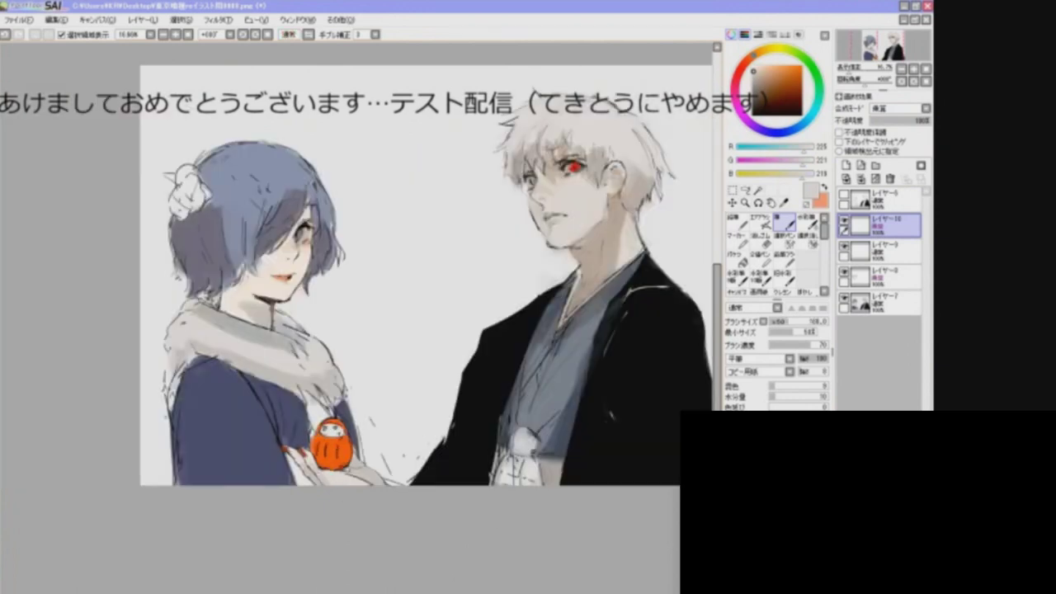
- Add a Normal layer and blend light grey over the fur collar with a large brush
{"action": "key", "text": "ctrl+shift+n"}
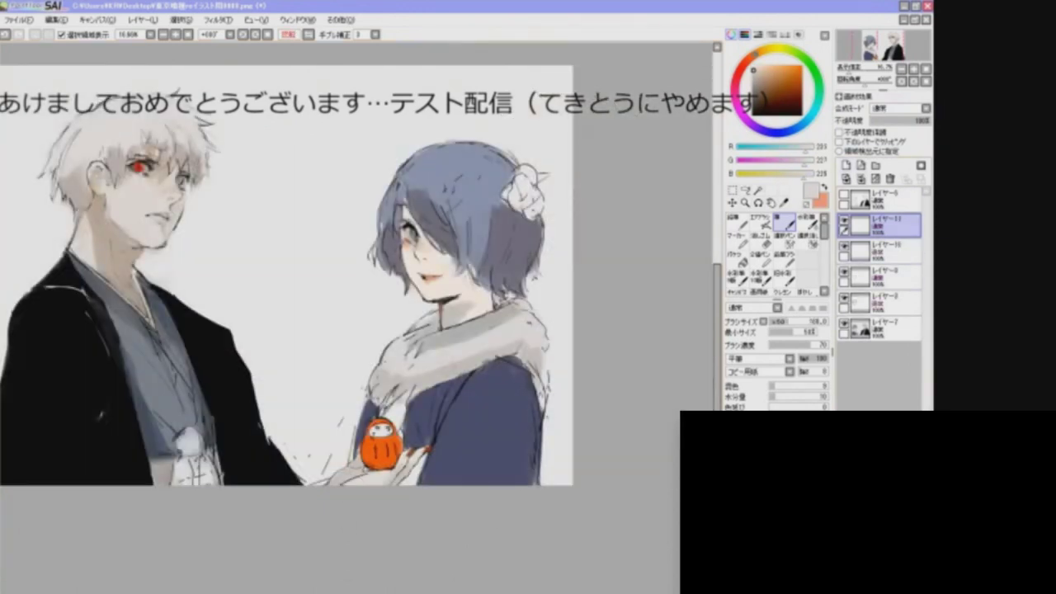
{"action": "key", "text": "h"}
{"action": "key", "text": "h"}
{"action": "key", "text": "h"}
{"action": "left_click_drag", "start_coordinate": [470, 500], "coordinate": [528, 452]}
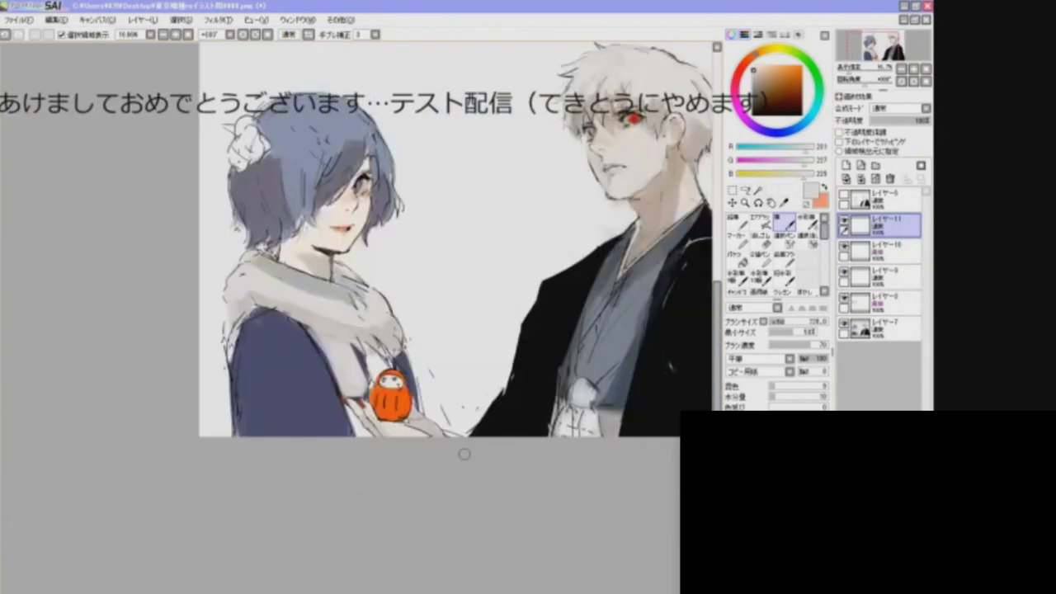
- Add a Multiply layer and shade the Daruma doll and the kimono front below the fur collar
{"action": "key", "text": "ctrl+shift+n"}
{"action": "key", "text": "h"}
{"action": "key", "text": "h"}
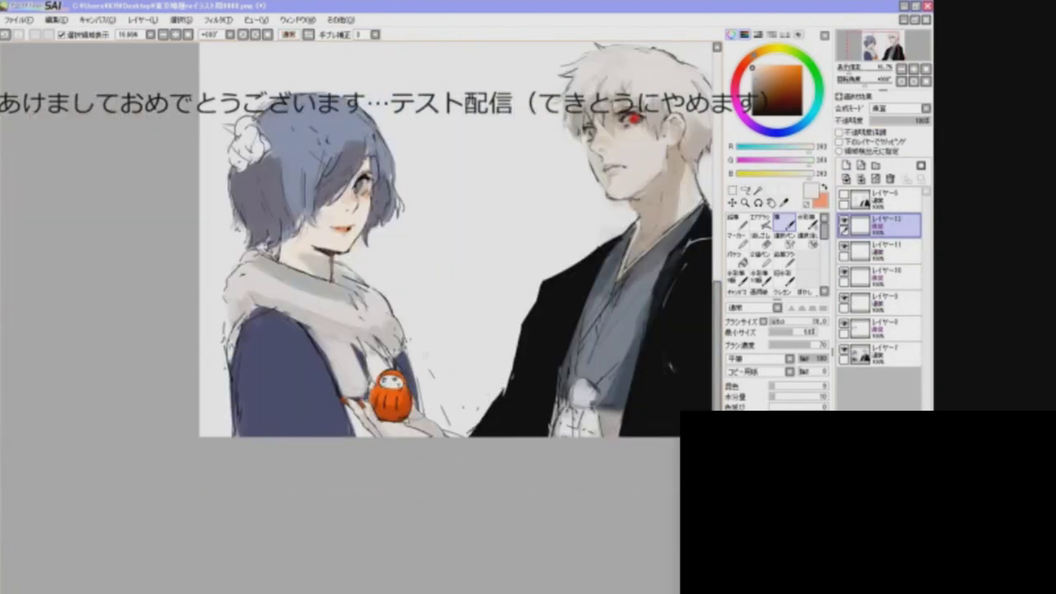
{"action": "key", "text": "h"}
{"action": "key", "text": "h"}
{"action": "scroll", "coordinate": [454, 330], "scroll_direction": "up", "scroll_amount": 2}
- Add a Normal layer and paint light blue-grey highlights across the woman's hair, checking them in mirrored view
{"action": "key", "text": "ctrl+shift+n"}
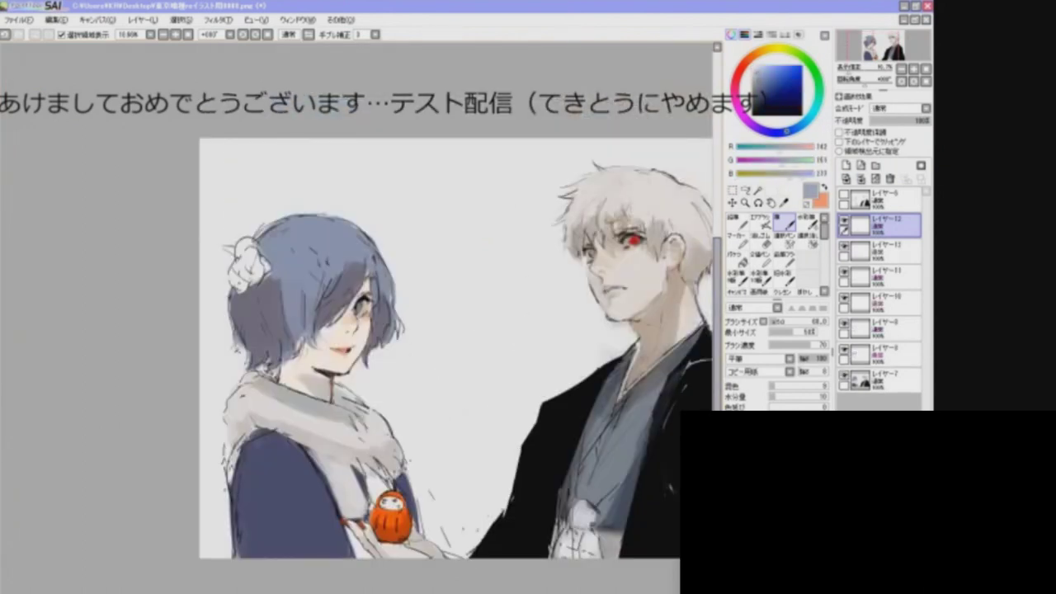
{"action": "key", "text": "h"}
{"action": "key", "text": "h"}
{"action": "key", "text": "h"}
{"action": "key", "text": "h"}
{"action": "key", "text": "h"}
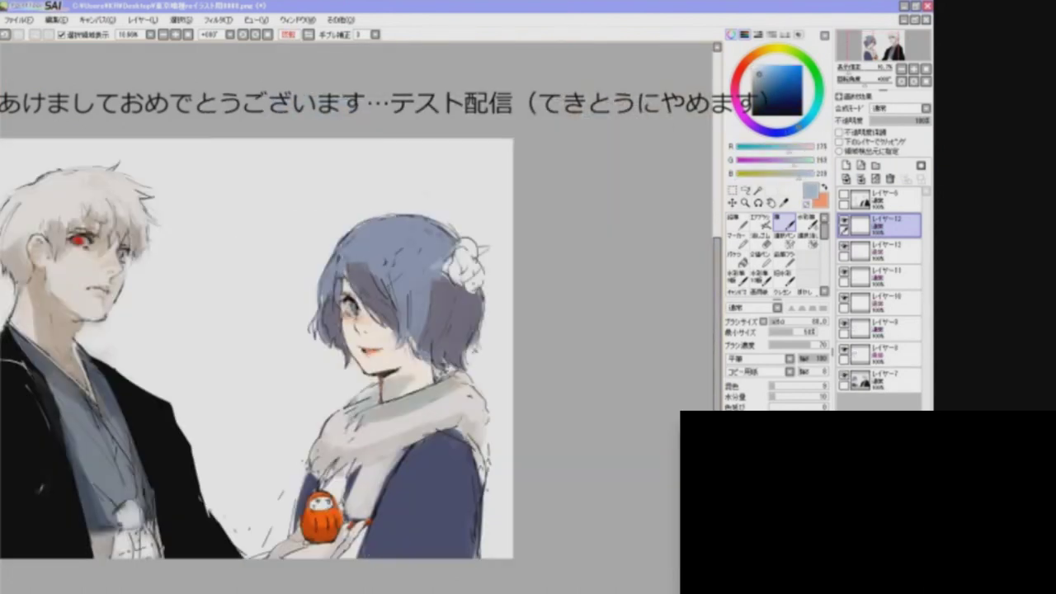
{"action": "key", "text": "h"}
{"action": "key", "text": "h"}
{"action": "key", "text": "h"}
{"action": "scroll", "coordinate": [454, 347], "scroll_direction": "down", "scroll_amount": 1}
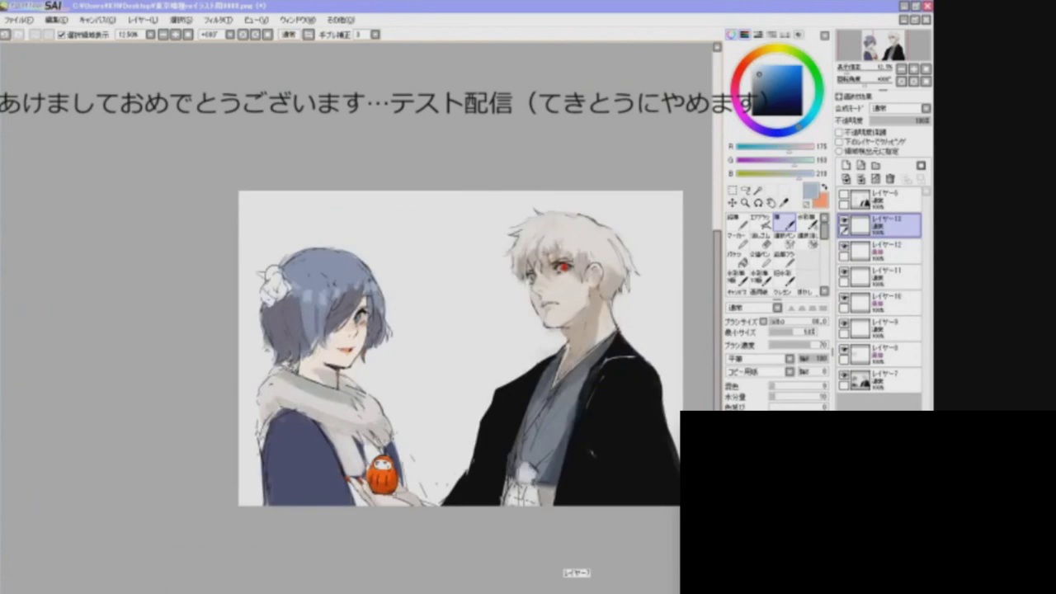
- Merge the shading layers with the base painting, and brush off-white along the man's coat edge on a new layer
{"action": "key", "text": "ctrl+e"}
{"action": "scroll", "coordinate": [453, 346], "scroll_direction": "up", "scroll_amount": 1}
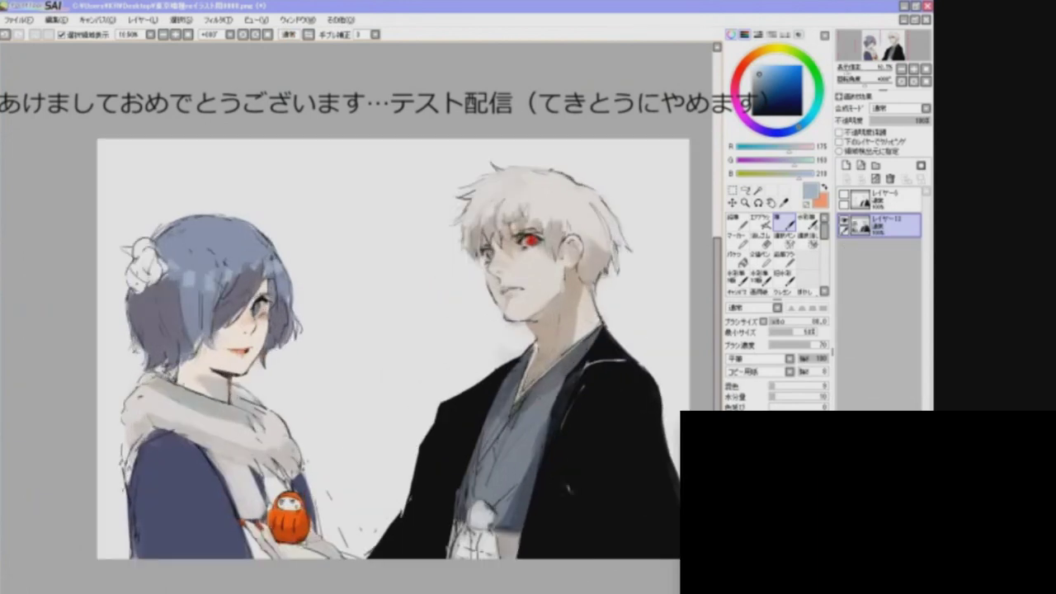
{"action": "key", "text": "ctrl+shift+n"}
{"action": "key", "text": "bracketright"}
{"action": "key", "text": "bracketright"}
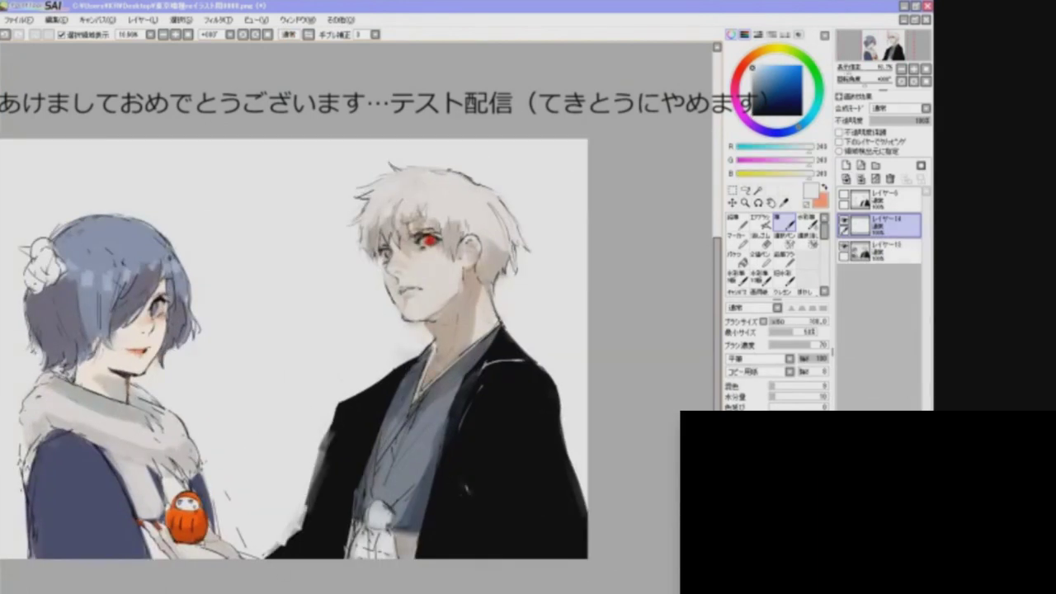
- Add a Multiply layer and paint black shadows on the woman's sleeve beside the Daruma and along her near sleeve's outer edge
{"action": "scroll", "coordinate": [454, 346], "scroll_direction": "up", "scroll_amount": 1}
{"action": "key", "text": "h"}
{"action": "key", "text": "h"}
{"action": "key", "text": "h"}
{"action": "key", "text": "ctrl+shift+n"}
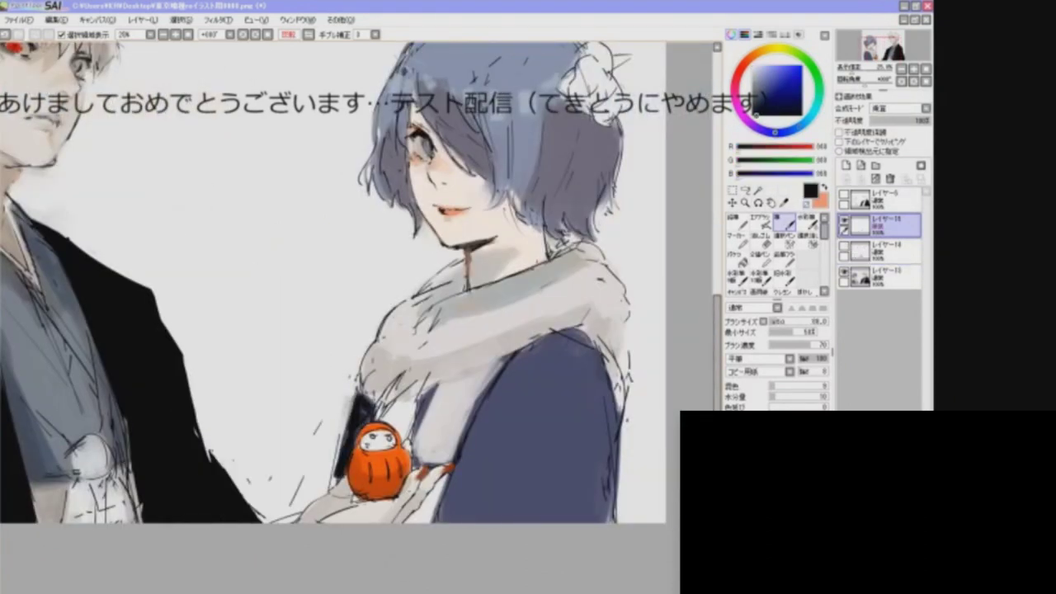
{"action": "key", "text": "h"}
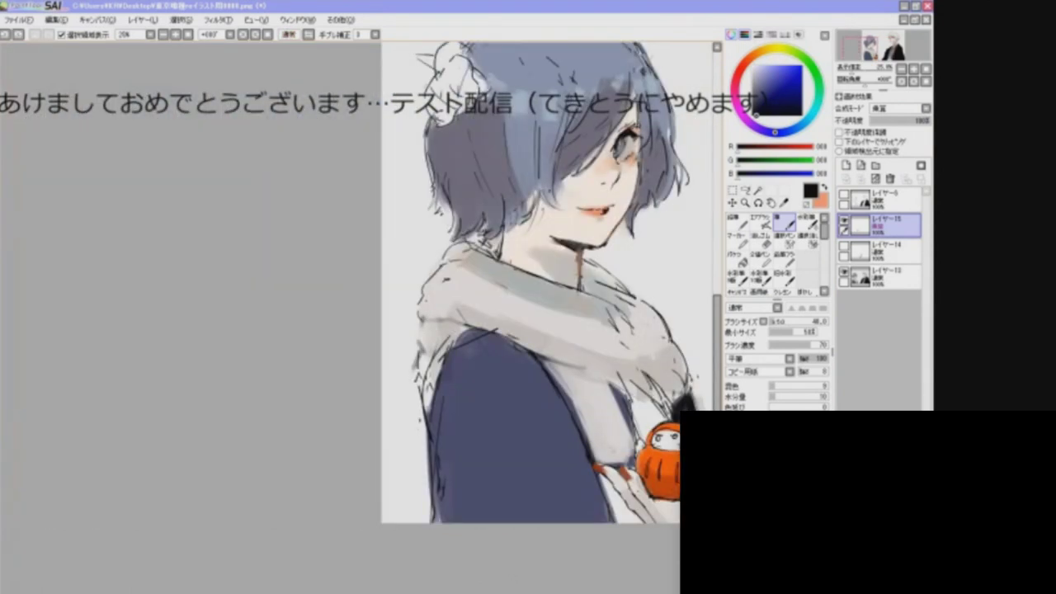
{"action": "key", "text": "h"}
{"action": "key", "text": "h"}
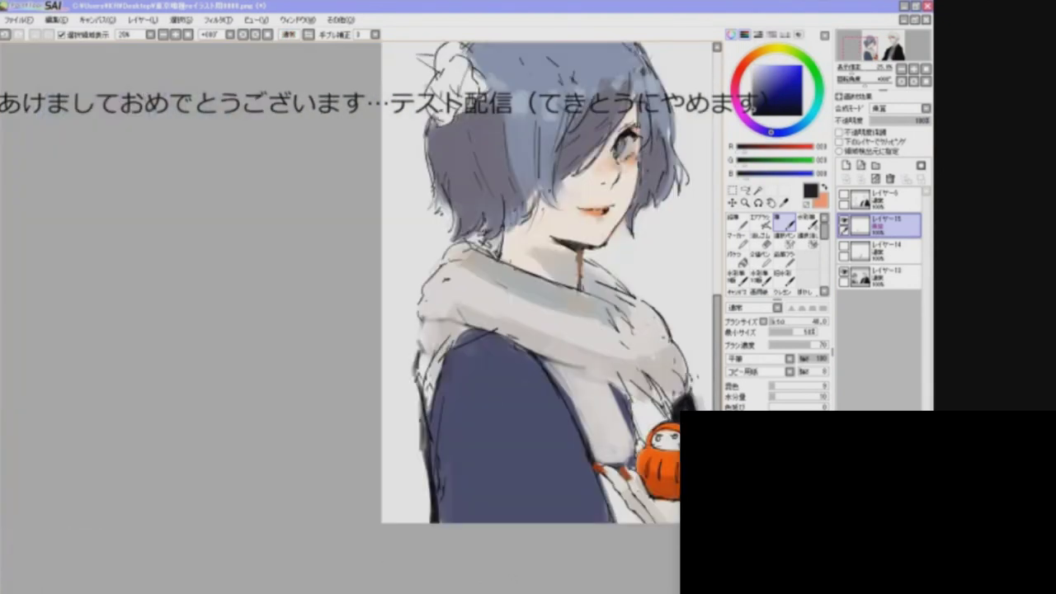
- Colour the woman's hair flower red and her sleeve lining yellow, and paint warm skin tones on her hand
{"action": "scroll", "coordinate": [444, 283], "scroll_direction": "right", "scroll_amount": 3}
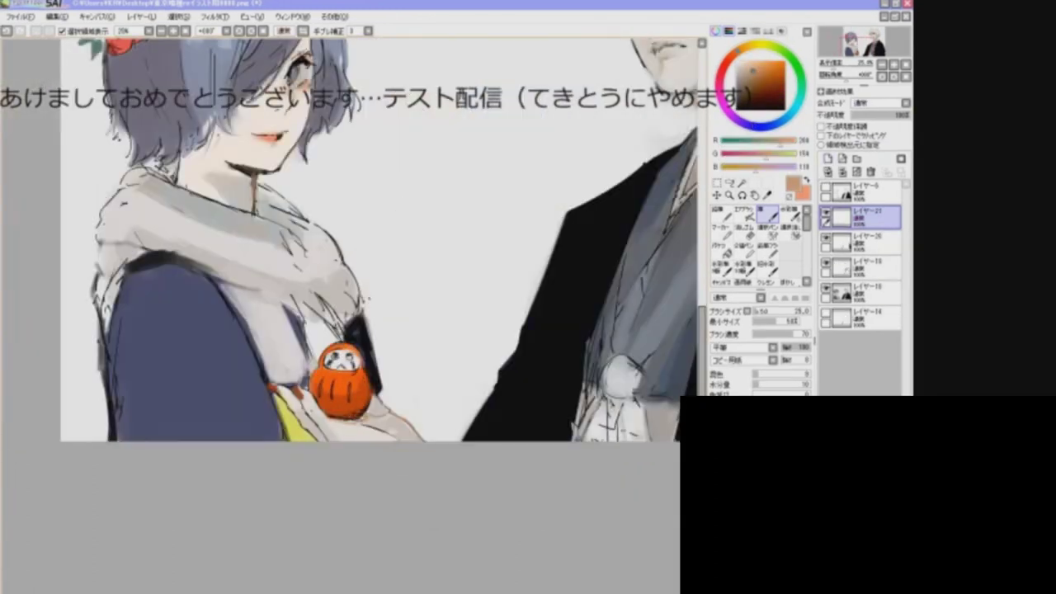
{"action": "key", "text": "h"}
{"action": "key", "text": "h"}
{"action": "key", "text": "h"}
{"action": "key", "text": "h"}
{"action": "key", "text": "h"}
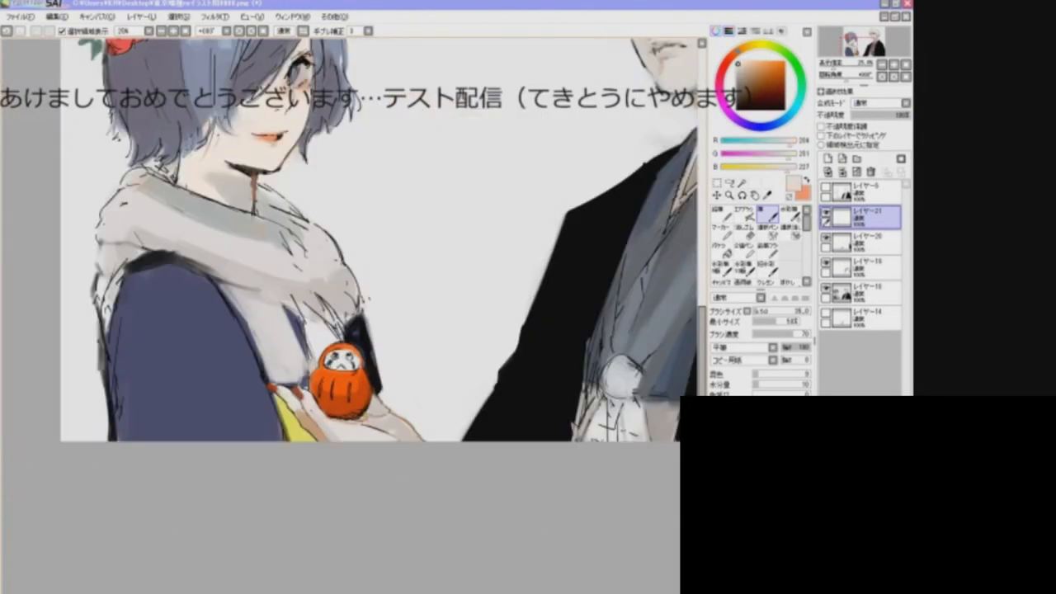
- Redraw the Daruma doll's black lines with the pencil and brush orange over its body
{"action": "key", "text": "h"}
{"action": "key", "text": "h"}
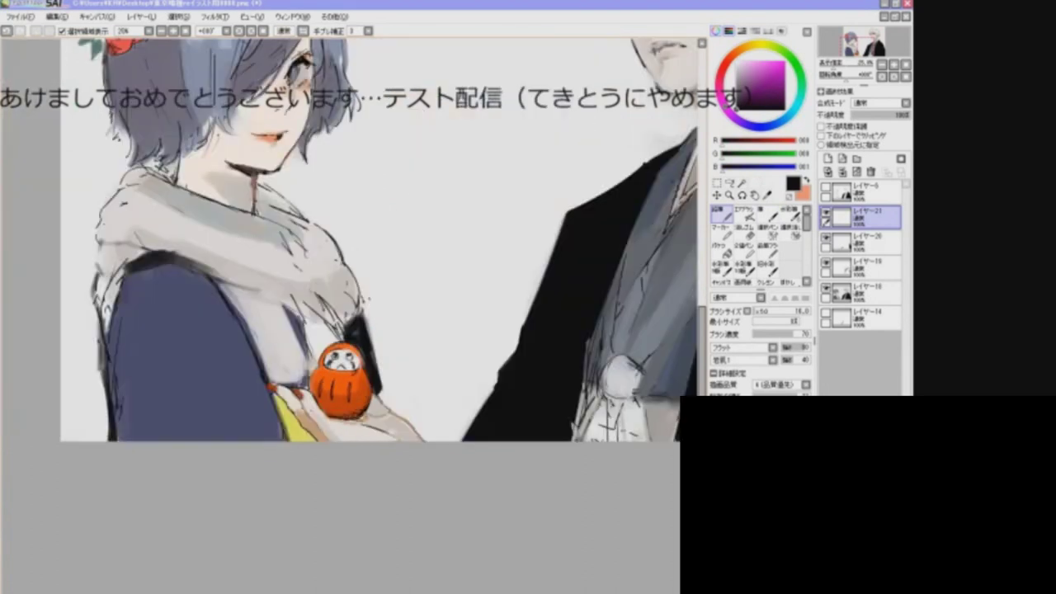
{"action": "scroll", "coordinate": [372, 281], "scroll_direction": "up", "scroll_amount": 2}
{"action": "scroll", "coordinate": [347, 281], "scroll_direction": "left", "scroll_amount": 2}
{"action": "key", "text": "b"}
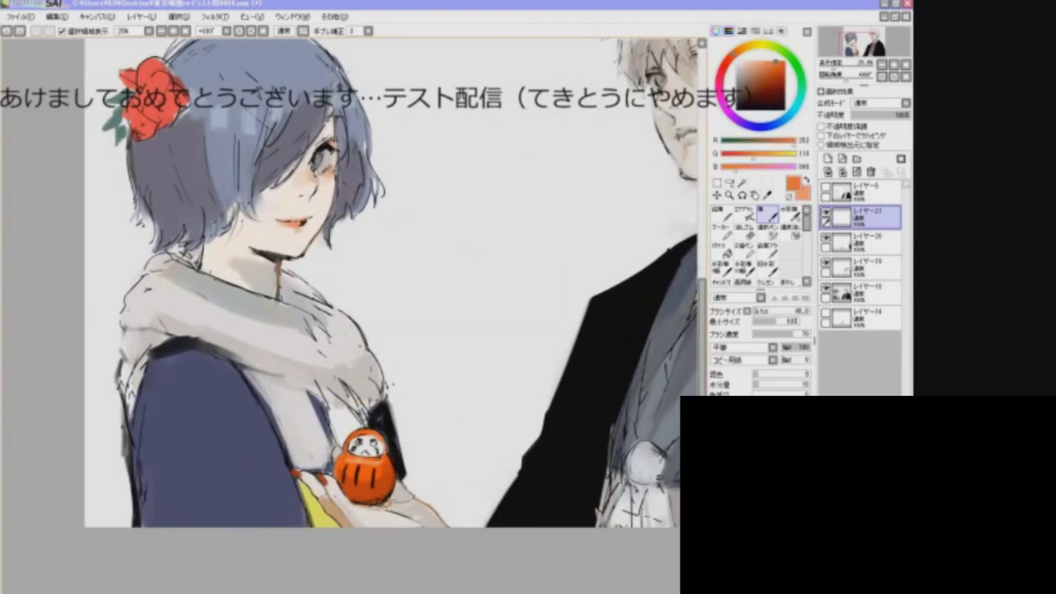
- Add a new layer and paint the woman's kimono front below the fur collar black with the pencil
{"action": "key", "text": "minus"}
{"action": "key", "text": "h"}
{"action": "key", "text": "h"}
{"action": "key", "text": "h"}
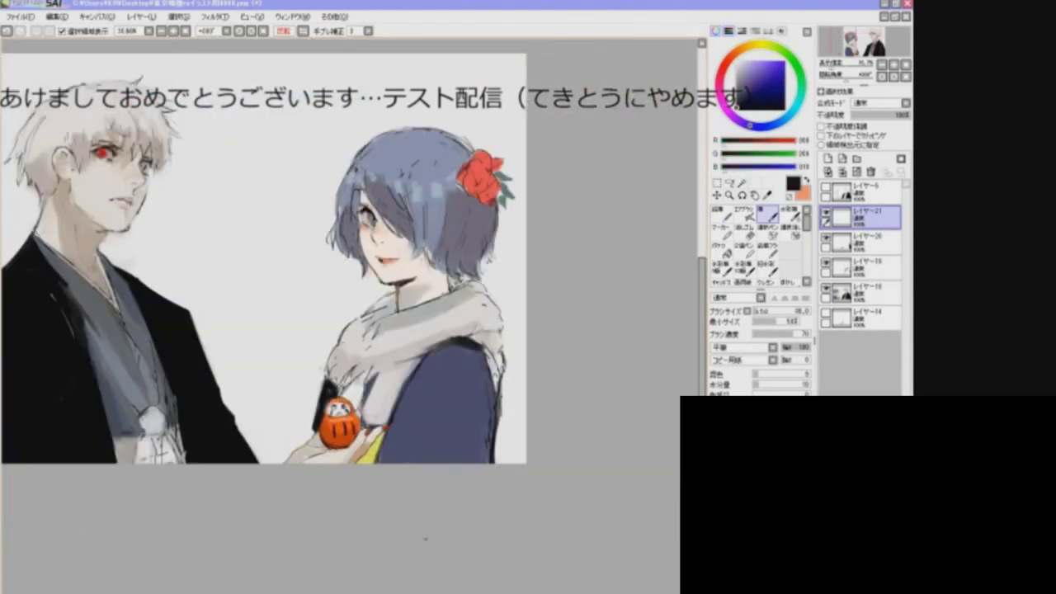
{"action": "key", "text": "h"}
{"action": "key", "text": "h"}
{"action": "key", "text": "ctrl+shift+n"}
{"action": "key", "text": "n"}
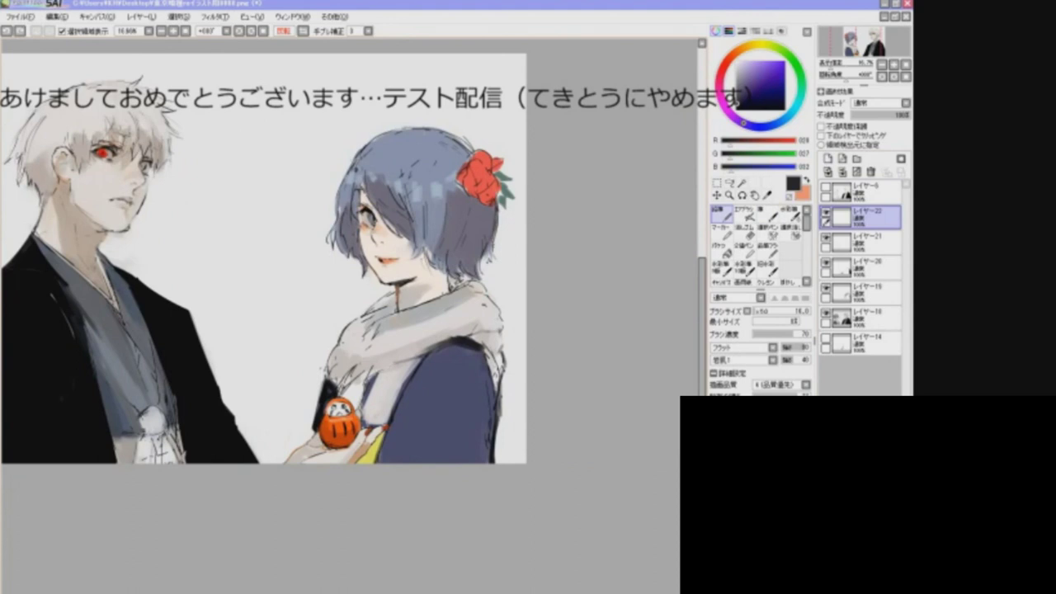
{"action": "key", "text": "h"}
{"action": "key", "text": "h"}
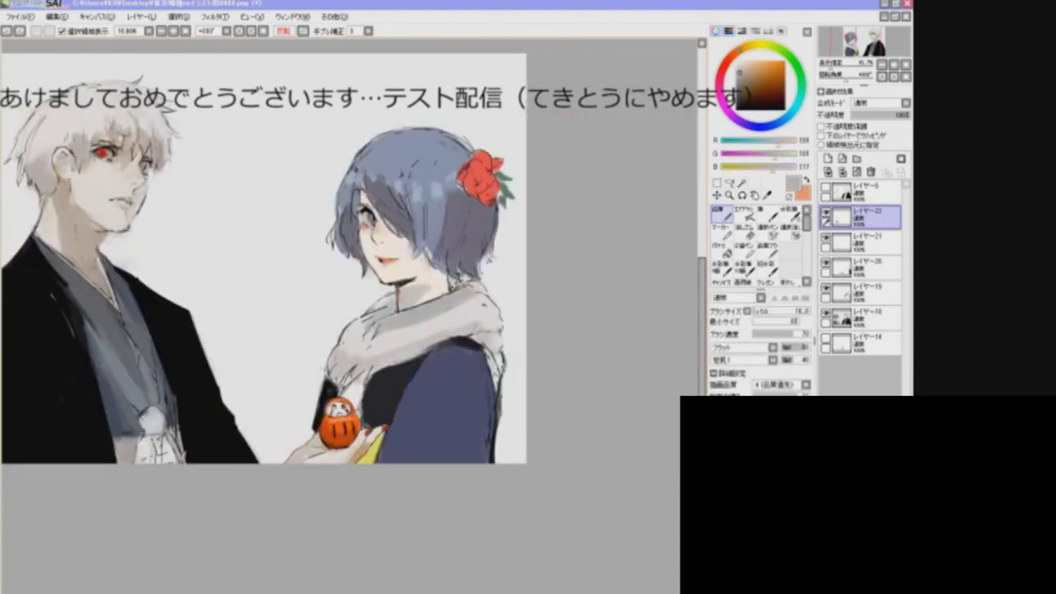
- Paint the woman's far sleeve behind the Daruma beige-grey, covering the black patch
{"action": "key", "text": "h"}
{"action": "key", "text": "h"}
{"action": "key", "text": "h"}
{"action": "key", "text": "h"}
{"action": "key", "text": "h"}
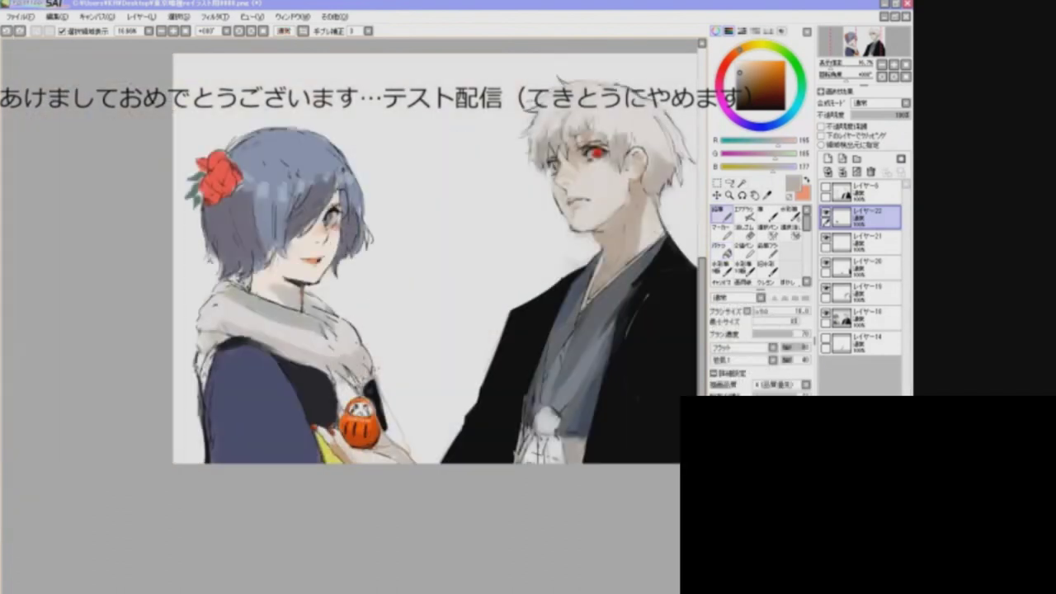
{"action": "key", "text": "ctrl+plus"}
{"action": "key", "text": "b"}
{"action": "key", "text": "h"}
{"action": "key", "text": "h"}
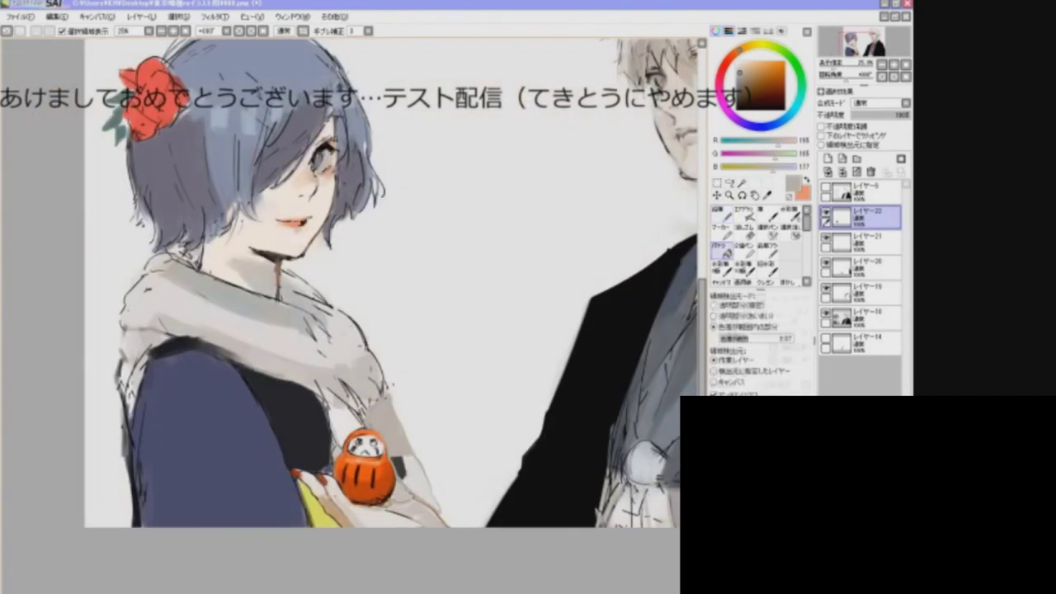
{"action": "key", "text": "h"}
{"action": "key", "text": "h"}
{"action": "key", "text": "h"}
{"action": "key", "text": "ctrl+minus"}
{"action": "key", "text": "ctrl+plus"}
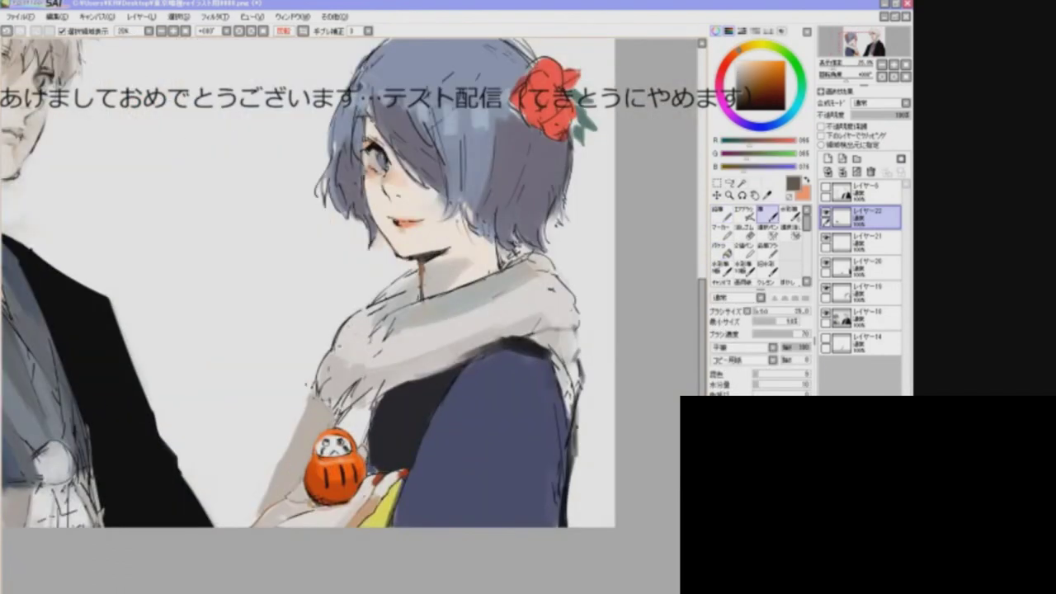
- Refine the woman's eye and lashes with fine black and off-white brush strokes, checking the face mirrored
{"action": "key", "text": "h"}
{"action": "key", "text": "h"}
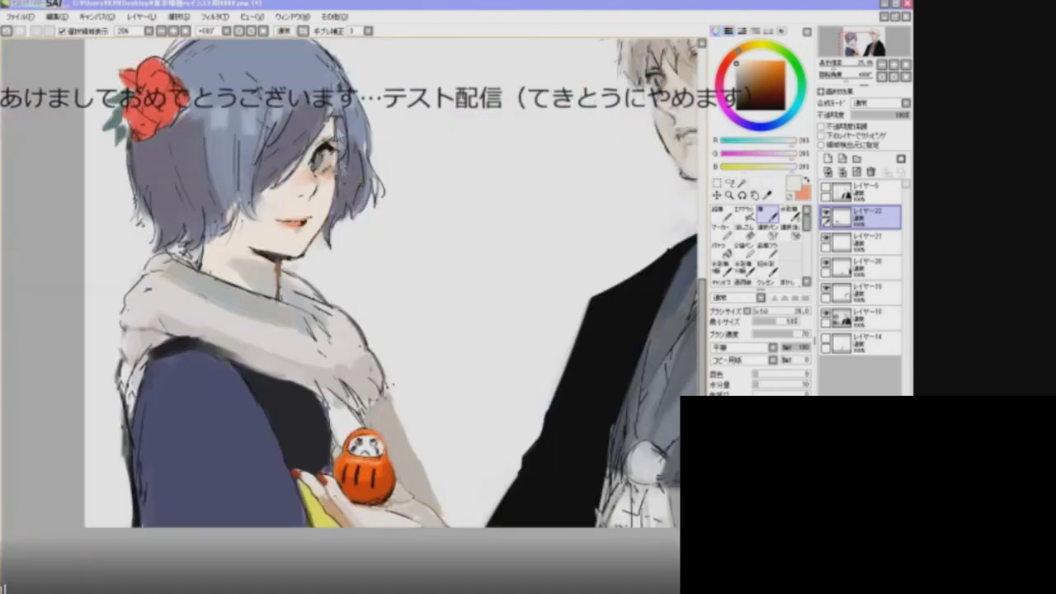
{"action": "key", "text": "h"}
{"action": "key", "text": "h"}
{"action": "key", "text": "h"}
{"action": "key", "text": "h"}
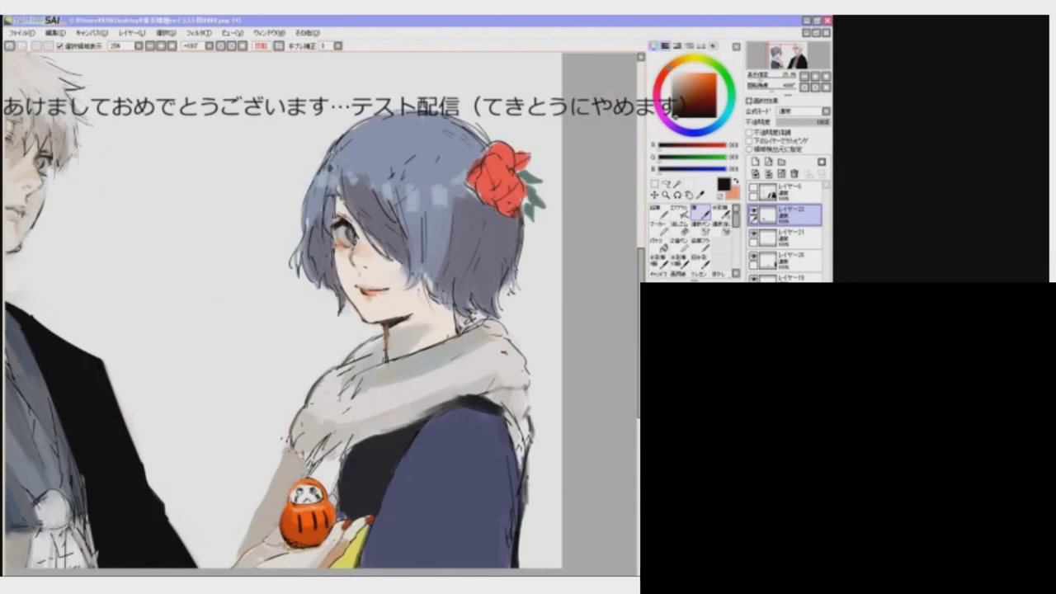
{"action": "key", "text": "h"}
{"action": "key", "text": "h"}
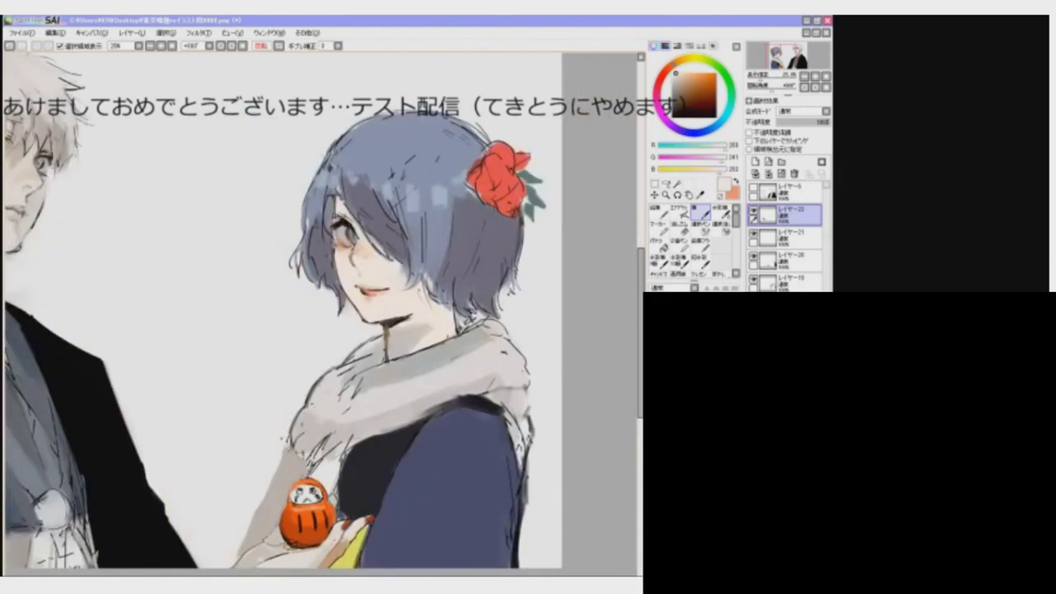
- Touch up the woman's fringe and fur collar with dark grey and off-white strokes, checking the mirrored canvas
{"action": "key", "text": "h"}
{"action": "key", "text": "h"}
{"action": "key", "text": "h"}
{"action": "key", "text": "h"}
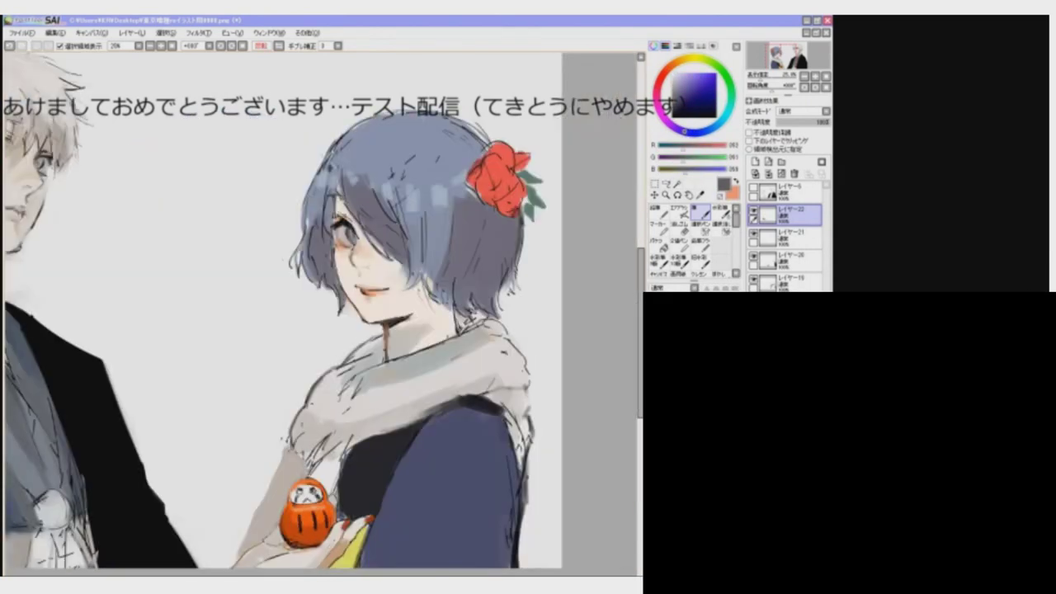
{"action": "key", "text": "h"}
{"action": "key", "text": "h"}
{"action": "key", "text": "h"}
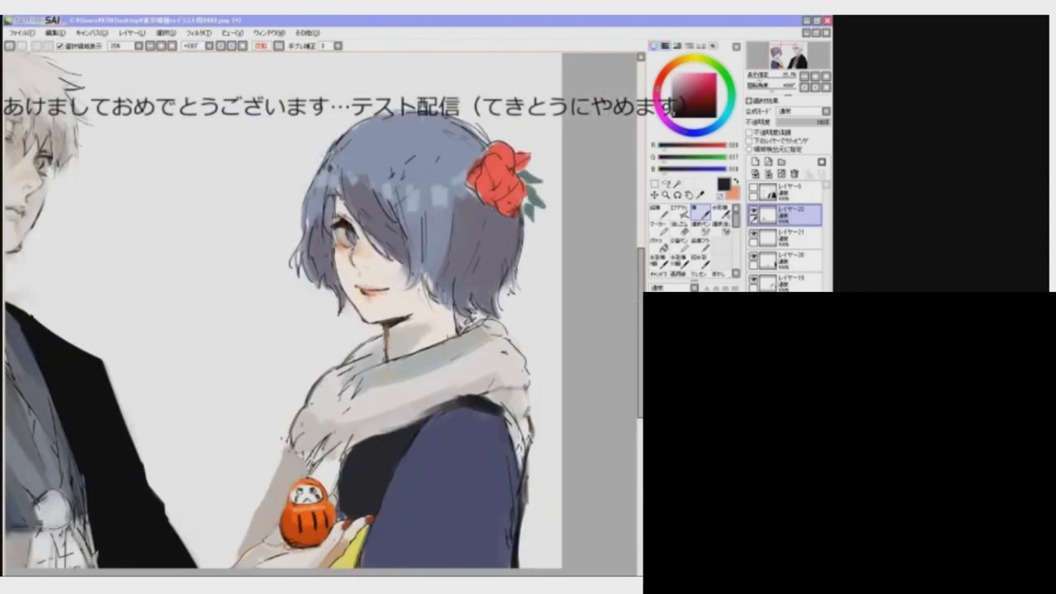
{"action": "key", "text": "h"}
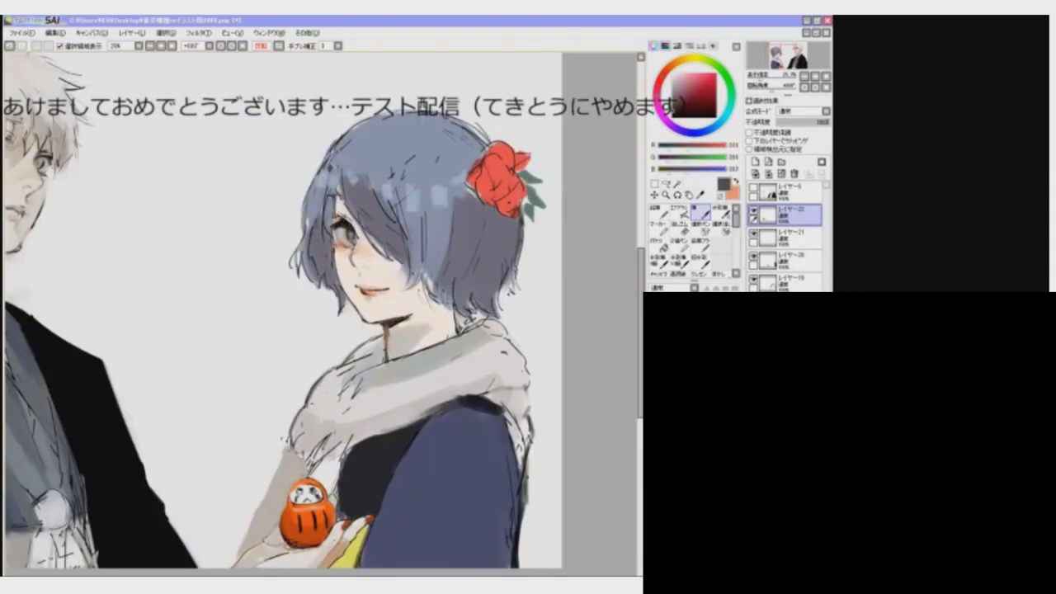
{"action": "key", "text": "h"}
{"action": "key", "text": "h"}
{"action": "key", "text": "h"}
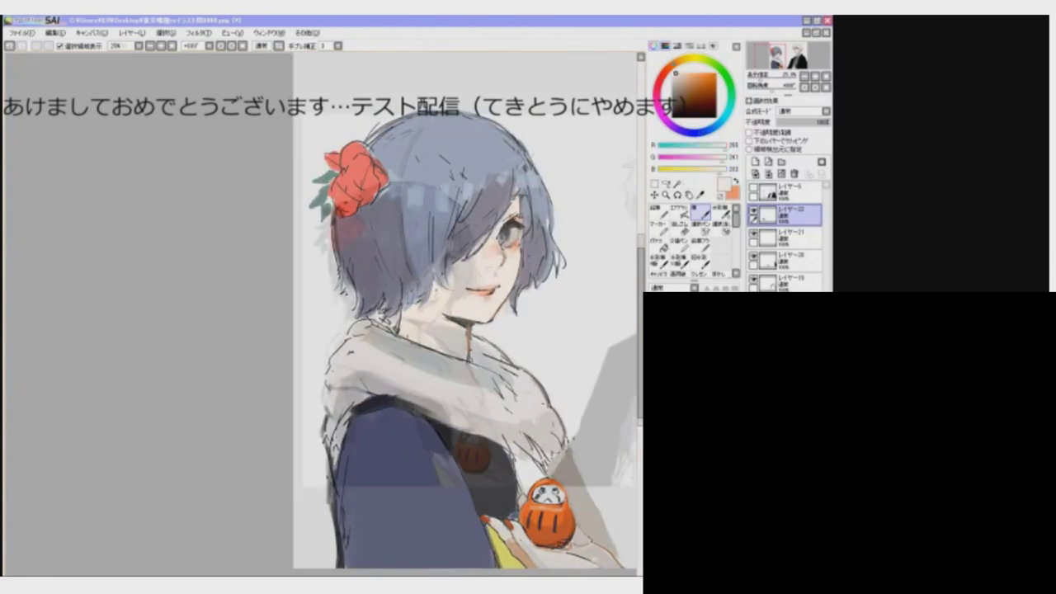
- Brush strand lines through the crown of the woman's hair in grey and dark blue, checking the whole picture mirrored
{"action": "key", "text": "h"}
{"action": "key", "text": "h"}
{"action": "key", "text": "h"}
{"action": "key", "text": "h"}
{"action": "key", "text": "h"}
{"action": "key", "text": "h"}
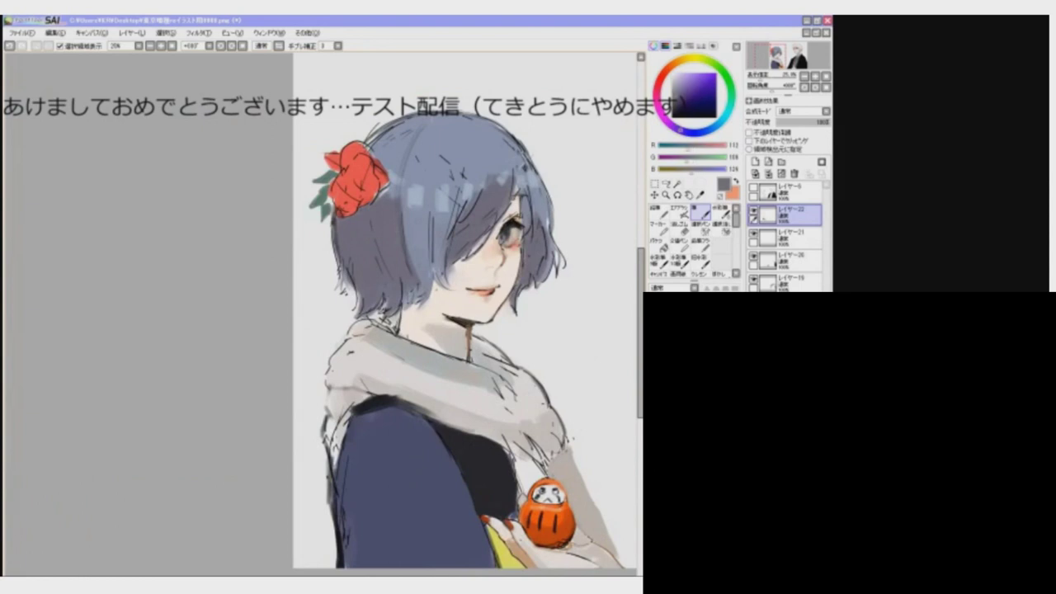
{"action": "key", "text": "h"}
{"action": "key", "text": "h"}
{"action": "key", "text": "h"}
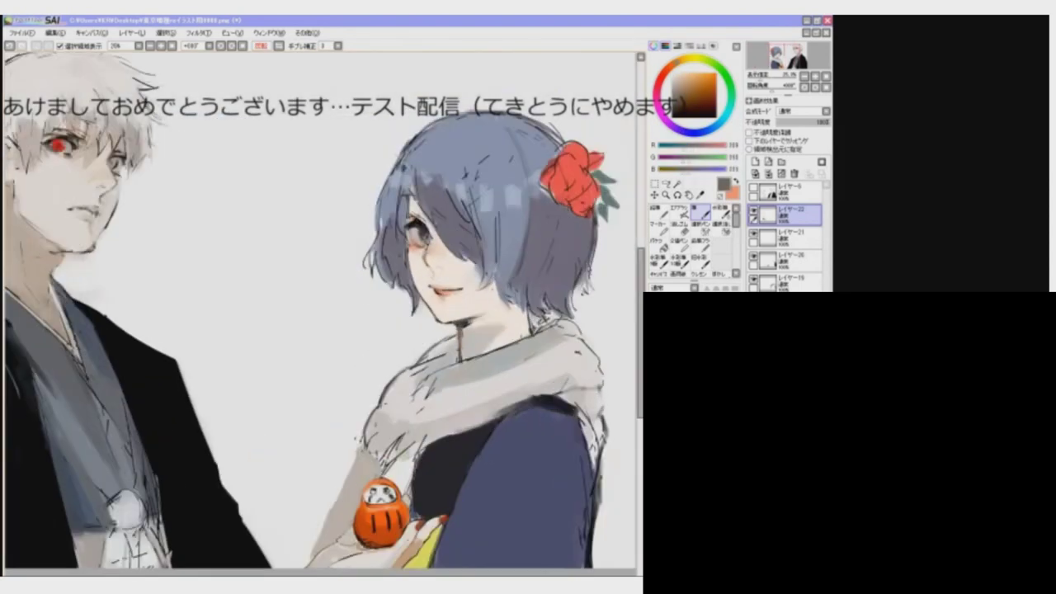
{"action": "key", "text": "ctrl+minus"}
{"action": "key", "text": "h"}
{"action": "key", "text": "h"}
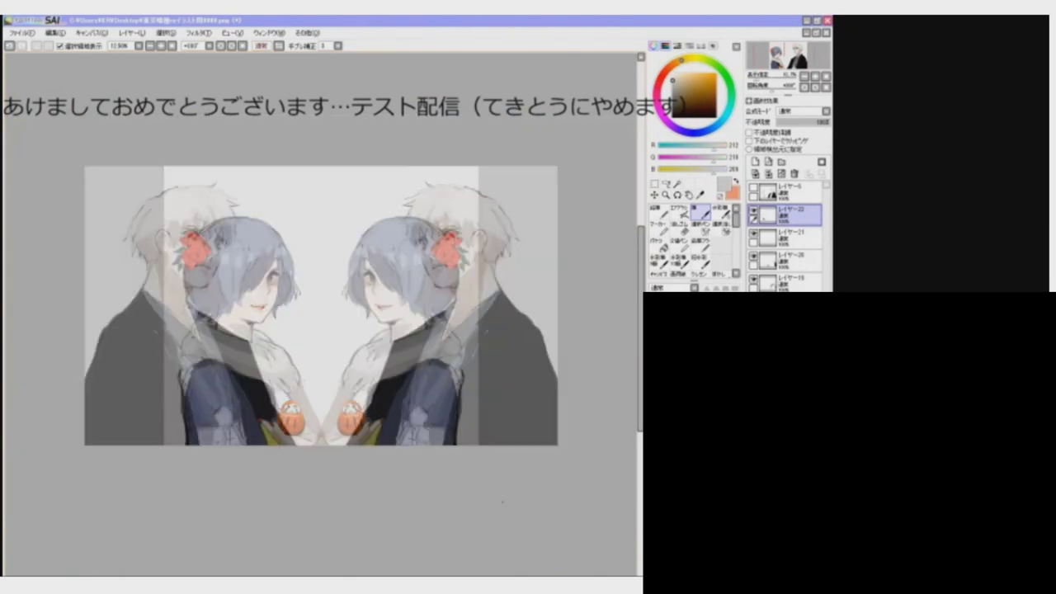
{"action": "key", "text": "ctrl+plus"}
{"action": "key", "text": "h"}
{"action": "key", "text": "h"}
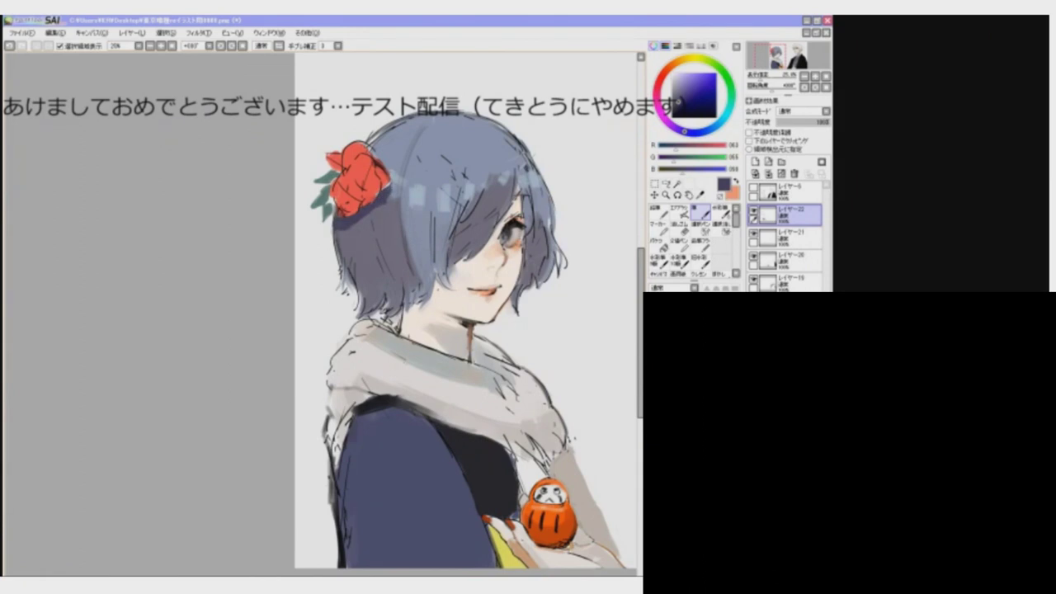
{"action": "scroll", "coordinate": [555, 416], "scroll_direction": "down", "scroll_amount": 1}
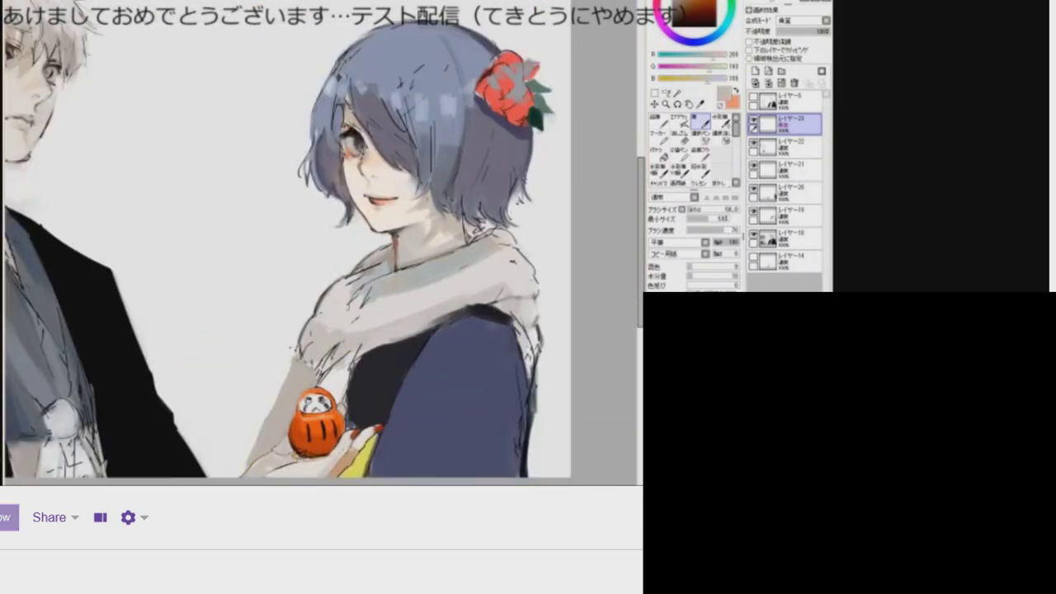
{"action": "left_click", "coordinate": [8, 518]}
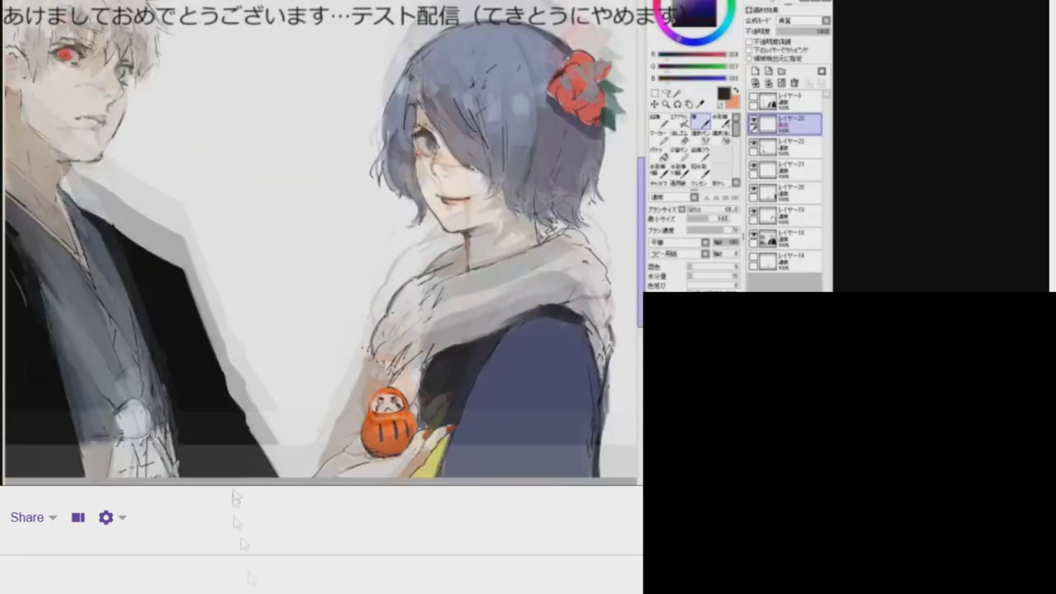
{"action": "mouse_move", "coordinate": [184, 437]}
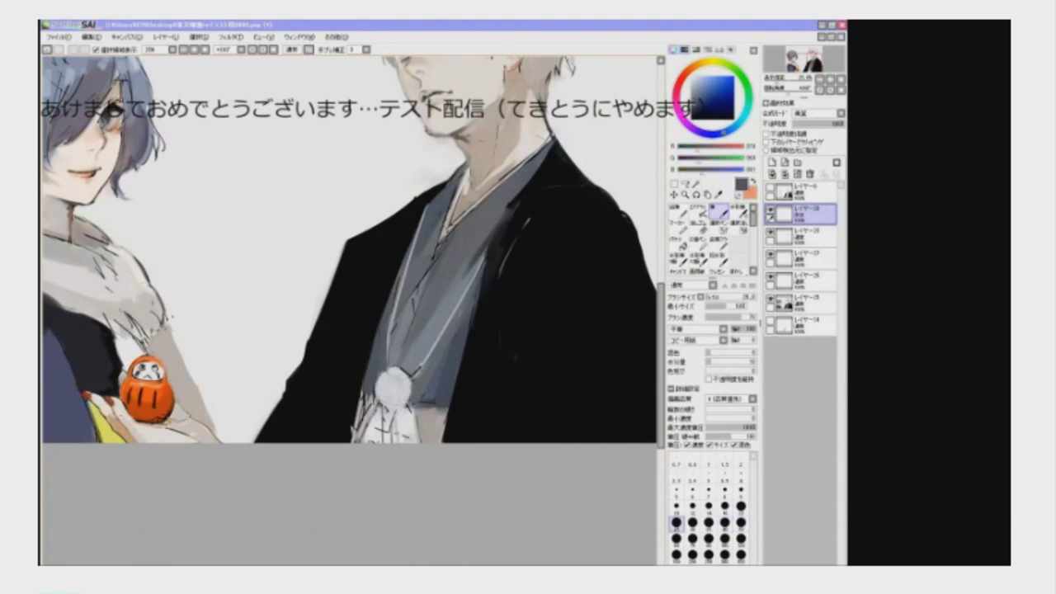
- Shade the pom-pom and tassel of the man's haori cord in dark grey, and merge the layers into the base painting
{"action": "key", "text": "ctrl+plus"}
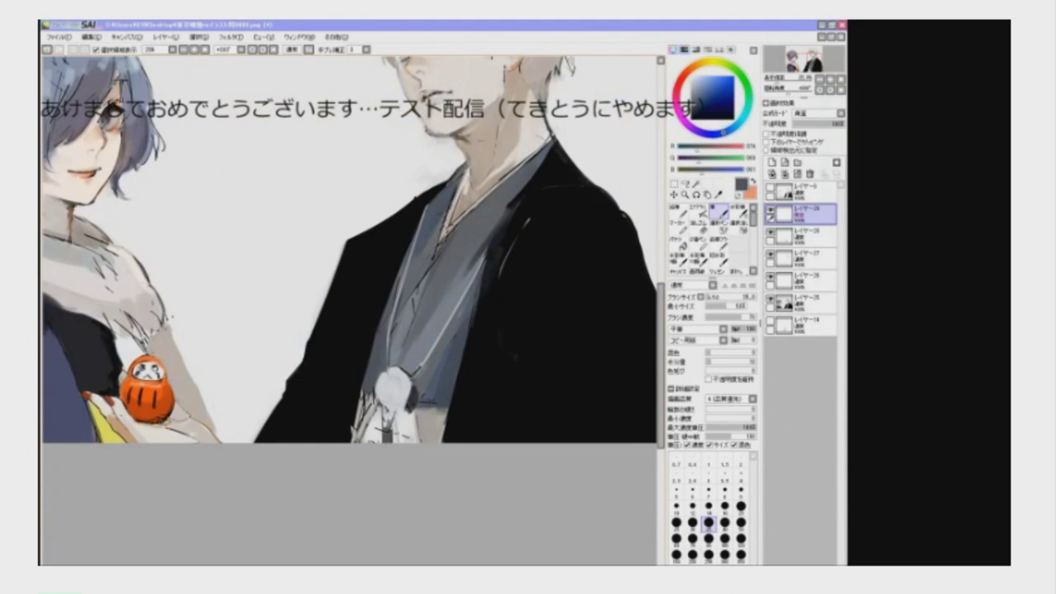
{"action": "key", "text": "ctrl+minus"}
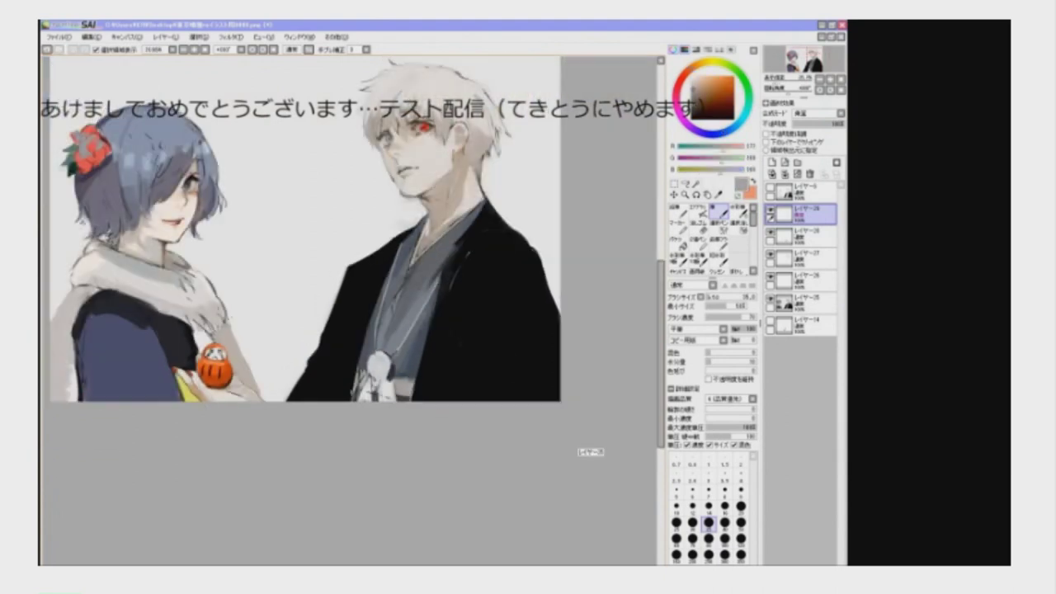
{"action": "key", "text": "ctrl+plus"}
{"action": "key", "text": "ctrl+e"}
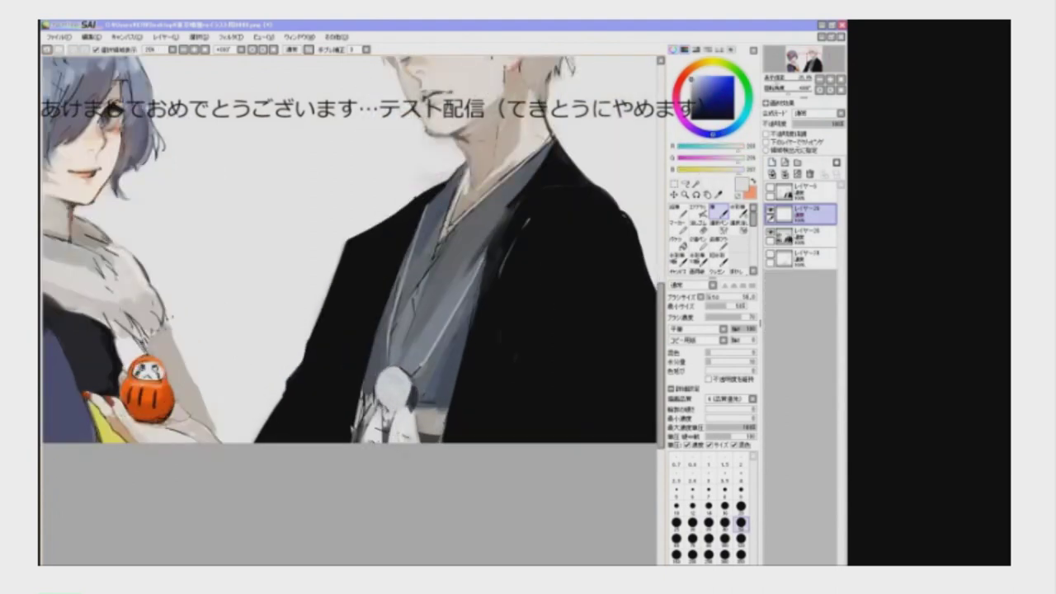
- Repaint the cord tassel below the man's pom-pom in off-white and dark grey on the new layer
{"action": "left_click", "coordinate": [709, 522]}
{"action": "key", "text": "ctrl+minus"}
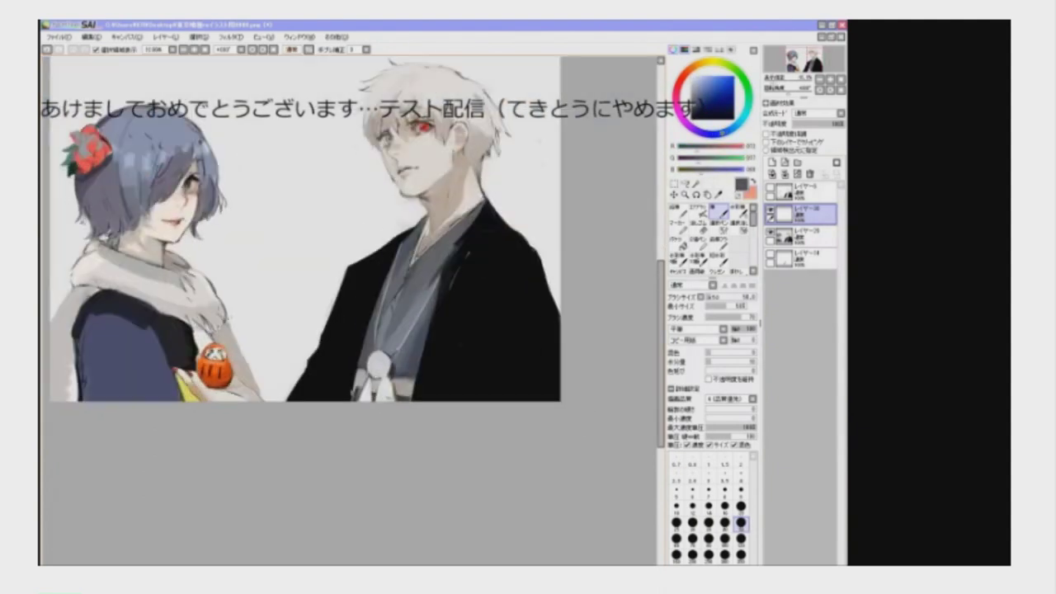
{"action": "key", "text": "ctrl+plus"}
{"action": "key", "text": "ctrl+minus"}
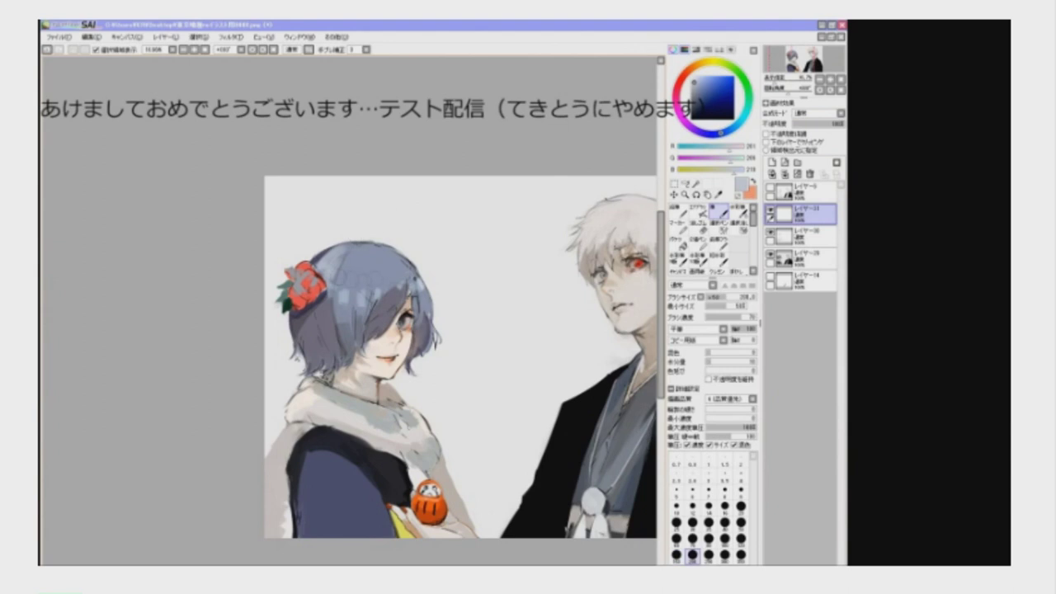
- Lower the opacity of the pale blue-grey highlight layer, compare the picture mirrored, and merge the layers into the base painting
{"action": "key", "text": "h"}
{"action": "key", "text": "h"}
{"action": "key", "text": "h"}
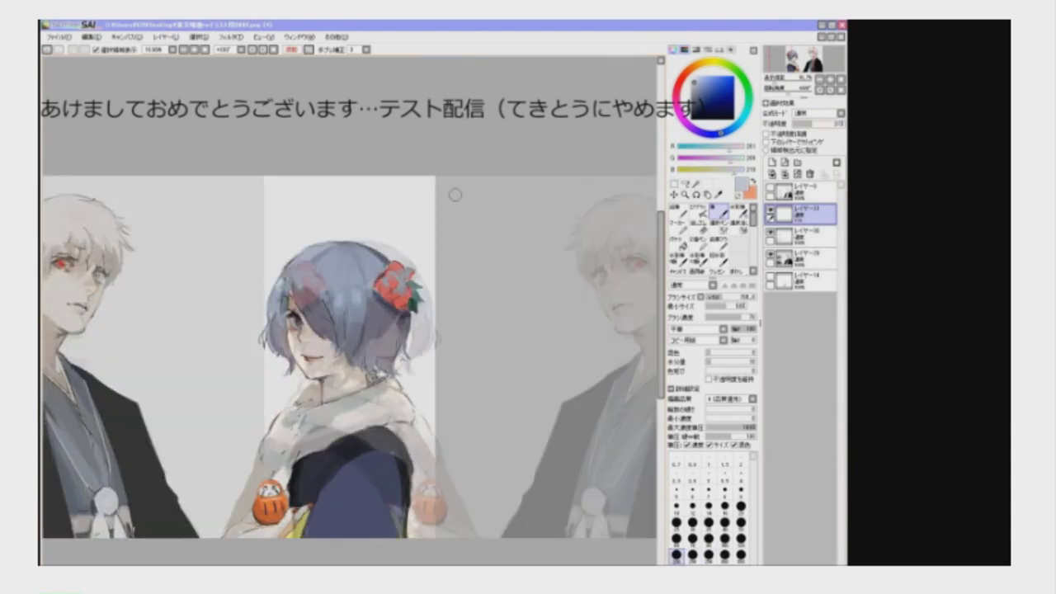
{"action": "key", "text": "h"}
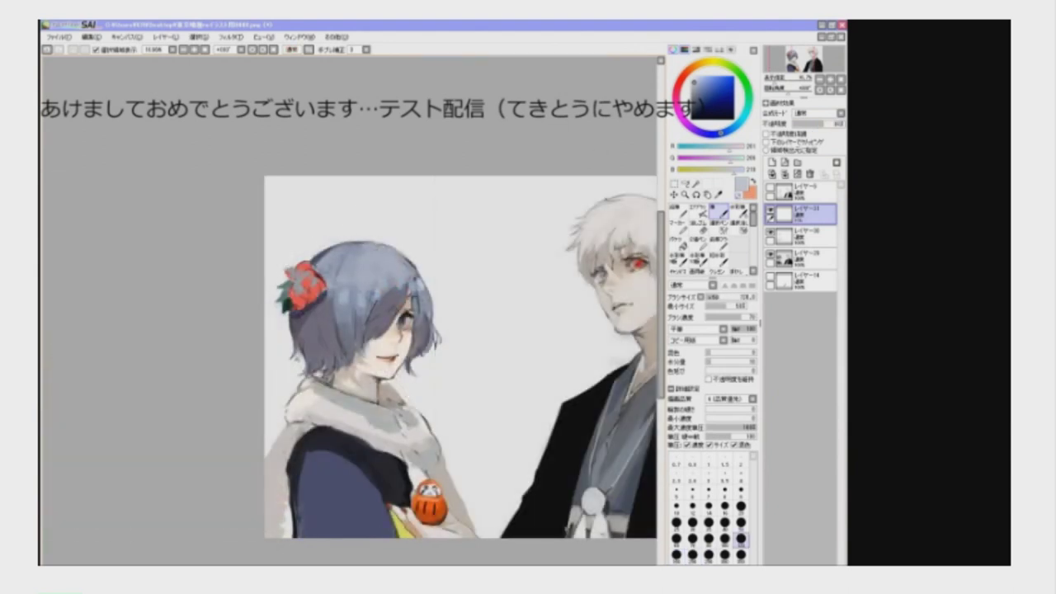
{"action": "key", "text": "h"}
{"action": "key", "text": "h"}
{"action": "key", "text": "h"}
{"action": "key", "text": "h"}
{"action": "key", "text": "h"}
{"action": "key", "text": "h"}
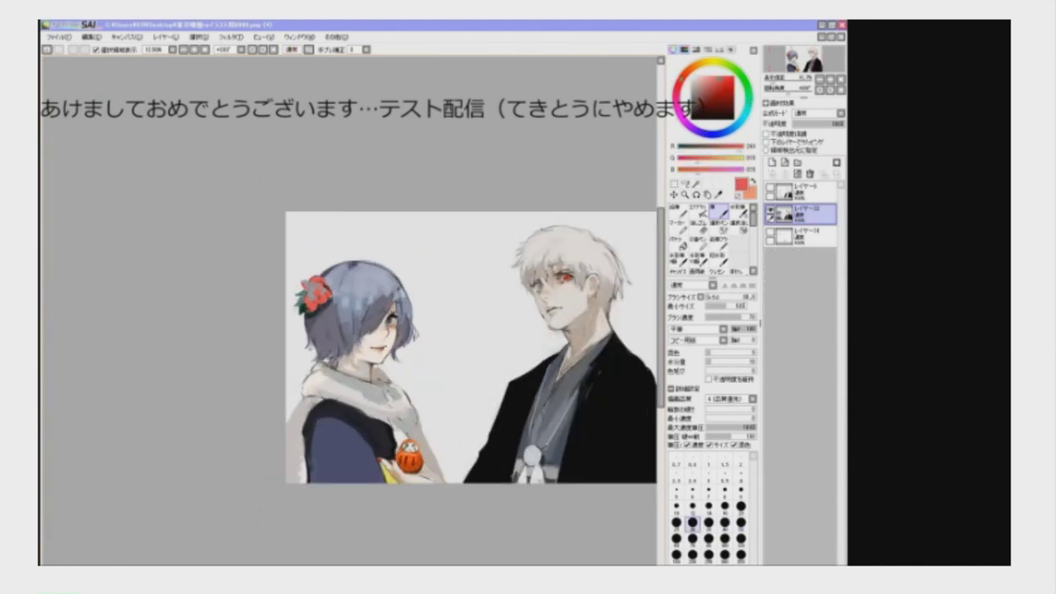
- Add a new layer and darken the parting at the crown of the woman's hair
{"action": "key", "text": "ctrl+plus"}
{"action": "key", "text": "bracketleft"}
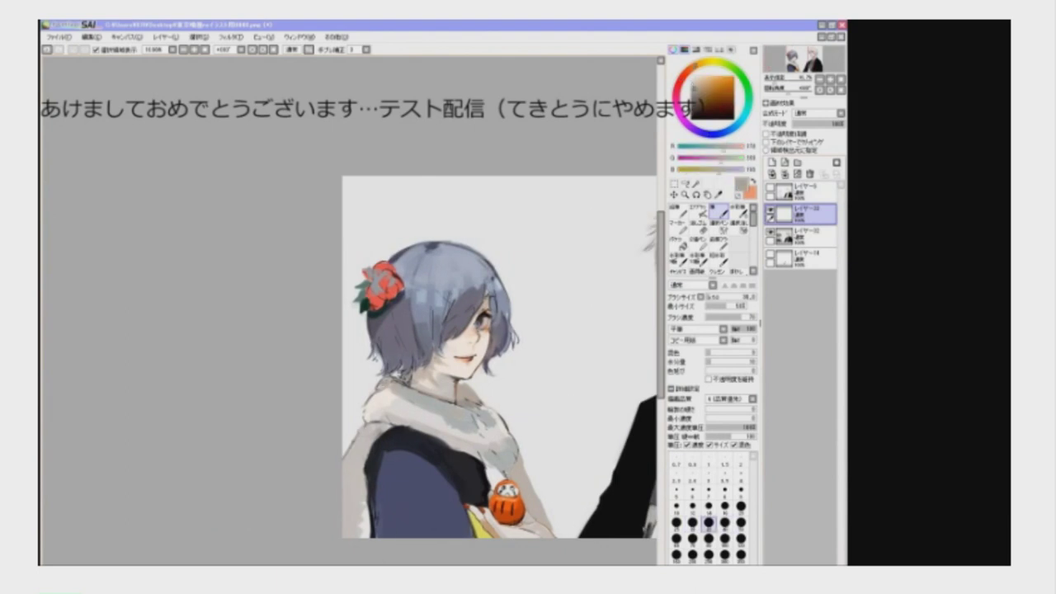
{"action": "key", "text": "h"}
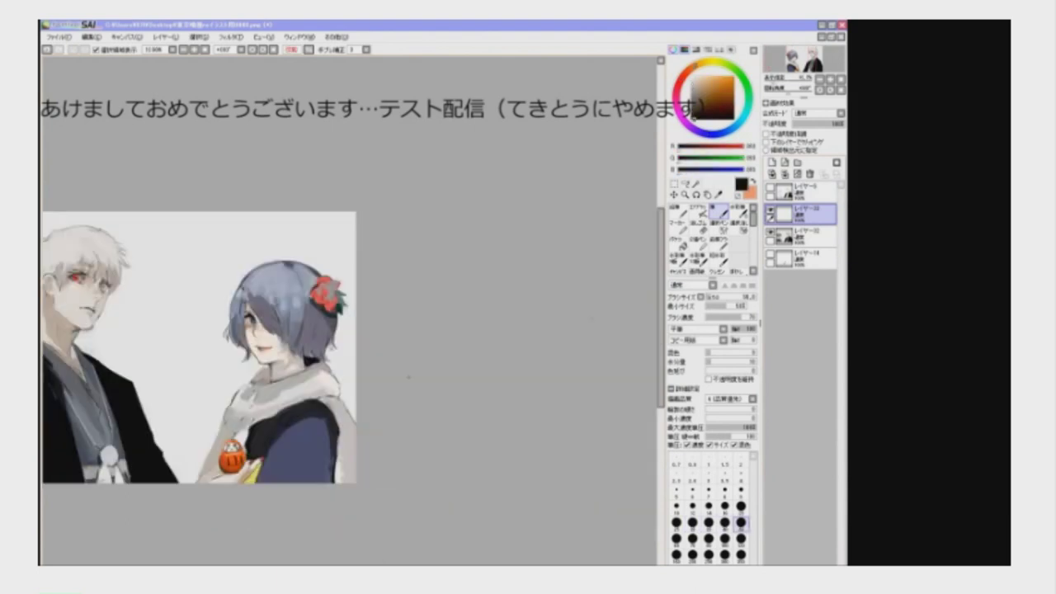
{"action": "key", "text": "h"}
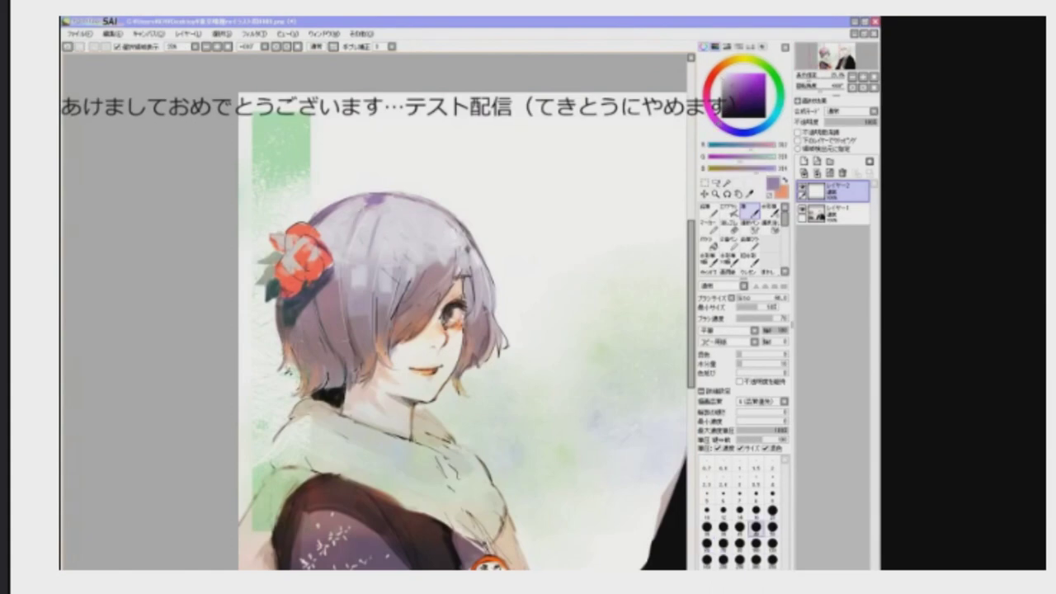
- Retouch around the woman's hair flower with pale green on the background and dark grey-blue on the shadowed parts
{"action": "scroll", "coordinate": [463, 331], "scroll_direction": "left", "scroll_amount": 3}
{"action": "key", "text": "bracketright"}
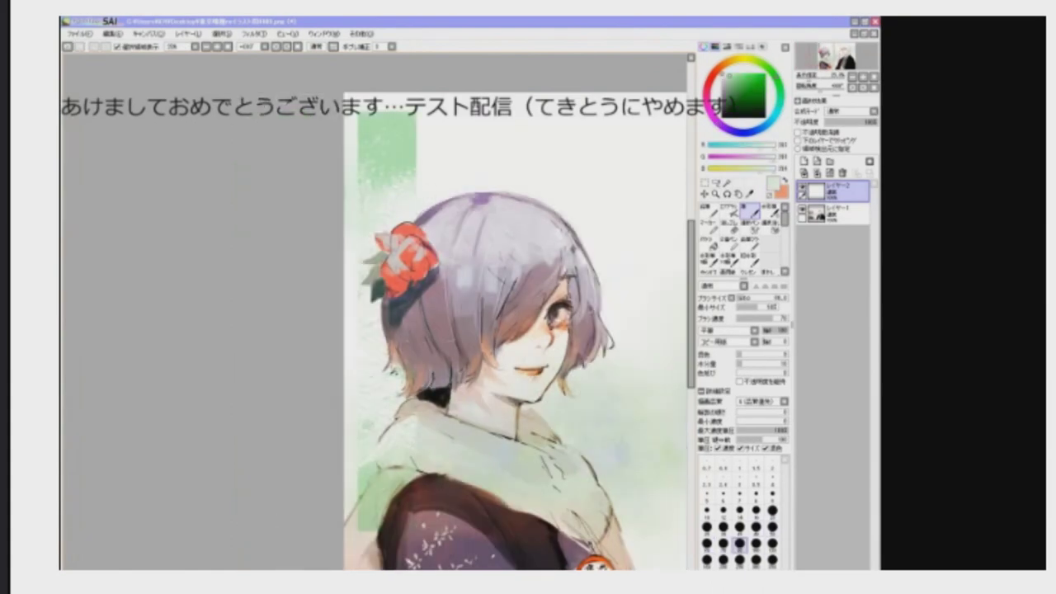
{"action": "key", "text": "bracketleft"}
{"action": "key", "text": "bracketleft"}
{"action": "key", "text": "bracketleft"}
{"action": "key", "text": "bracketleft"}
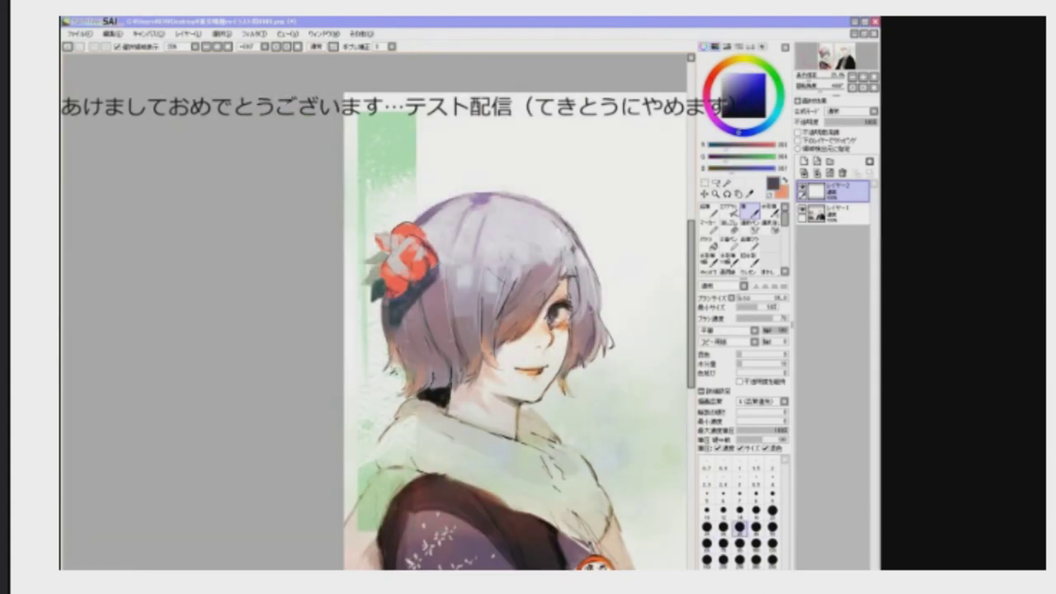
- Refine the woman's hair ornament with pale pink on the petals and dark teal on the leaves
{"action": "key", "text": "bracketright"}
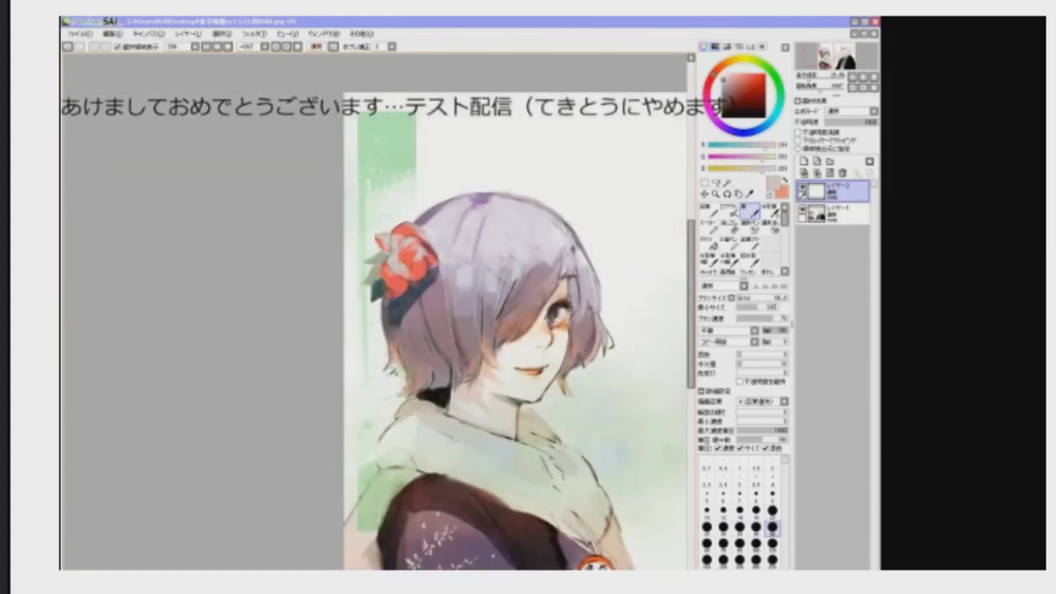
{"action": "left_click", "coordinate": [415, 238], "text": "alt"}
{"action": "key", "text": "bracketleft"}
{"action": "key", "text": "bracketleft"}
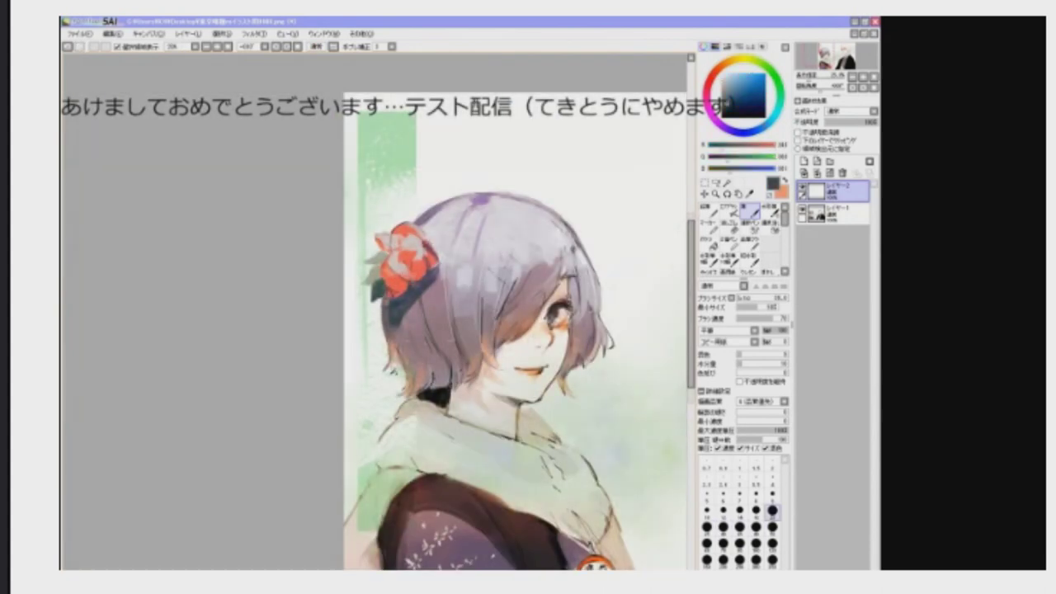
{"action": "key", "text": "bracketright"}
{"action": "key", "text": "bracketright"}
{"action": "key", "text": "bracketright"}
{"action": "key", "text": "bracketright"}
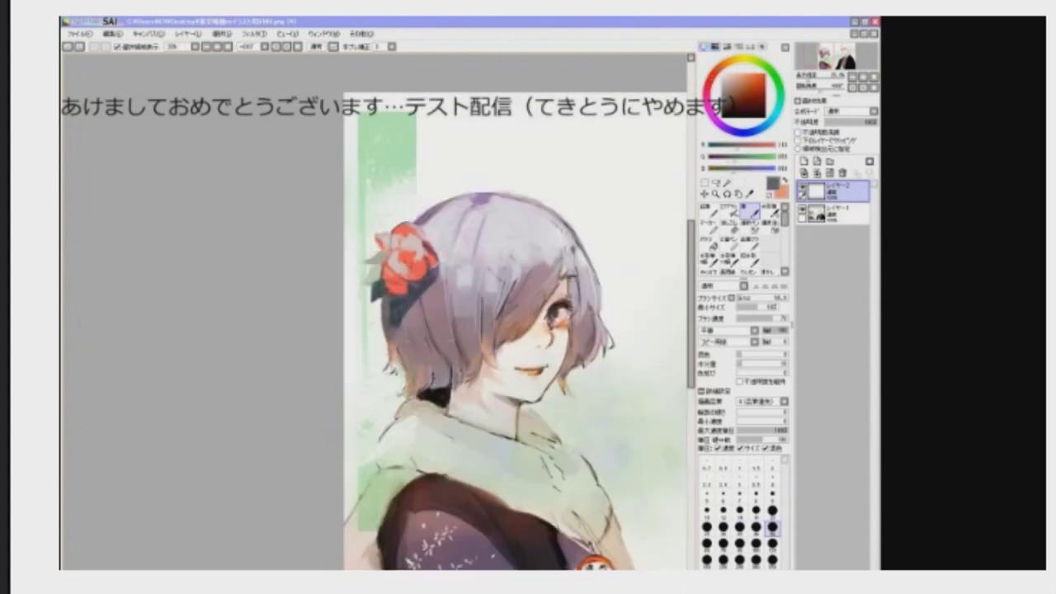
- Clean up the edges beside the woman's hair ornament in pale green, comparing the picture mirrored
{"action": "key", "text": "h"}
{"action": "key", "text": "bracketleft"}
{"action": "key", "text": "bracketleft"}
{"action": "key", "text": "bracketleft"}
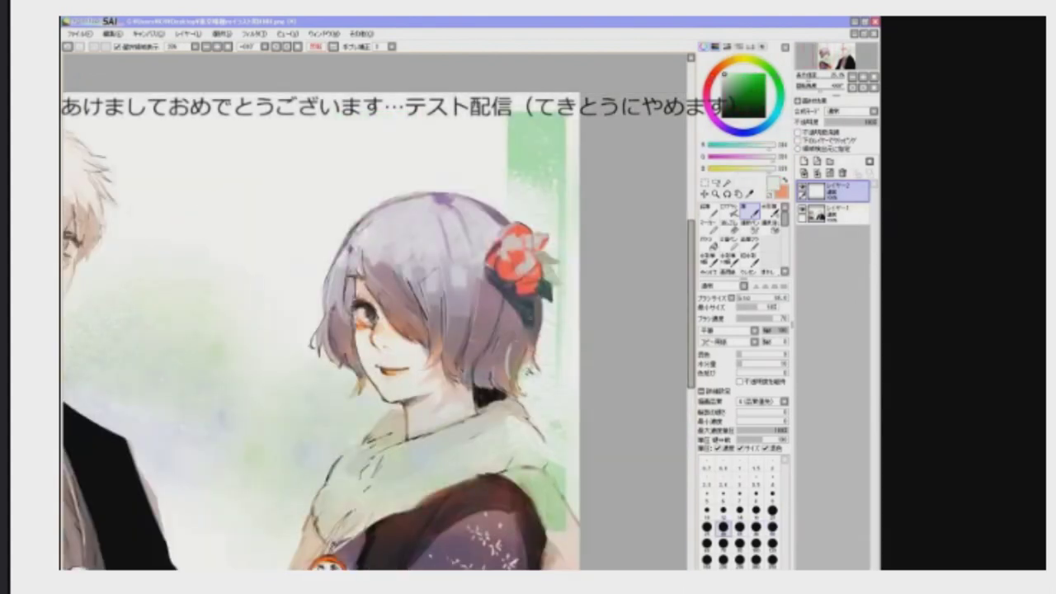
{"action": "key", "text": "h"}
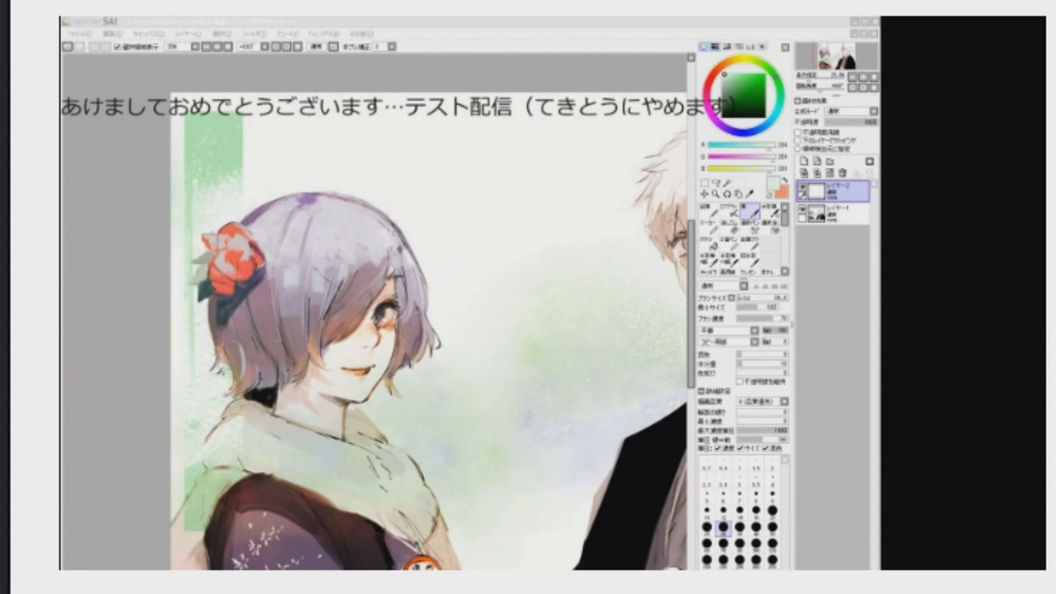
{"action": "key", "text": "h"}
{"action": "key", "text": "h"}
- Shade the woman's hair with muted purple and pale lavender strokes, comparing the picture mirrored
{"action": "key", "text": "bracketleft"}
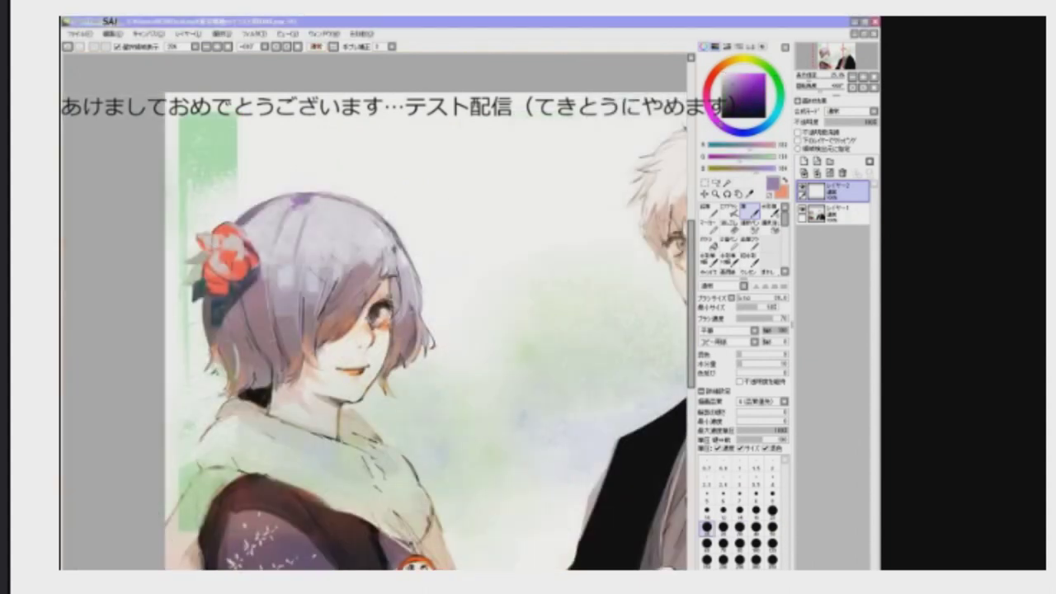
{"action": "key", "text": "h"}
{"action": "key", "text": "h"}
{"action": "key", "text": "h"}
{"action": "key", "text": "h"}
{"action": "key", "text": "bracketleft"}
{"action": "key", "text": "bracketleft"}
{"action": "key", "text": "h"}
{"action": "key", "text": "h"}
{"action": "key", "text": "bracketright"}
{"action": "key", "text": "bracketright"}
{"action": "key", "text": "bracketright"}
{"action": "key", "text": "bracketright"}
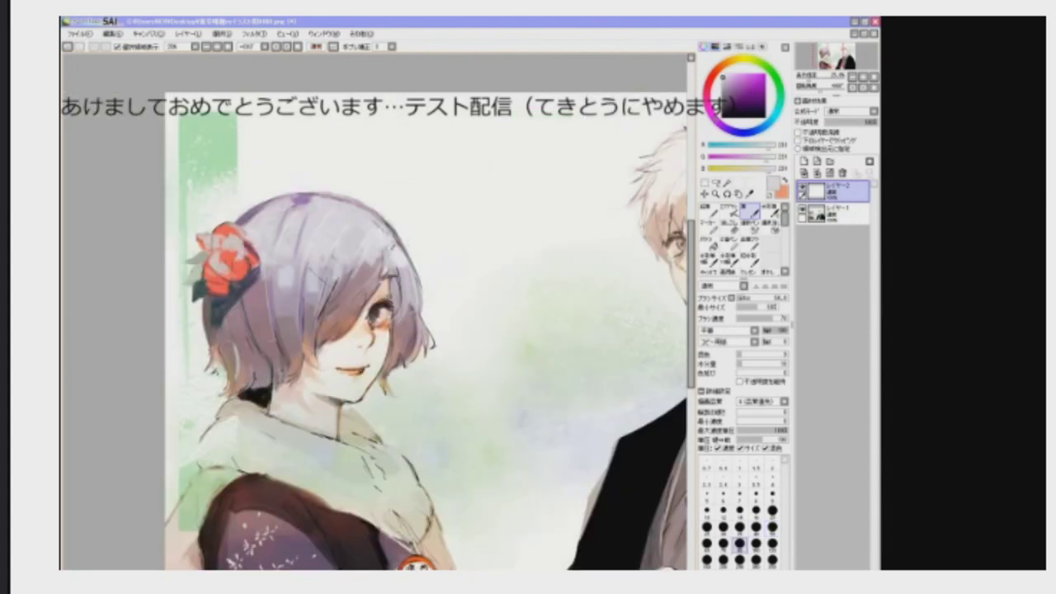
{"action": "key", "text": "h"}
{"action": "key", "text": "h"}
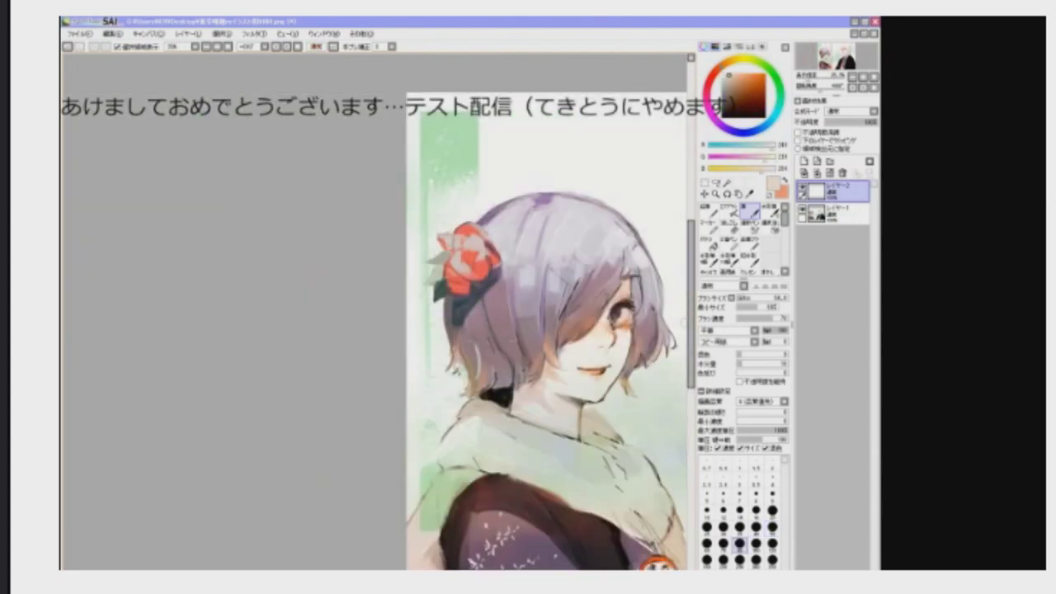
- Touch up the woman's skin and hair ends in pale beige, pinkish grey and orange
{"action": "scroll", "coordinate": [547, 312], "scroll_direction": "down", "scroll_amount": 2}
{"action": "key", "text": "bracketleft"}
{"action": "key", "text": "h"}
{"action": "key", "text": "h"}
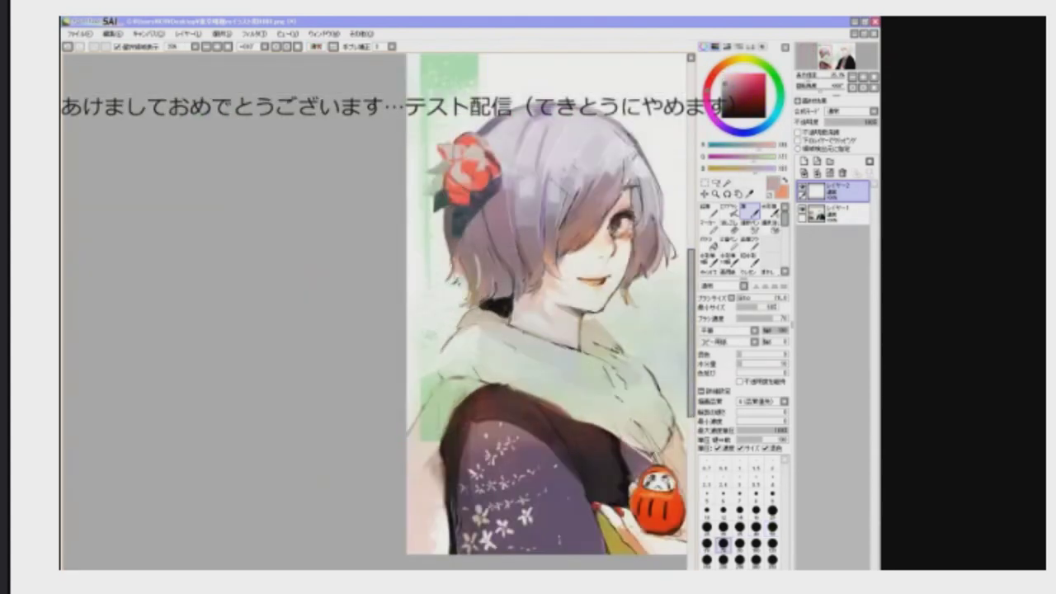
{"action": "key", "text": "bracketleft"}
{"action": "key", "text": "bracketleft"}
{"action": "key", "text": "bracketleft"}
{"action": "key", "text": "h"}
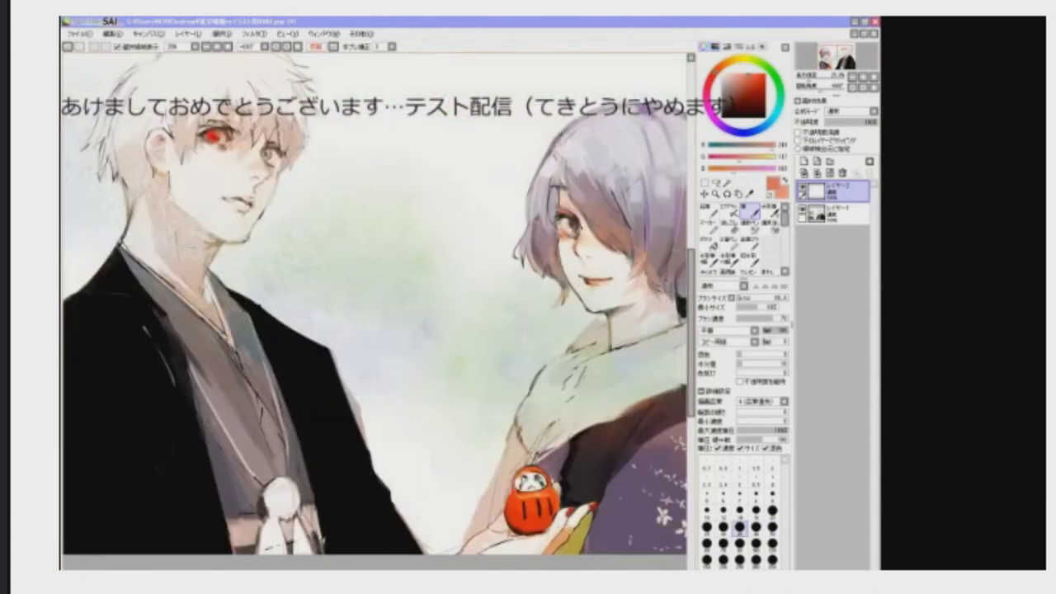
- Refine details on the woman in grey-brown and off-white, comparing the picture normally and mirrored
{"action": "scroll", "coordinate": [375, 304], "scroll_direction": "up", "scroll_amount": 2}
{"action": "key", "text": "h"}
{"action": "key", "text": "h"}
{"action": "key", "text": "h"}
{"action": "key", "text": "h"}
{"action": "scroll", "coordinate": [375, 304], "scroll_direction": "left", "scroll_amount": 5}
{"action": "key", "text": "h"}
{"action": "key", "text": "h"}
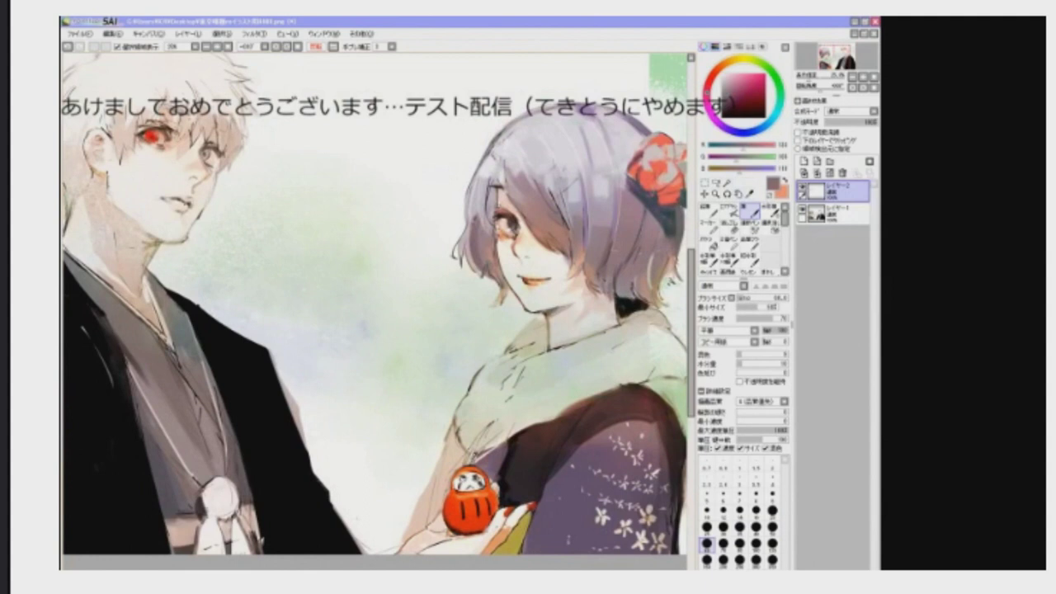
{"action": "key", "text": "h"}
{"action": "key", "text": "h"}
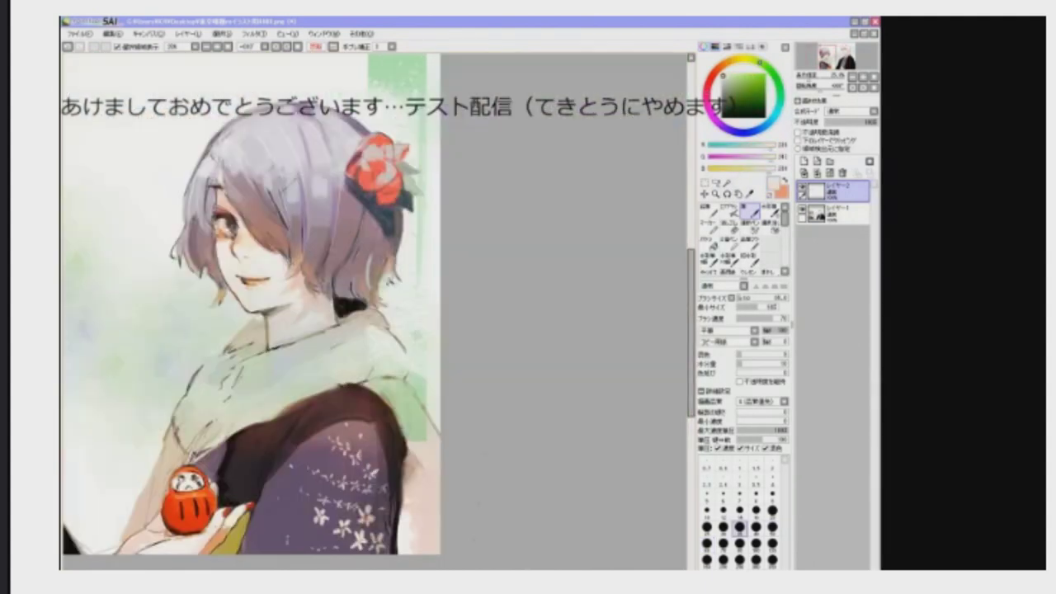
- Touch up light areas of the picture in near-white and pale grey, checking the whole composition mirrored
{"action": "scroll", "coordinate": [374, 305], "scroll_direction": "left", "scroll_amount": 5}
{"action": "scroll", "coordinate": [375, 305], "scroll_direction": "up", "scroll_amount": 2}
{"action": "scroll", "coordinate": [375, 305], "scroll_direction": "down", "scroll_amount": 2}
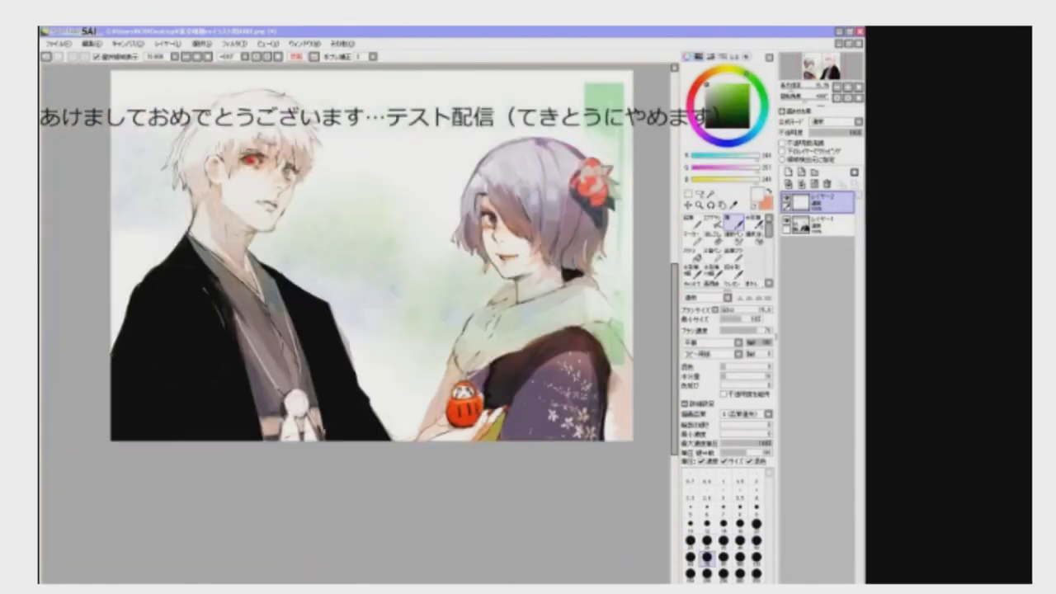
{"action": "key", "text": "h"}
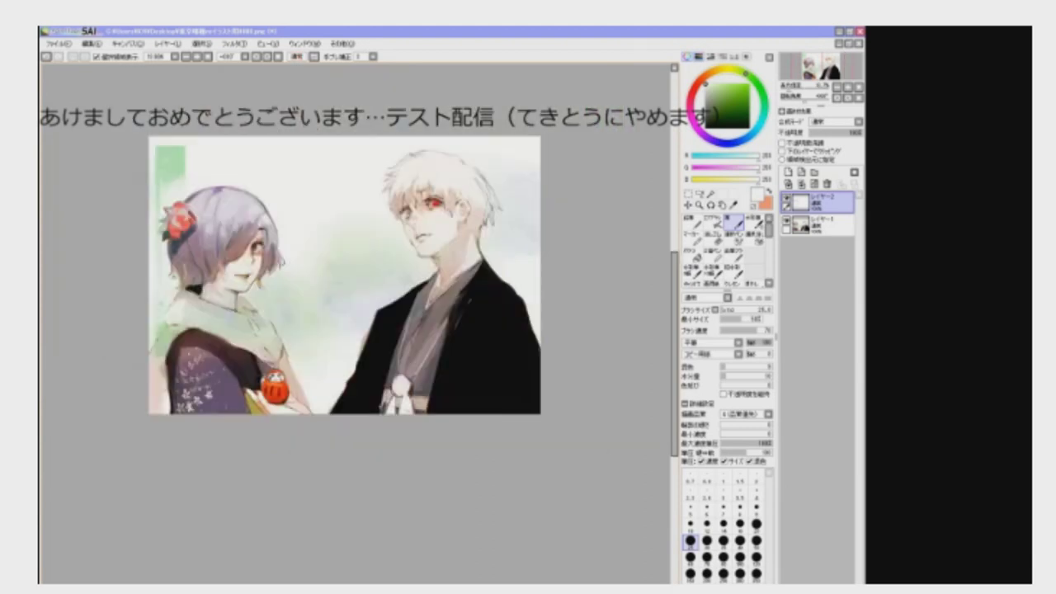
{"action": "scroll", "coordinate": [374, 305], "scroll_direction": "up", "scroll_amount": 3}
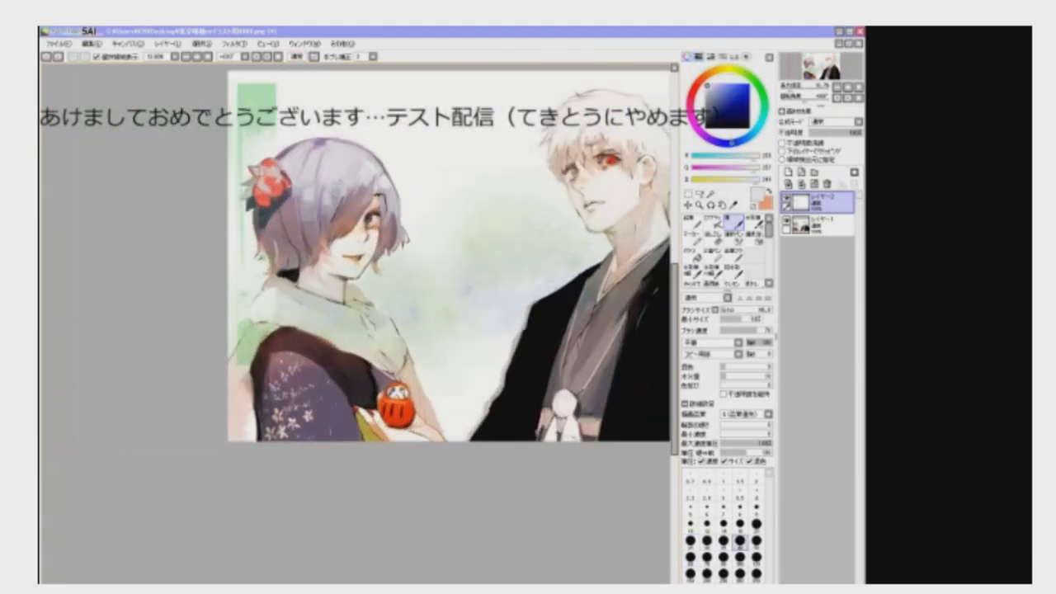
{"action": "key", "text": "h"}
{"action": "scroll", "coordinate": [347, 272], "scroll_direction": "down", "scroll_amount": 2}
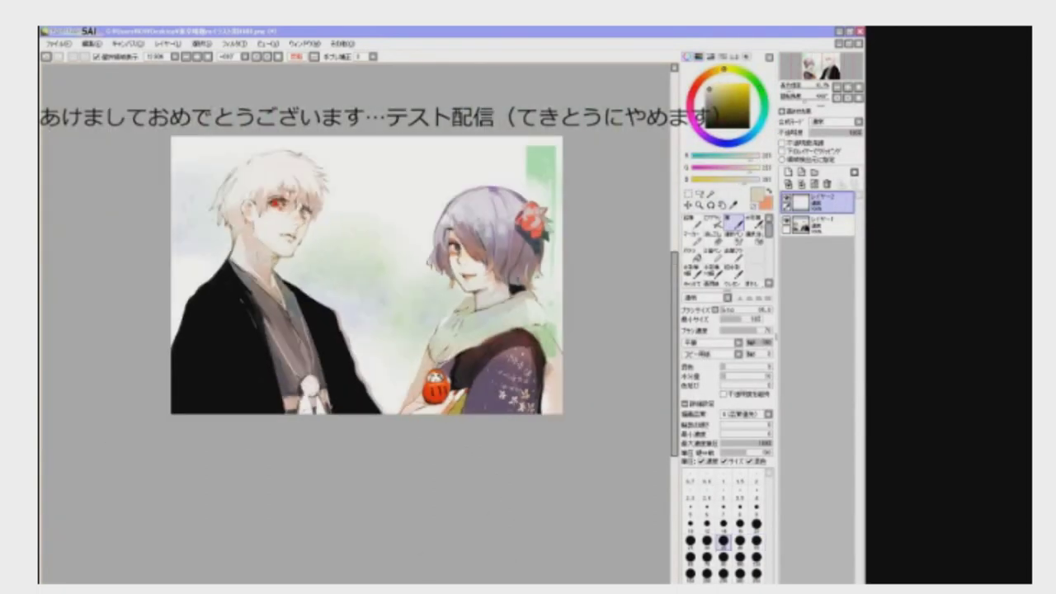
- Rework the woman's fur collar in khaki and pale cream, and touch up warm details in orange and dark brown
{"action": "left_click", "coordinate": [756, 541]}
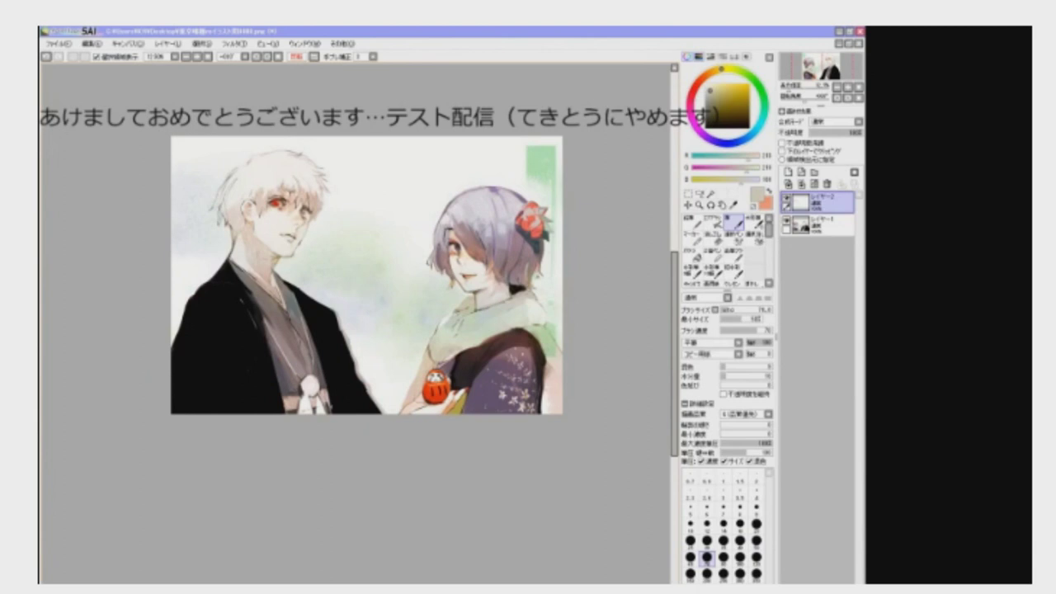
{"action": "left_click", "coordinate": [724, 557]}
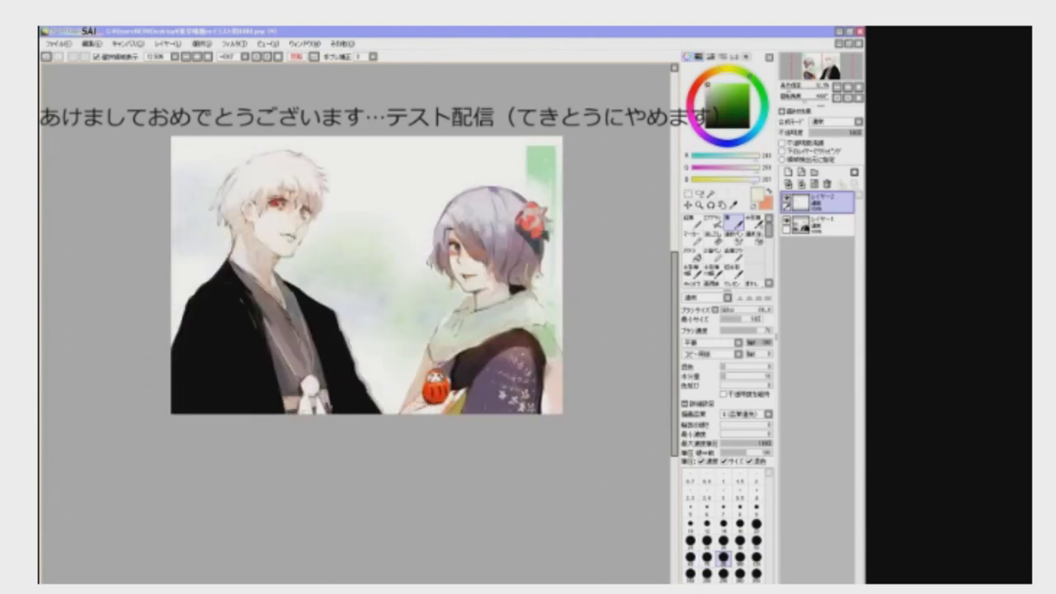
{"action": "scroll", "coordinate": [370, 256], "scroll_direction": "up", "scroll_amount": 2}
{"action": "left_click", "coordinate": [740, 540]}
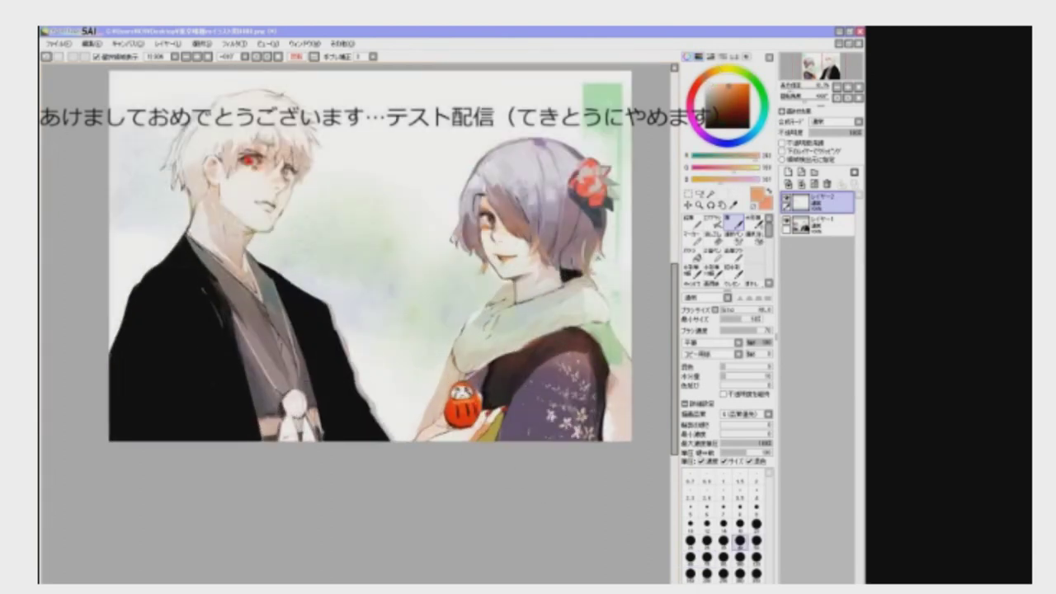
{"action": "key", "text": "alt+Tab"}
{"action": "key", "text": "x"}
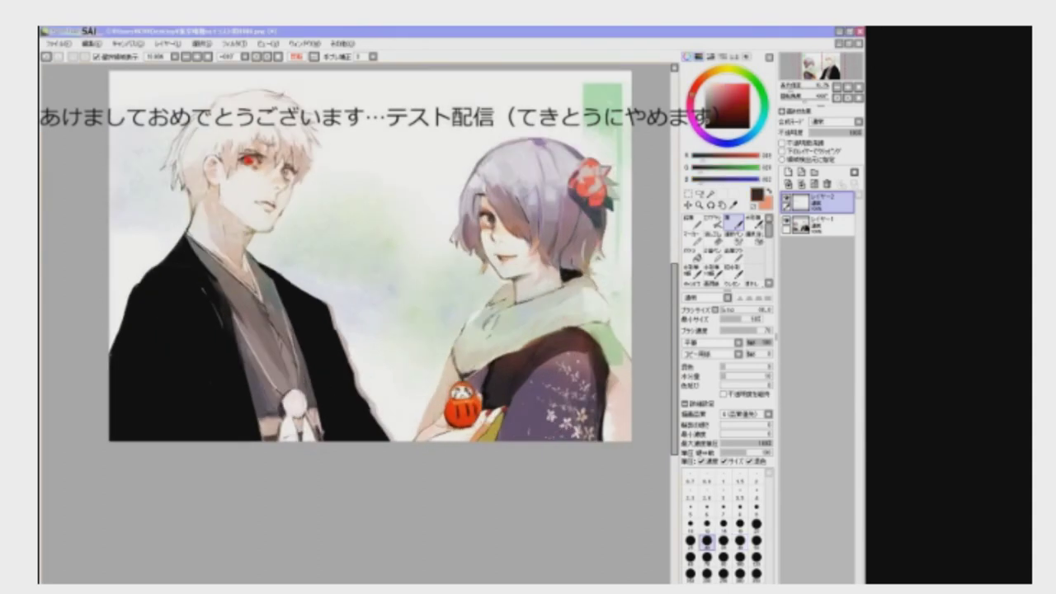
- Touch up the woman in purple, near-white and light khaki, checking the whole picture unmirrored
{"action": "key", "text": "h"}
{"action": "scroll", "coordinate": [355, 256], "scroll_direction": "up", "scroll_amount": 1}
{"action": "scroll", "coordinate": [521, 275], "scroll_direction": "down", "scroll_amount": 1}
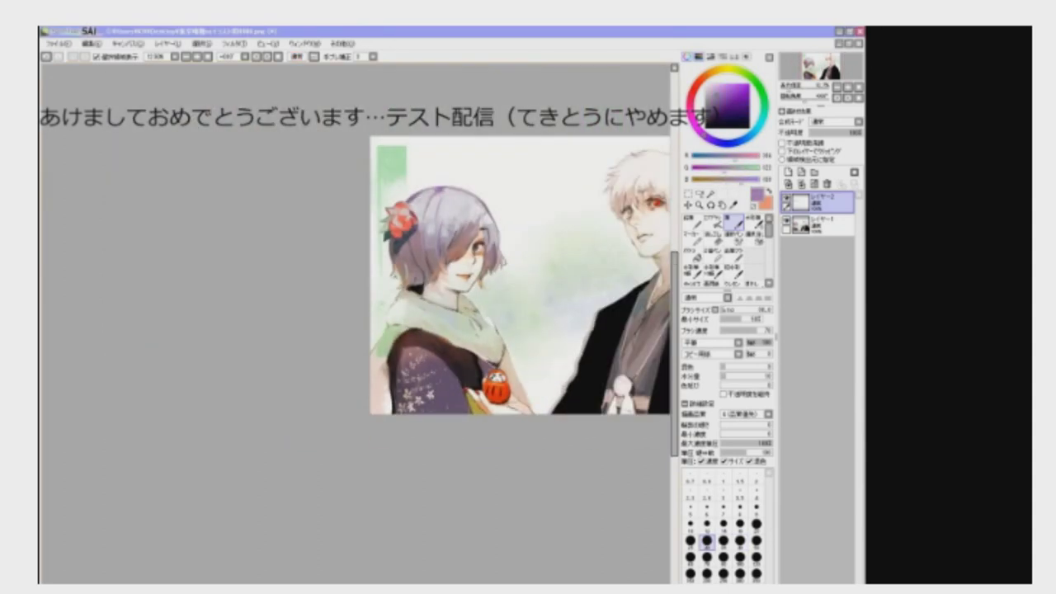
{"action": "scroll", "coordinate": [521, 256], "scroll_direction": "up", "scroll_amount": 1}
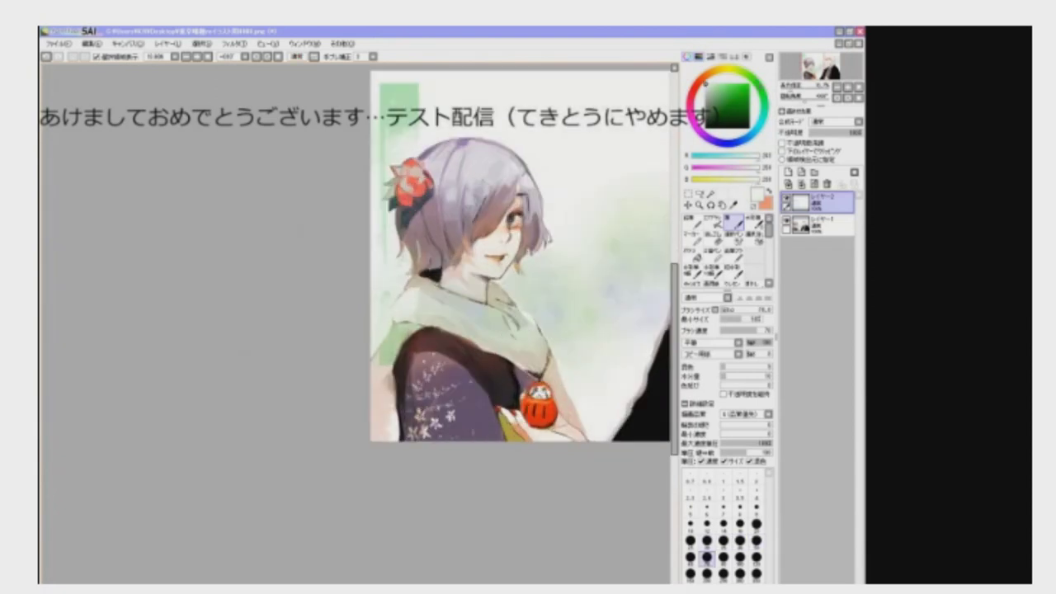
{"action": "key", "text": "bracketleft"}
{"action": "key", "text": "bracketleft"}
{"action": "scroll", "coordinate": [520, 255], "scroll_direction": "down", "scroll_amount": 1}
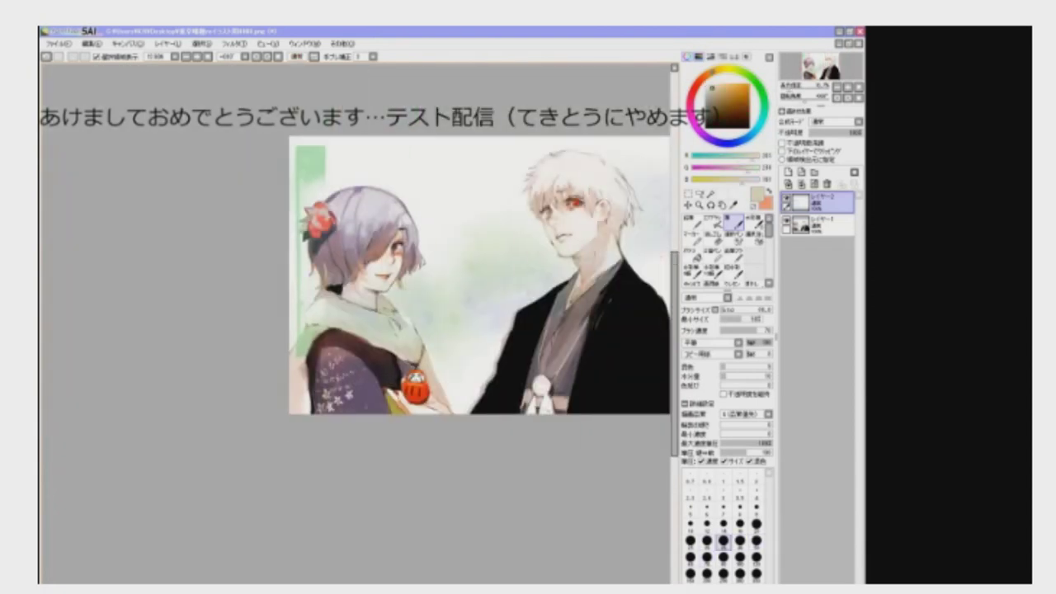
- Make small off-white corrections with varied brush sizes while viewing both figures together
{"action": "left_click_drag", "start_coordinate": [479, 272], "coordinate": [410, 272]}
{"action": "scroll", "coordinate": [371, 256], "scroll_direction": "up", "scroll_amount": 1}
{"action": "key", "text": "bracketright"}
{"action": "key", "text": "bracketleft"}
{"action": "key", "text": "bracketright"}
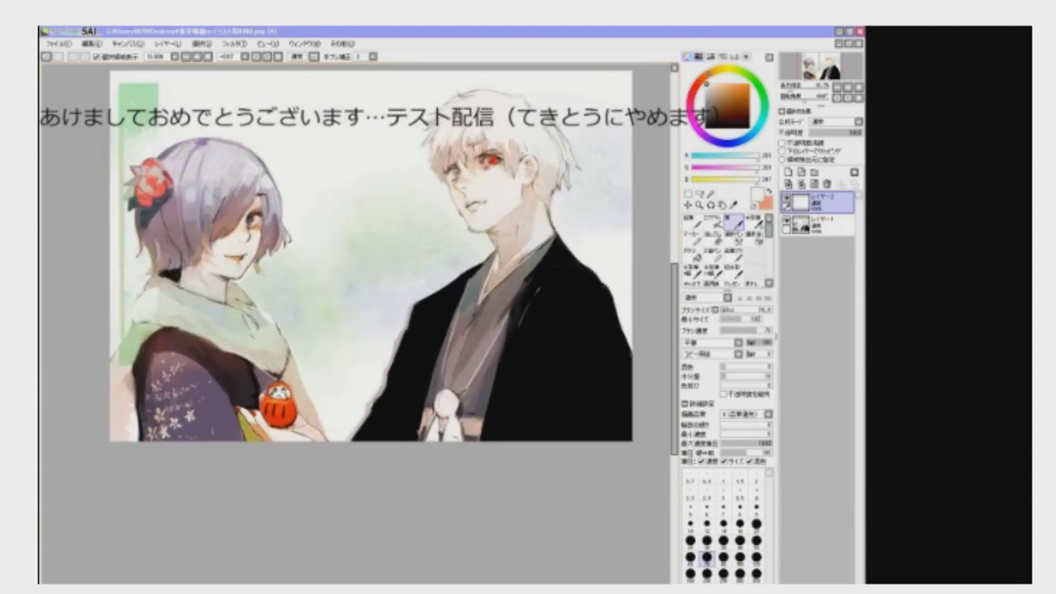
{"action": "key", "text": "bracketright"}
{"action": "key", "text": "bracketright"}
{"action": "key", "text": "bracketright"}
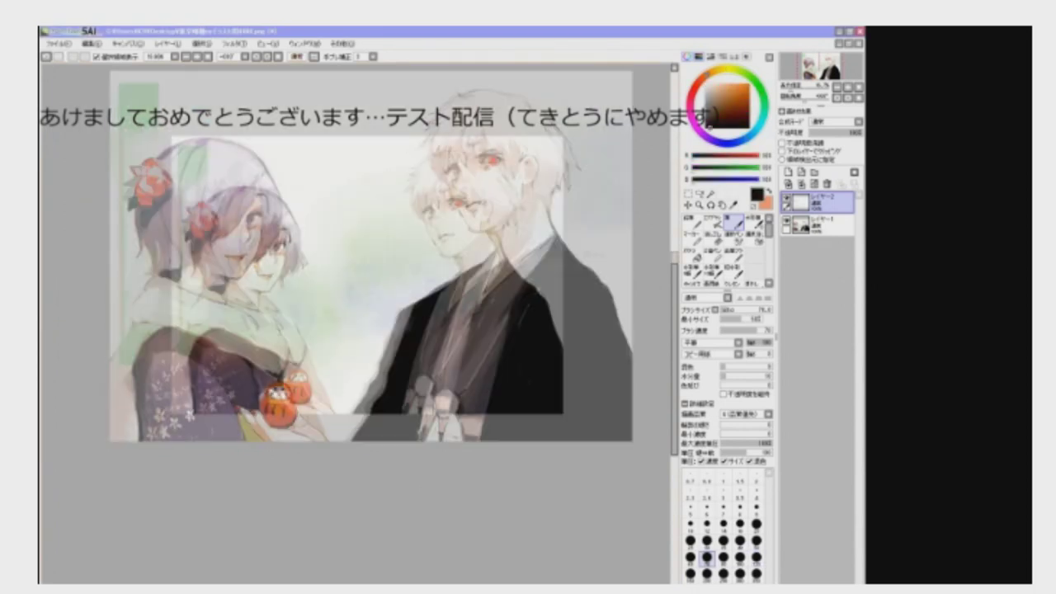
- Refine the man's hair and face with off-white and dark brown strokes
{"action": "key", "text": "ctrl+plus"}
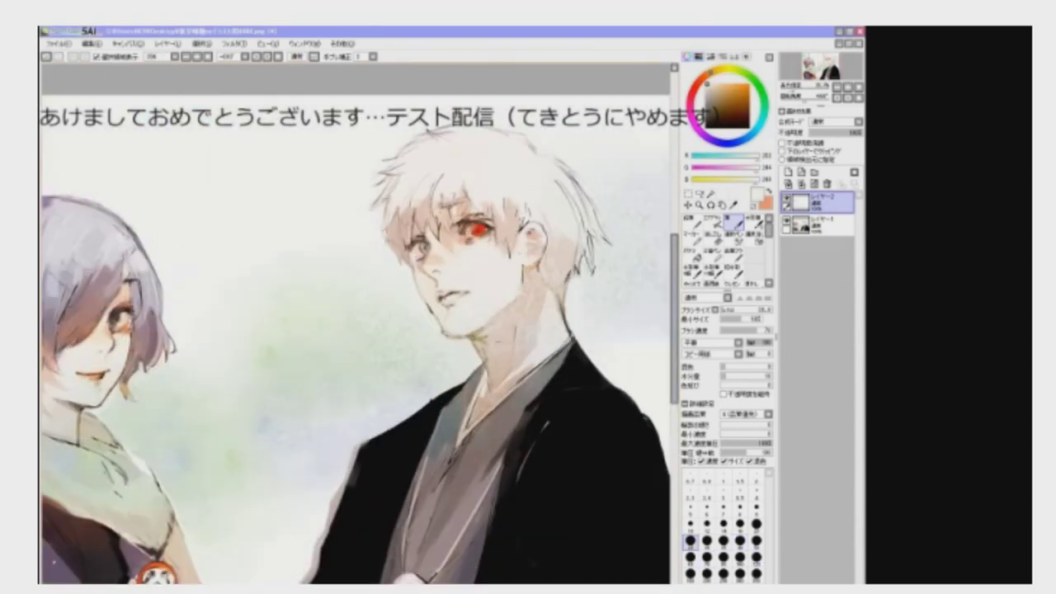
{"action": "key", "text": "h"}
{"action": "key", "text": "ctrl+plus"}
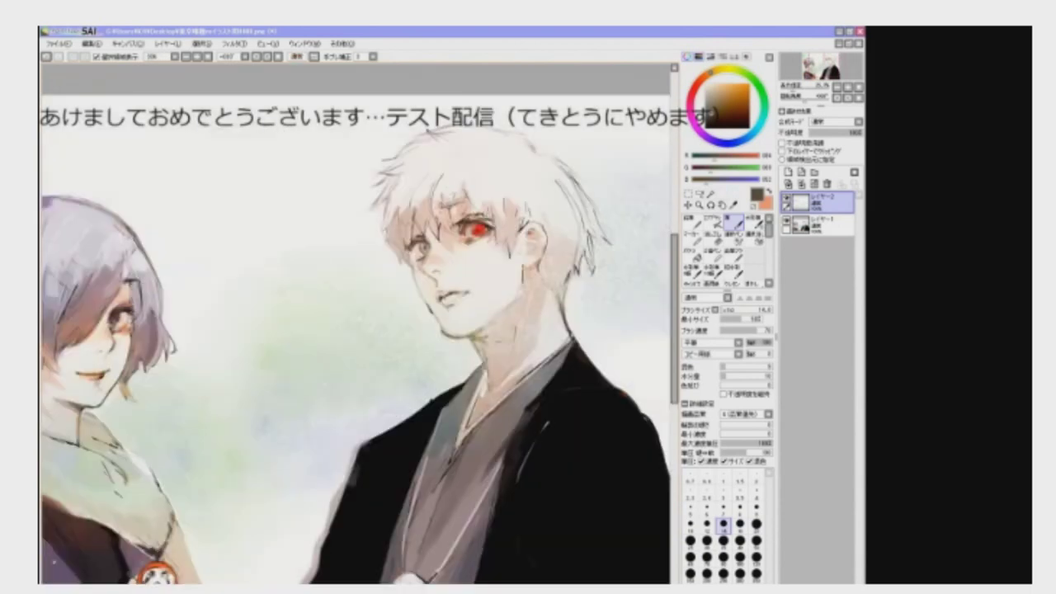
{"action": "key", "text": "x"}
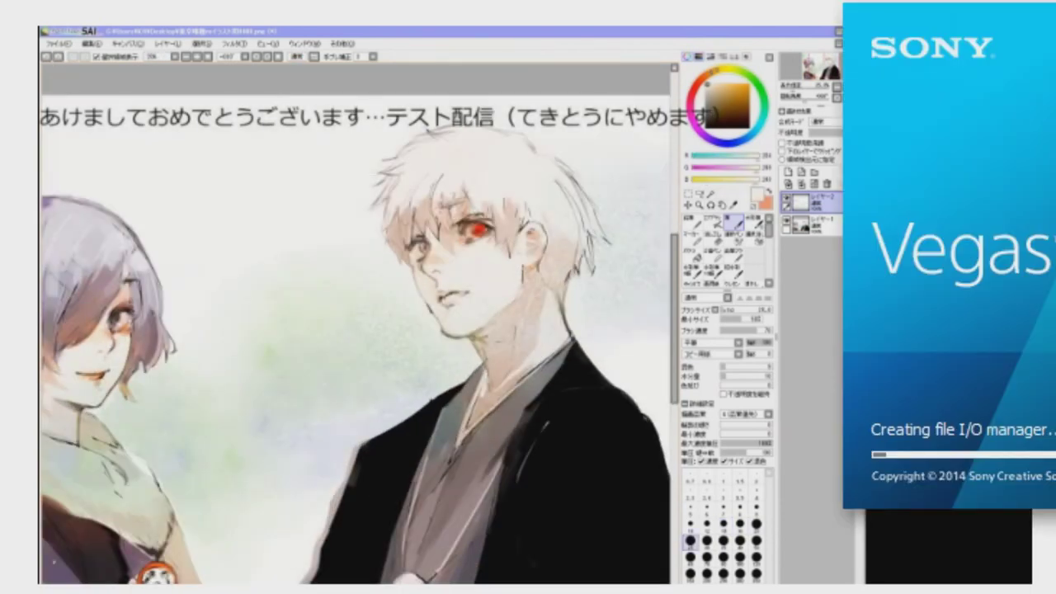
{"action": "left_click", "coordinate": [691, 540]}
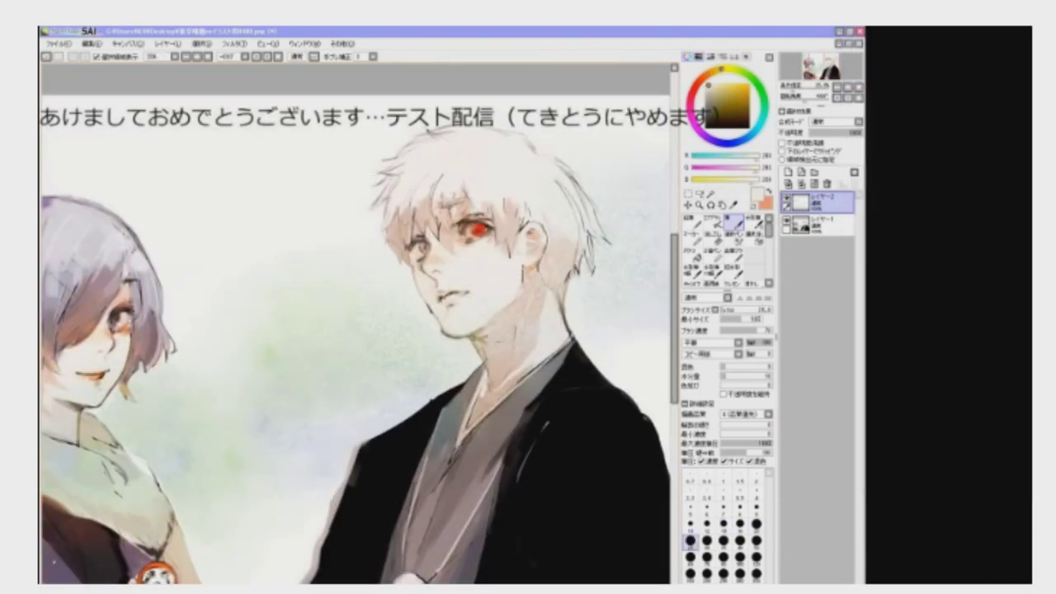
- Add brown, off-white and black touches to the man's face and hair, and compare the picture mirrored
{"action": "key", "text": "x"}
{"action": "key", "text": "h"}
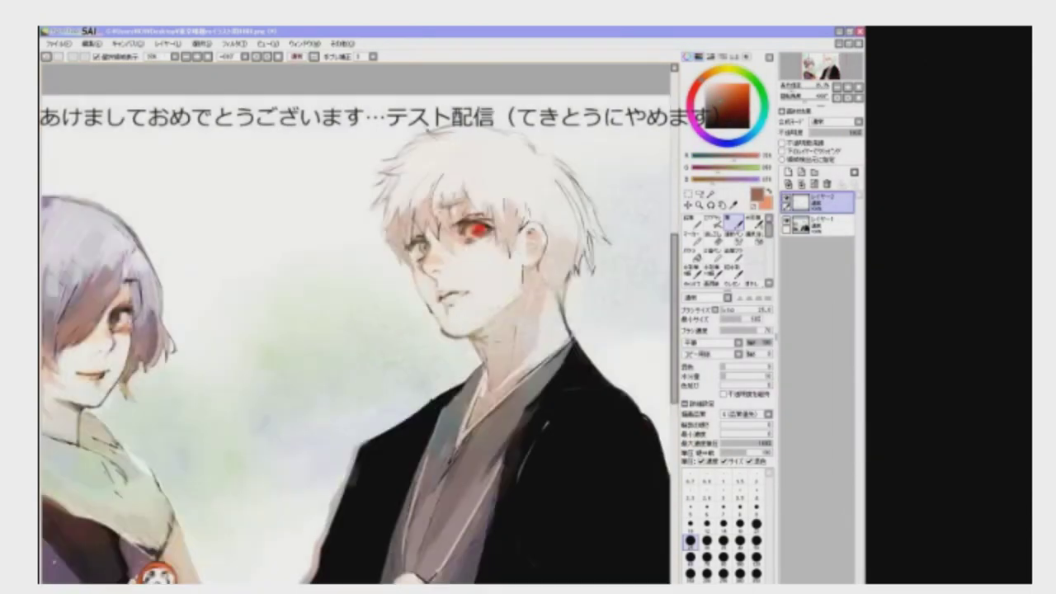
{"action": "key", "text": "ctrl+minus"}
{"action": "key", "text": "h"}
{"action": "key", "text": "ctrl+plus"}
{"action": "key", "text": "x"}
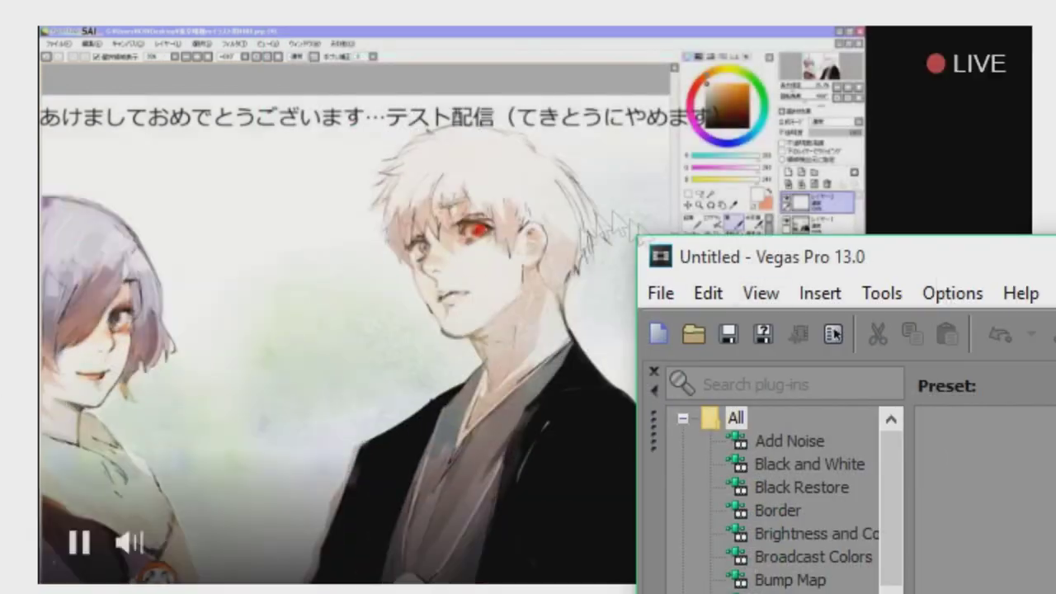
{"action": "key", "text": "x"}
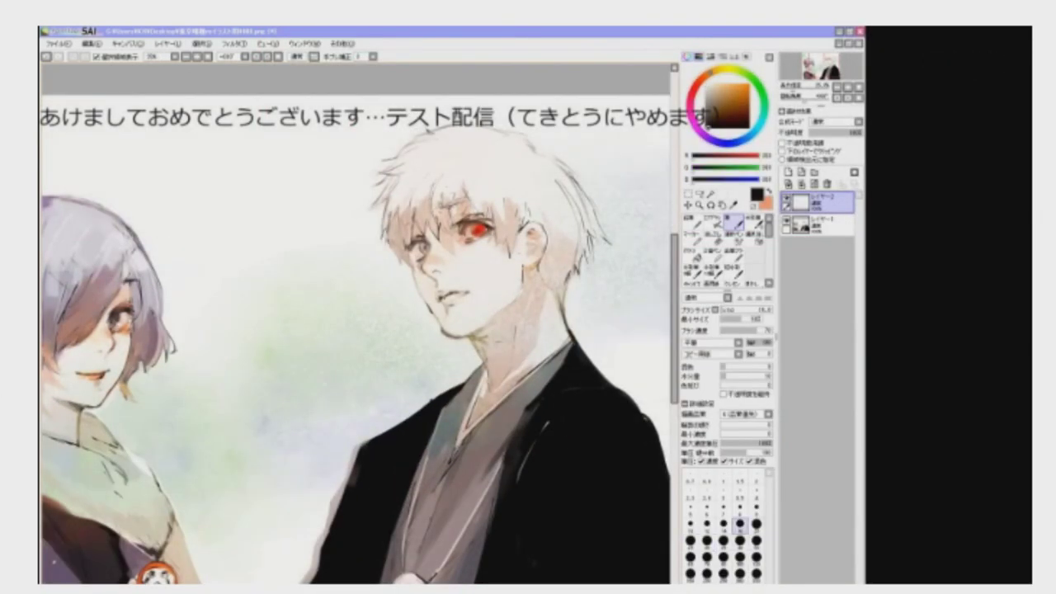
{"action": "key", "text": "ctrl+minus"}
{"action": "key", "text": "h"}
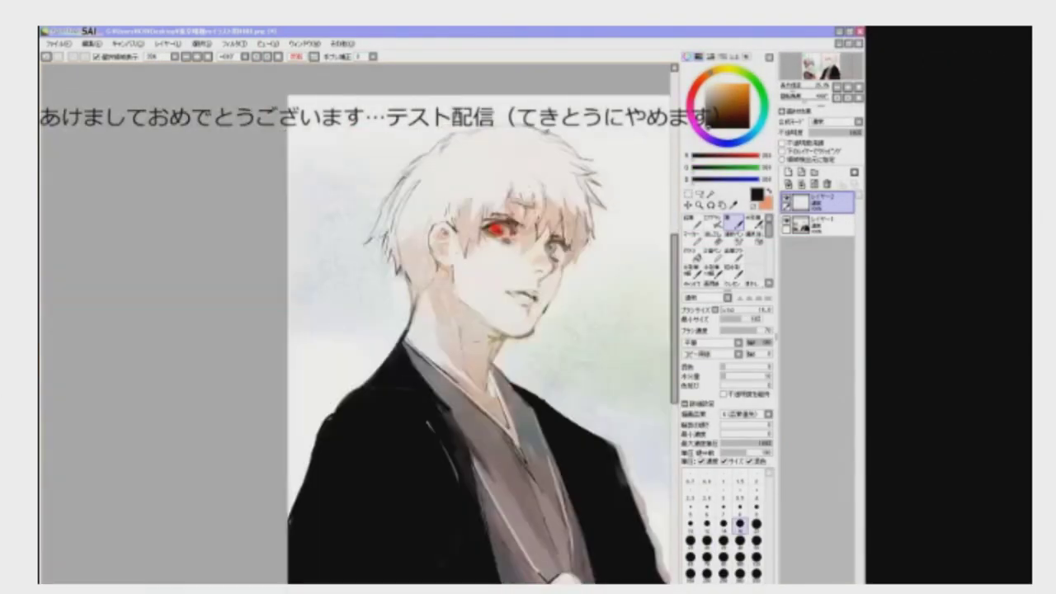
- Make small off-white touches on the man with varied brush sizes, comparing the picture mirrored and unmirrored
{"action": "key", "text": "ctrl+minus"}
{"action": "key", "text": "ctrl+plus"}
{"action": "key", "text": "ctrl+plus"}
{"action": "key", "text": "h"}
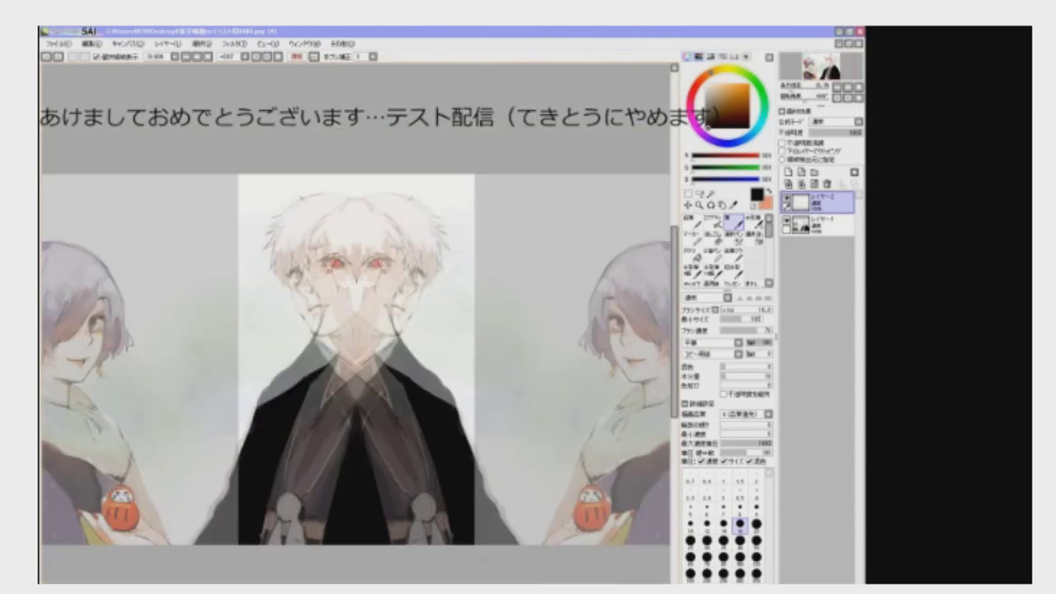
{"action": "key", "text": "bracketright"}
{"action": "key", "text": "ctrl+minus"}
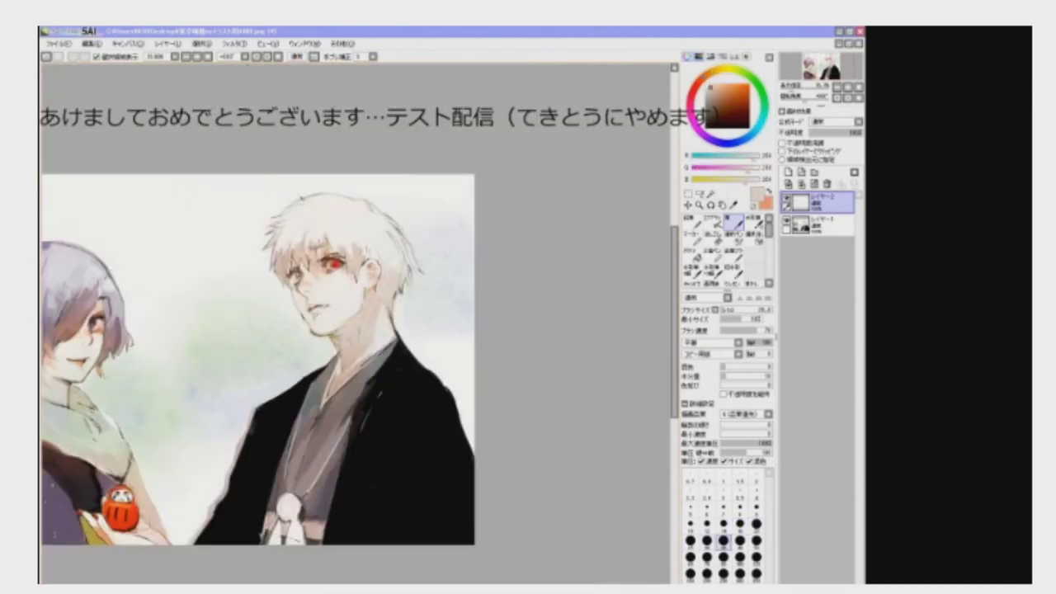
{"action": "key", "text": "bracketleft"}
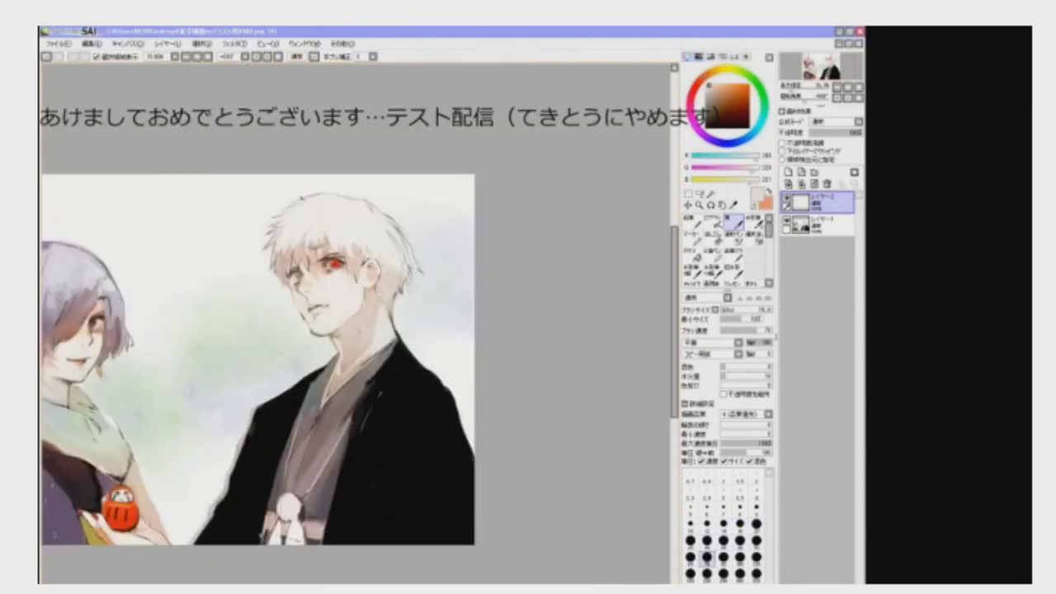
- Check both figures together in mirrored and unmirrored views, adding small greyish-pink touches with smaller brush sizes
{"action": "key", "text": "h"}
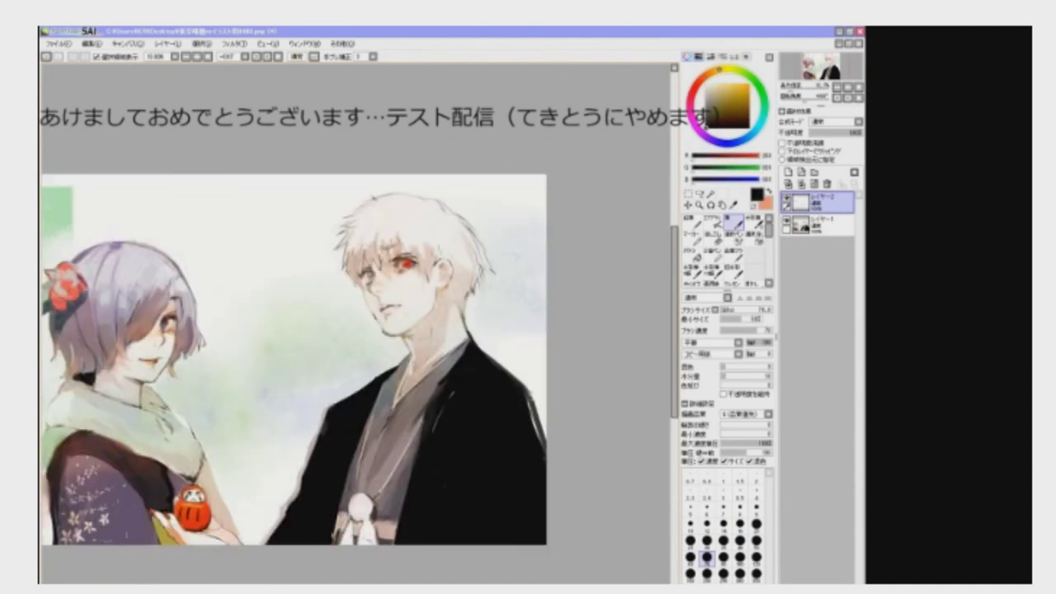
{"action": "key", "text": "h"}
{"action": "key", "text": "ctrl+minus"}
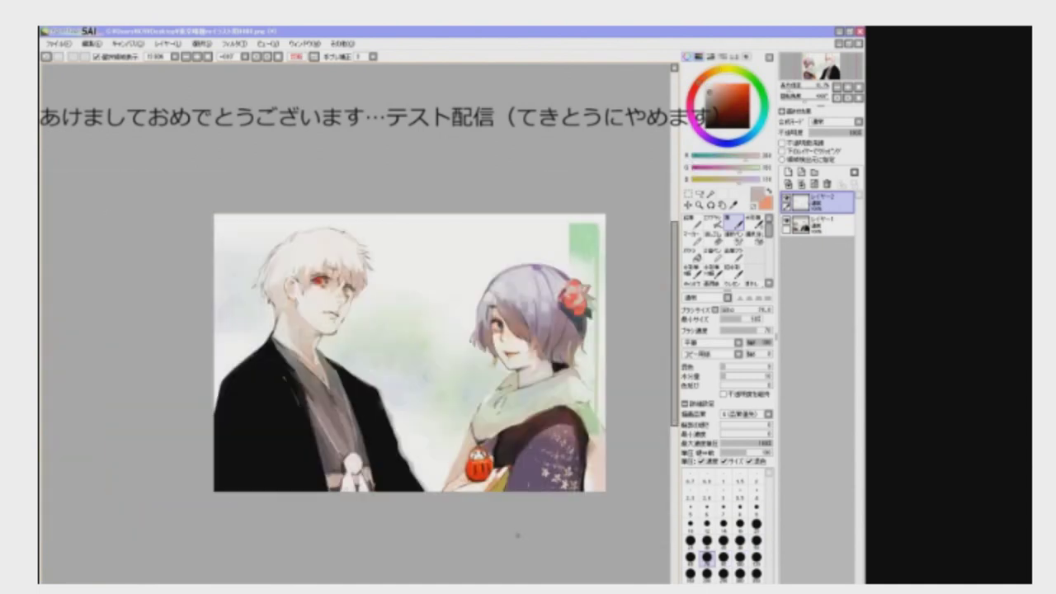
{"action": "key", "text": "h"}
{"action": "key", "text": "ctrl+plus"}
{"action": "key", "text": "bracketleft"}
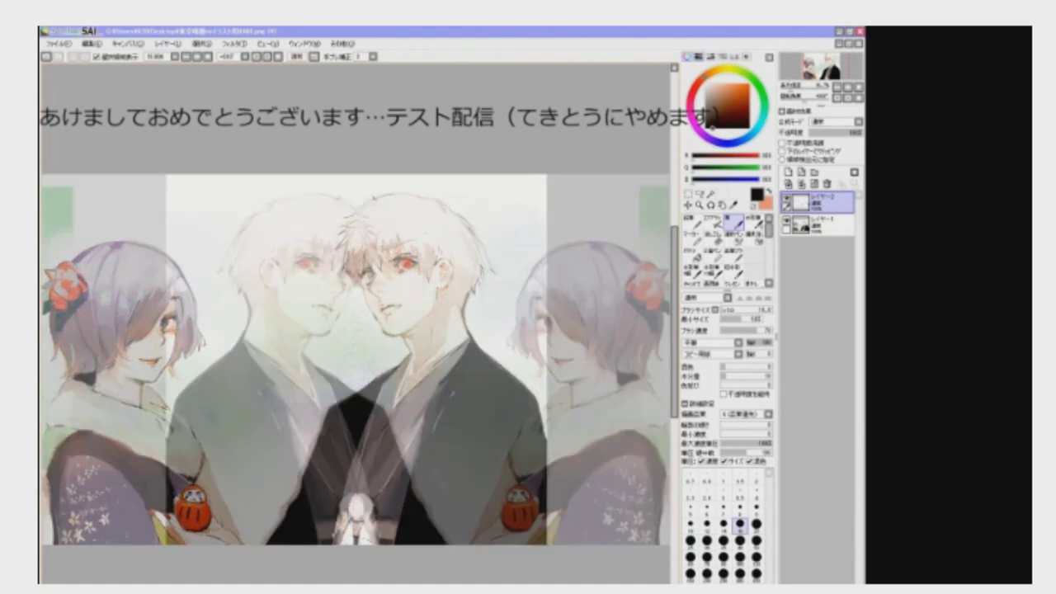
{"action": "key", "text": "bracketleft"}
{"action": "key", "text": "h"}
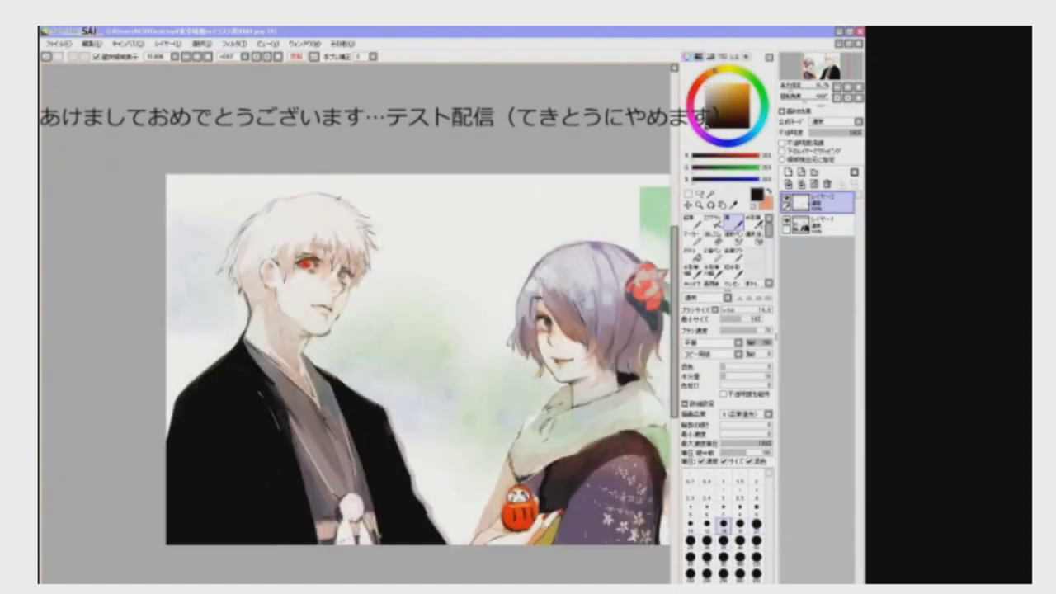
{"action": "key", "text": "h"}
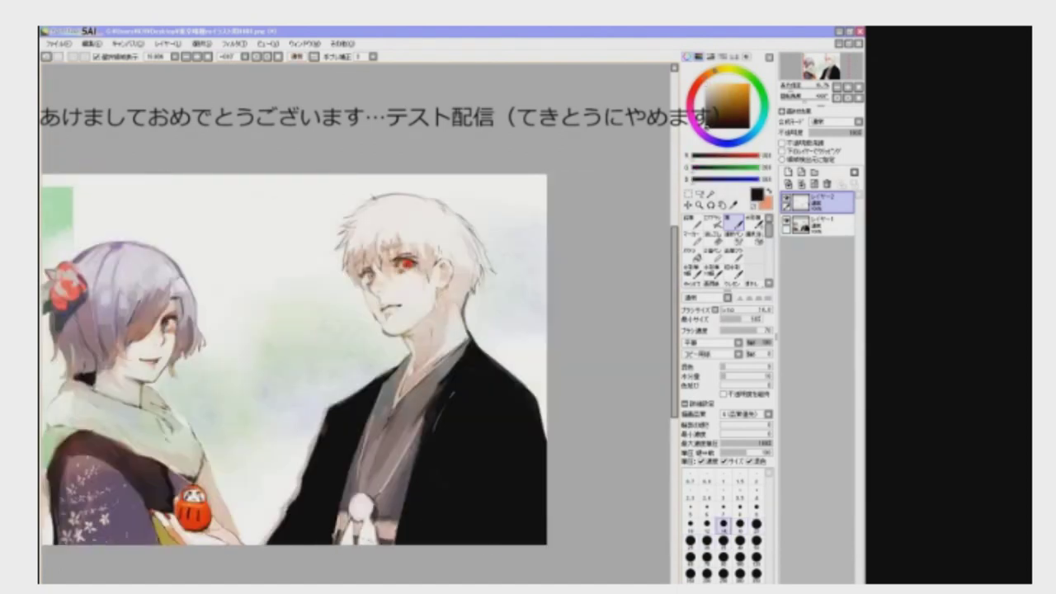
- Paint light vertical streaks over the man's coat and the woman's kimono on a new layer
{"action": "key", "text": "ctrl+minus"}
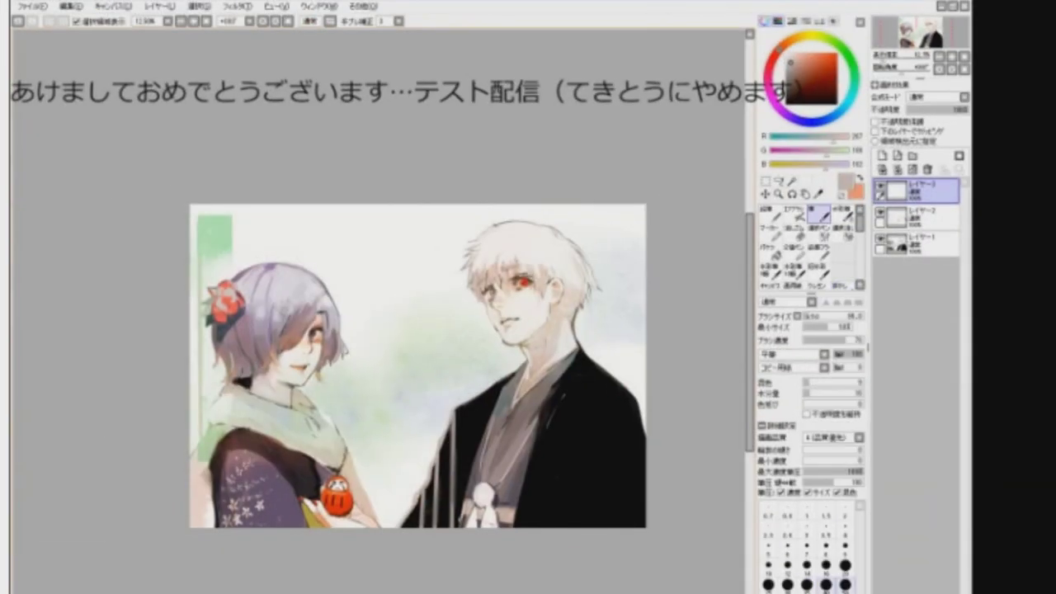
{"action": "key", "text": "ctrl+plus"}
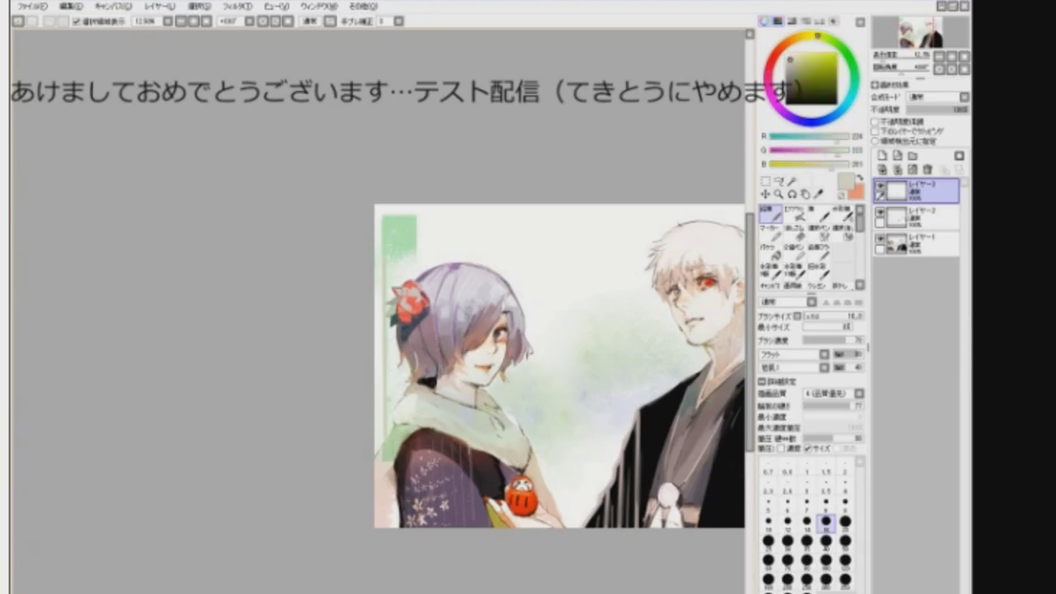
{"action": "scroll", "coordinate": [450, 366], "scroll_direction": "right", "scroll_amount": 5}
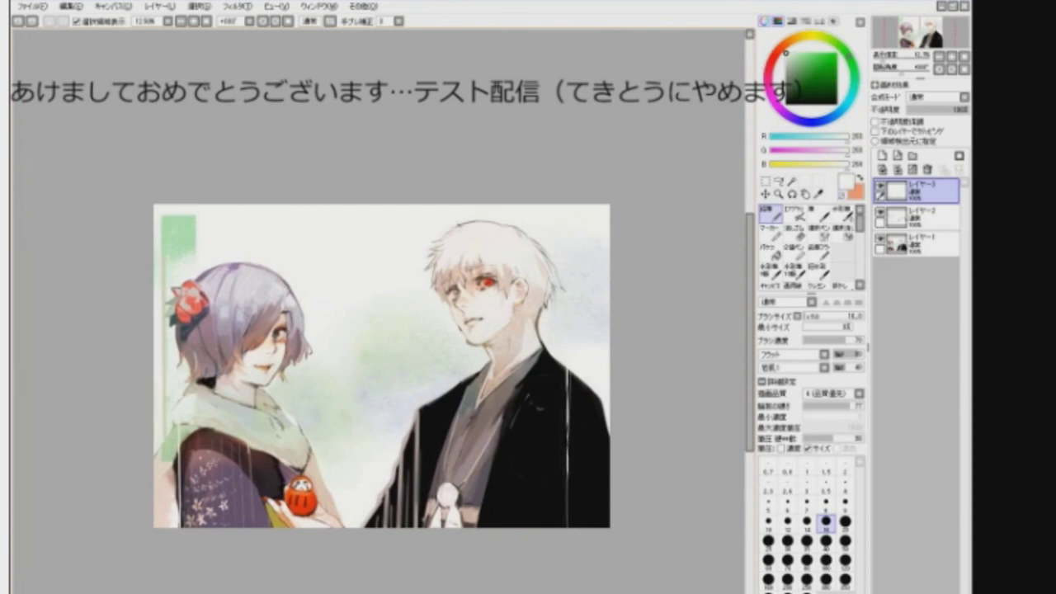
- Draw a small round family crest in light lines on the chest of the man's black coat
{"action": "key", "text": "b"}
{"action": "key", "text": "h"}
{"action": "key", "text": "h"}
{"action": "key", "text": "h"}
{"action": "key", "text": "h"}
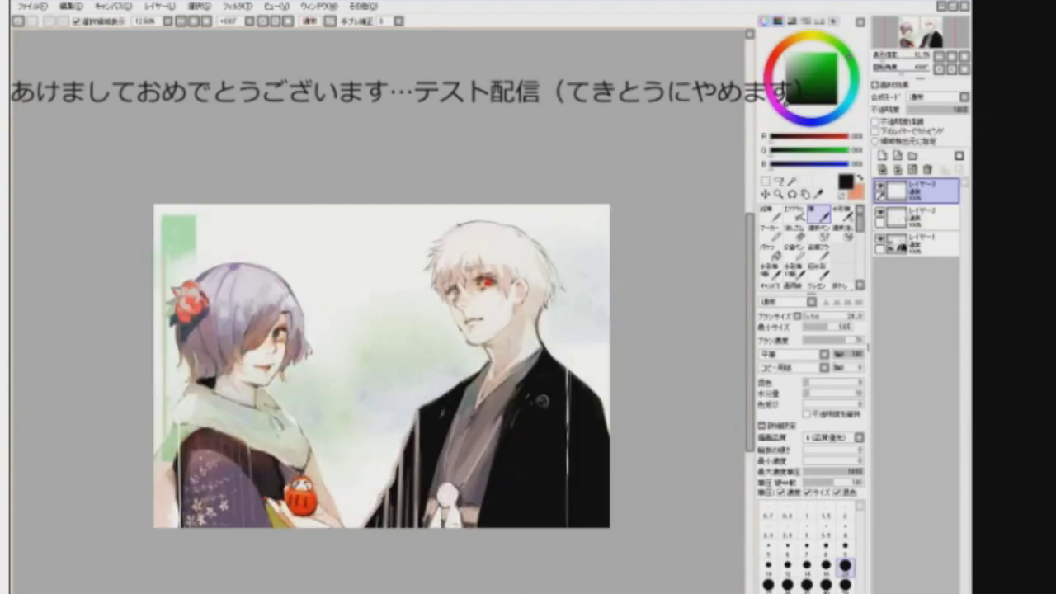
- Paint broad white vertical bands over the background between the figures with a large brush, and add a new layer above the merged picture
{"action": "scroll", "coordinate": [432, 366], "scroll_direction": "left", "scroll_amount": 2}
{"action": "key", "text": "x"}
{"action": "key", "text": "bracketleft"}
{"action": "key", "text": "bracketleft"}
{"action": "key", "text": "bracketleft"}
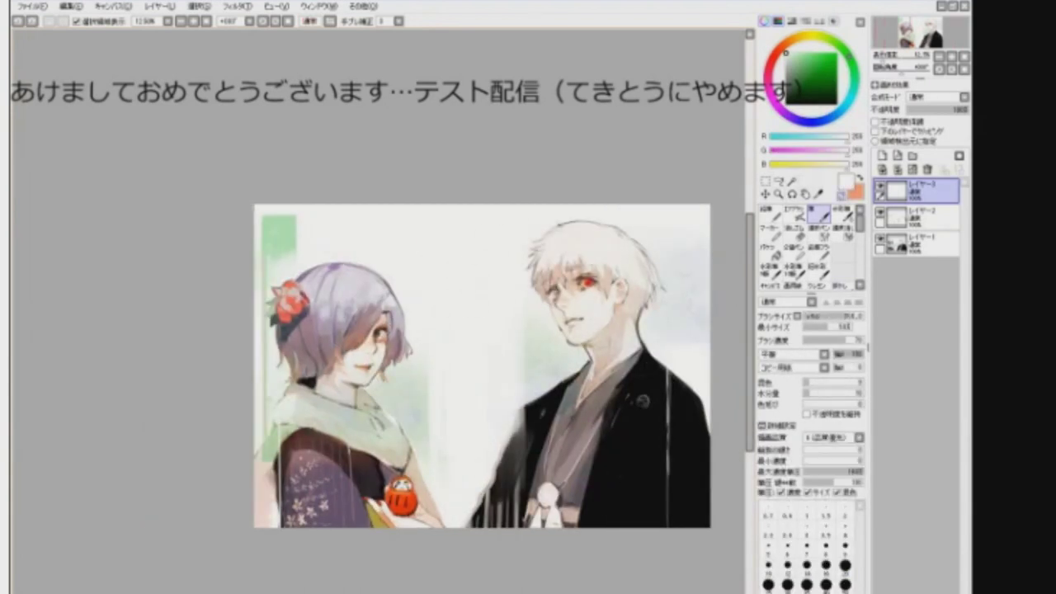
{"action": "key", "text": "ctrl+shift+n"}
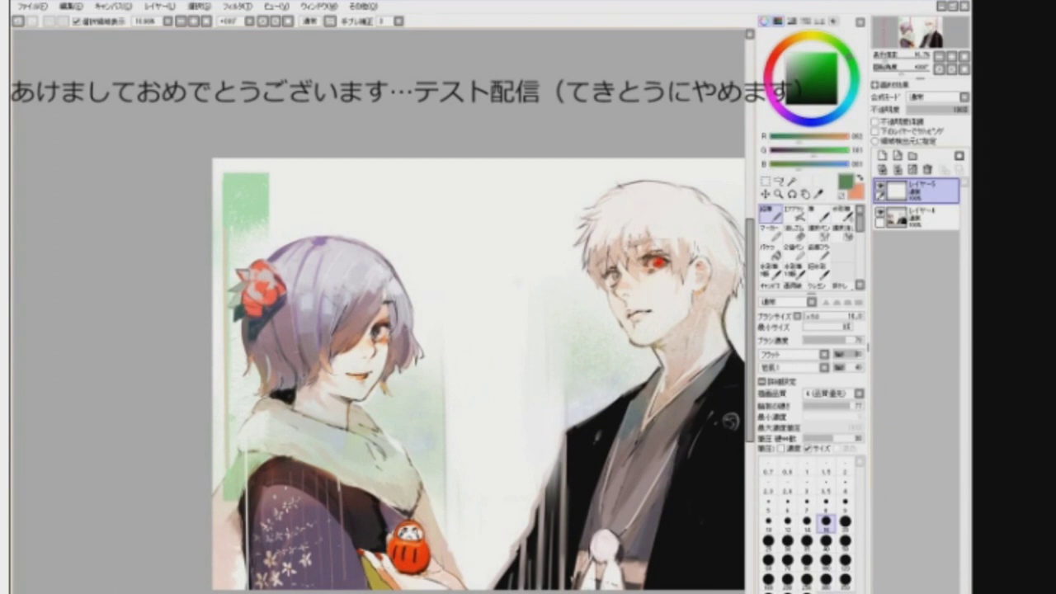
{"action": "key", "text": "v"}
{"action": "scroll", "coordinate": [435, 374], "scroll_direction": "right", "scroll_amount": 2}
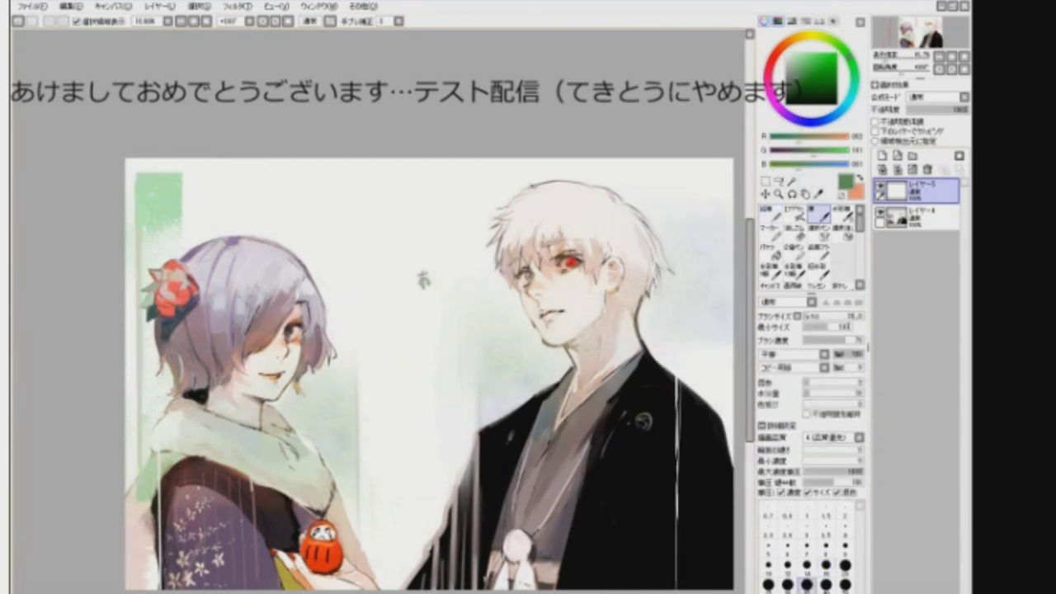
{"action": "key", "text": "e"}
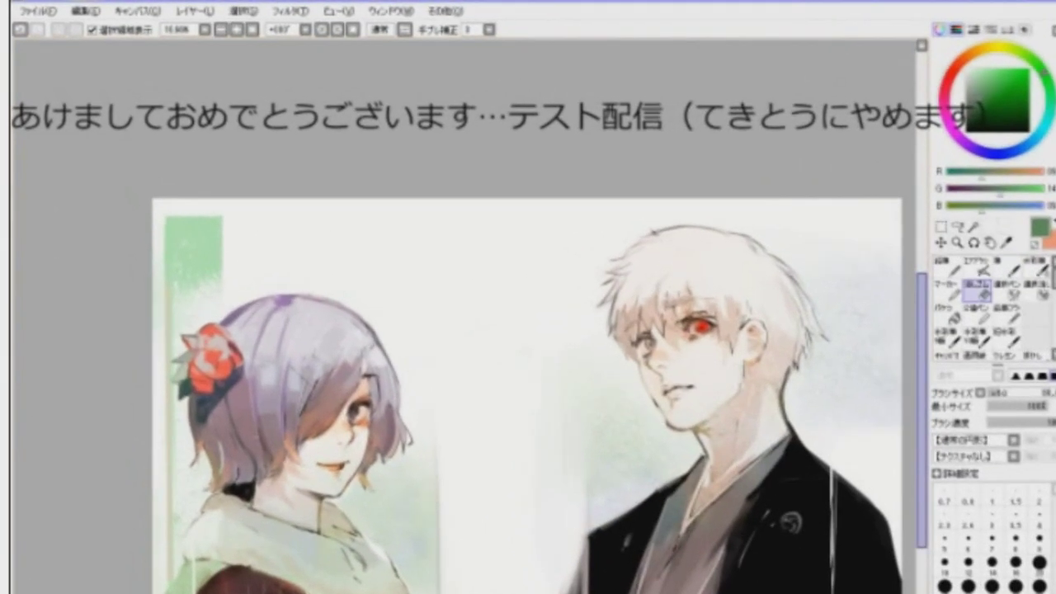
- Handwrite "あけまして おめでとう ございます" in two vertical columns between the figures with the thin brownish pencil
{"action": "key", "text": "n"}
{"action": "scroll", "coordinate": [528, 371], "scroll_direction": "left", "scroll_amount": 2}
{"action": "scroll", "coordinate": [528, 371], "scroll_direction": "down", "scroll_amount": 2}
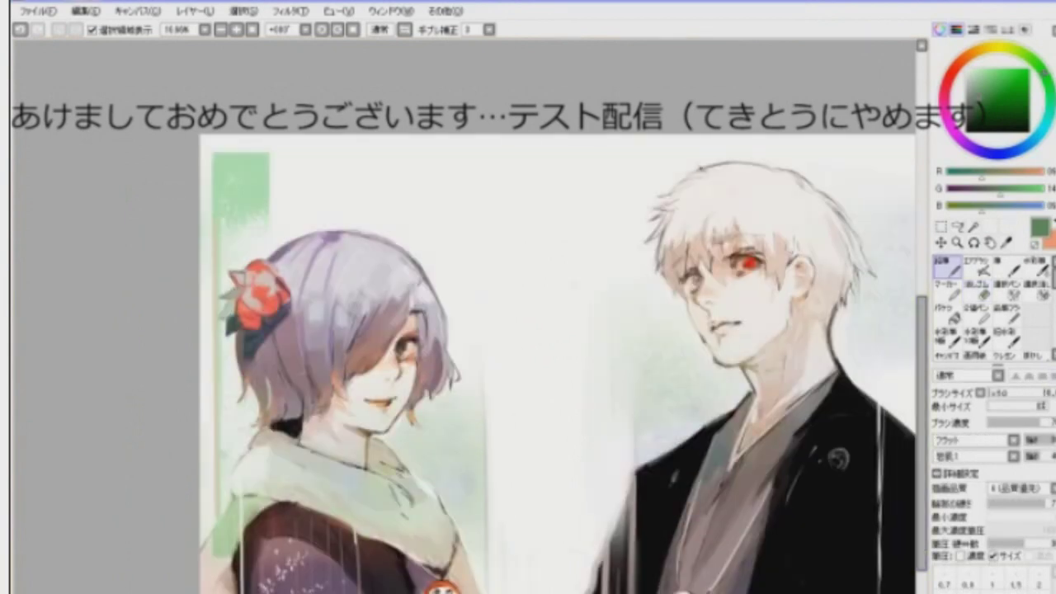
{"action": "scroll", "coordinate": [500, 363], "scroll_direction": "right", "scroll_amount": 3}
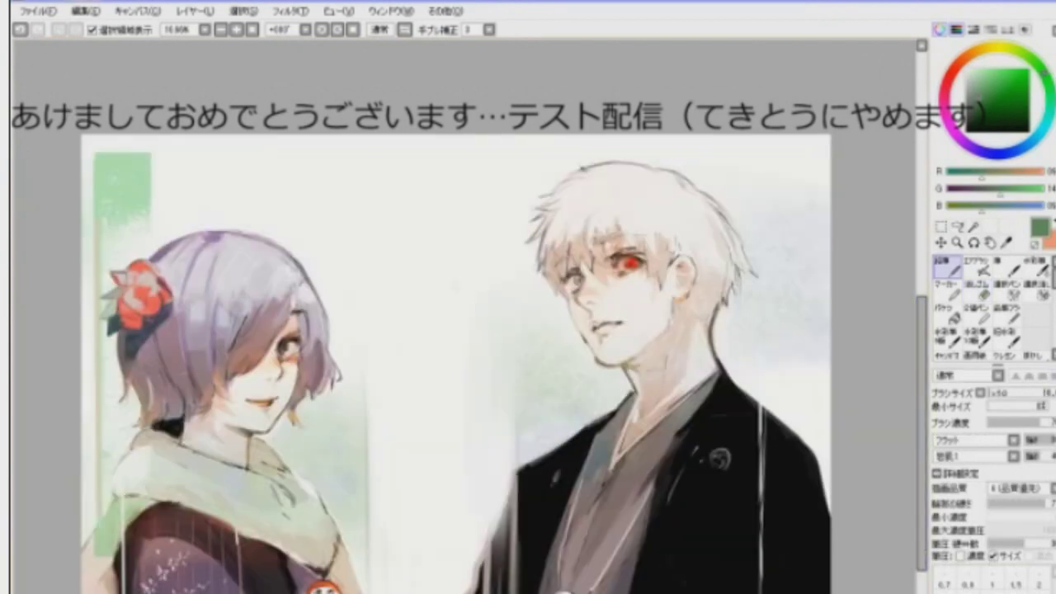
{"action": "scroll", "coordinate": [481, 363], "scroll_direction": "left", "scroll_amount": 2}
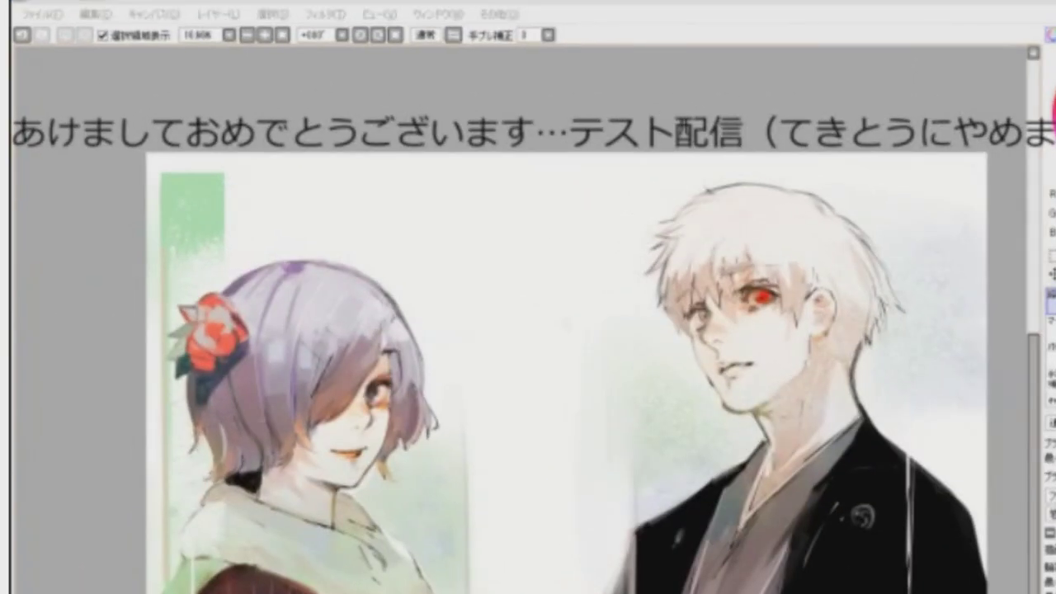
{"action": "scroll", "coordinate": [528, 371], "scroll_direction": "left", "scroll_amount": 3}
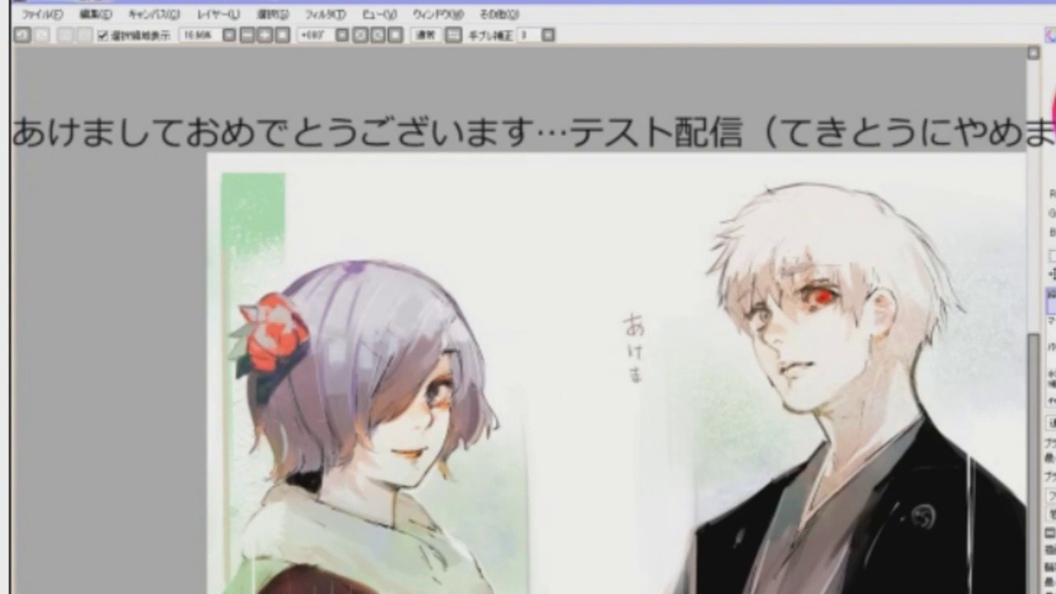
{"action": "scroll", "coordinate": [624, 340], "scroll_direction": "down", "scroll_amount": 2}
{"action": "left_click_drag", "start_coordinate": [631, 355], "coordinate": [639, 376]}
{"action": "mouse_move", "coordinate": [579, 322]}
{"action": "left_mouse_down"}
{"action": "mouse_move", "coordinate": [602, 366]}
{"action": "mouse_move", "coordinate": [596, 412]}
{"action": "left_mouse_up"}
{"action": "left_click_drag", "start_coordinate": [589, 420], "coordinate": [603, 490]}
{"action": "left_click_drag", "start_coordinate": [589, 500], "coordinate": [600, 528]}
{"action": "left_click_drag", "start_coordinate": [590, 533], "coordinate": [601, 554]}
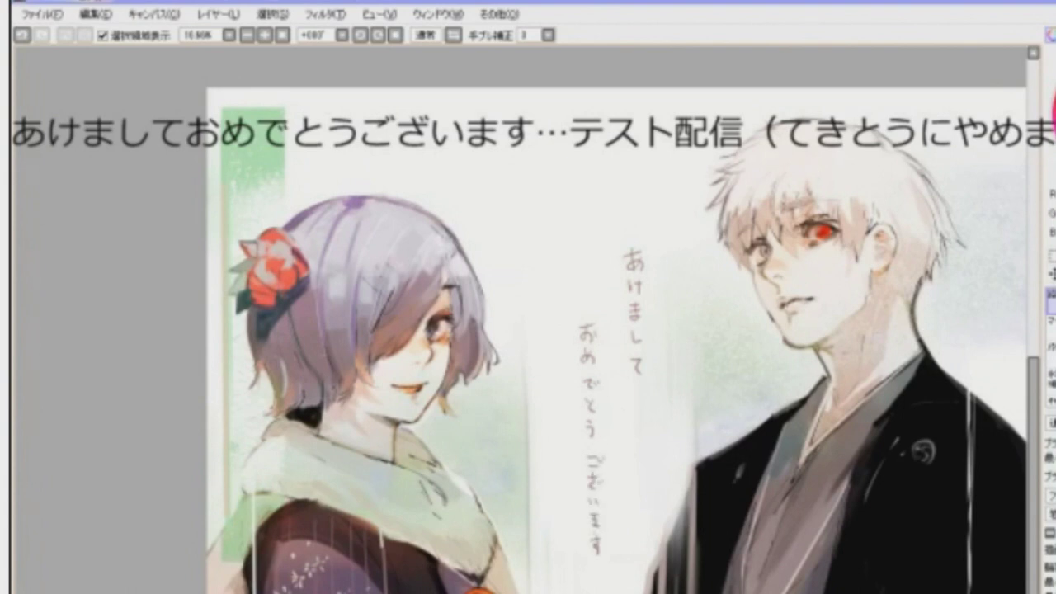
- Handwrite "2016" in small figures above the first column of the greeting
{"action": "scroll", "coordinate": [619, 330], "scroll_direction": "down", "scroll_amount": 3}
{"action": "scroll", "coordinate": [619, 330], "scroll_direction": "up", "scroll_amount": 4}
{"action": "left_click_drag", "start_coordinate": [615, 242], "coordinate": [624, 249]}
{"action": "left_click_drag", "start_coordinate": [627, 241], "coordinate": [637, 254]}
{"action": "left_click_drag", "start_coordinate": [645, 239], "coordinate": [644, 254]}
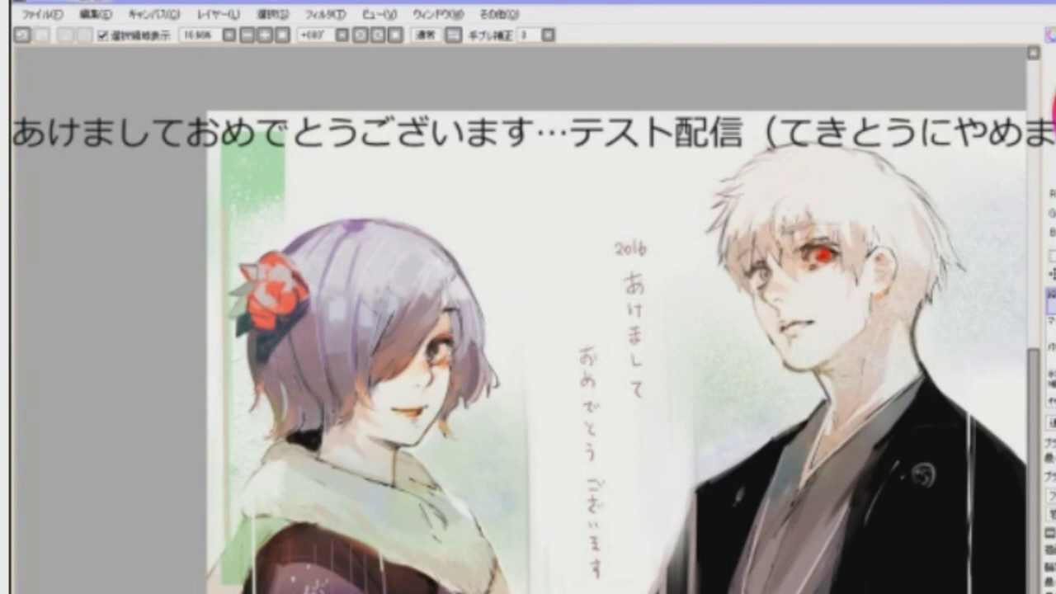
- View the whole lettered picture and save the file
{"action": "scroll", "coordinate": [550, 351], "scroll_direction": "right", "scroll_amount": 3}
{"action": "key", "text": "alt+w"}
{"action": "key", "text": "Escape"}
{"action": "key", "text": "ctrl+s"}
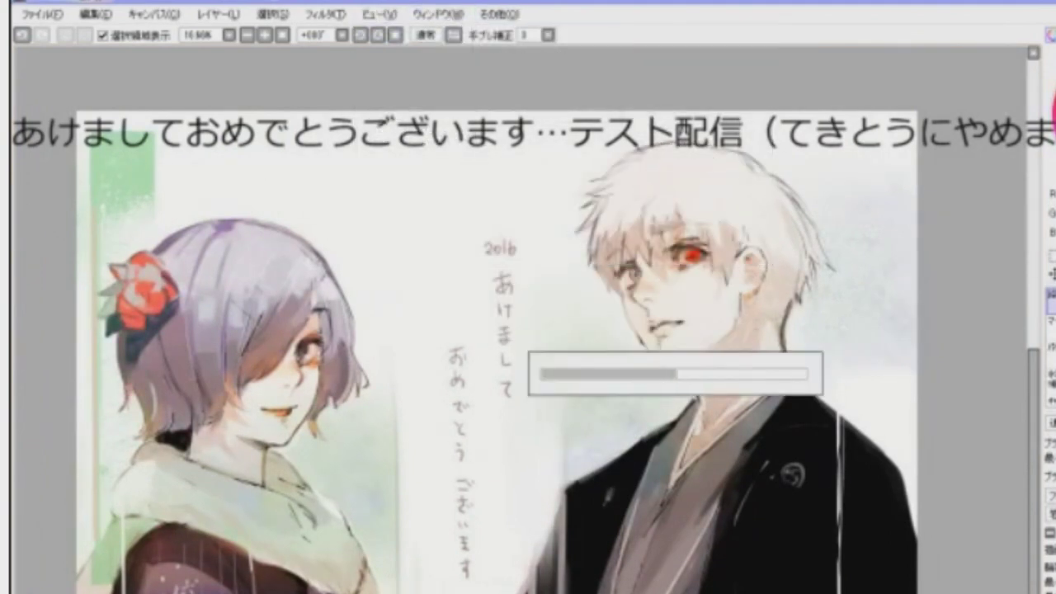